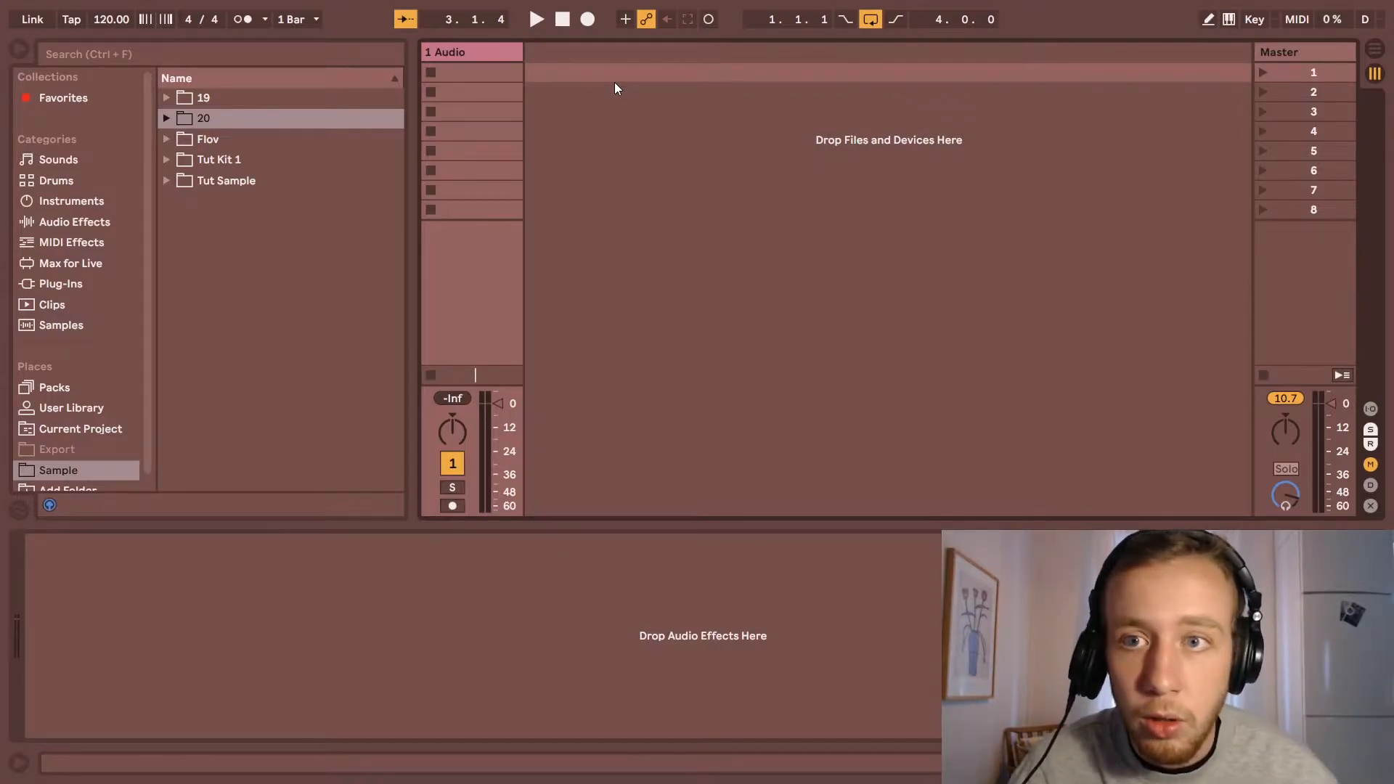
Step: Search all results in the browser for "drum" and add a Drum Rack on a new track
left_click(124, 58)
type("drum")
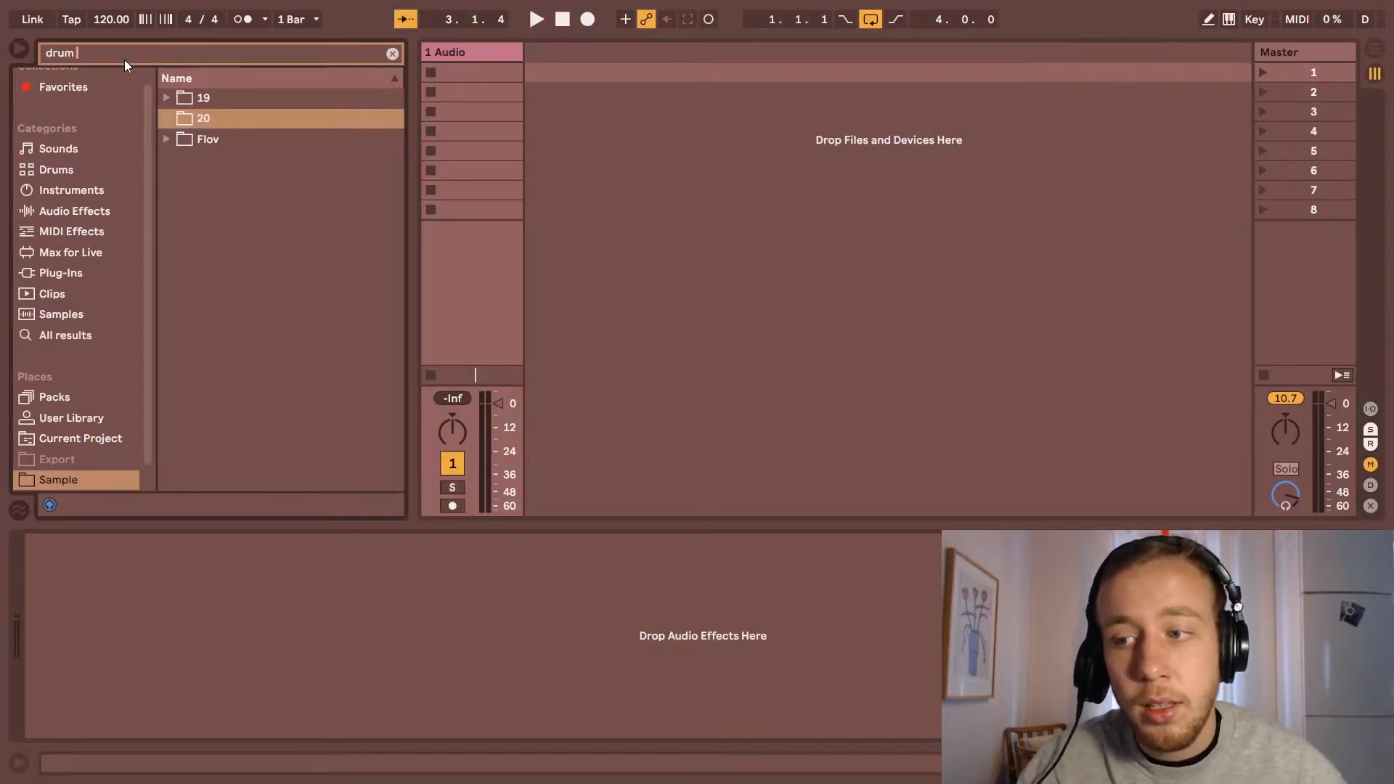
left_click(71, 338)
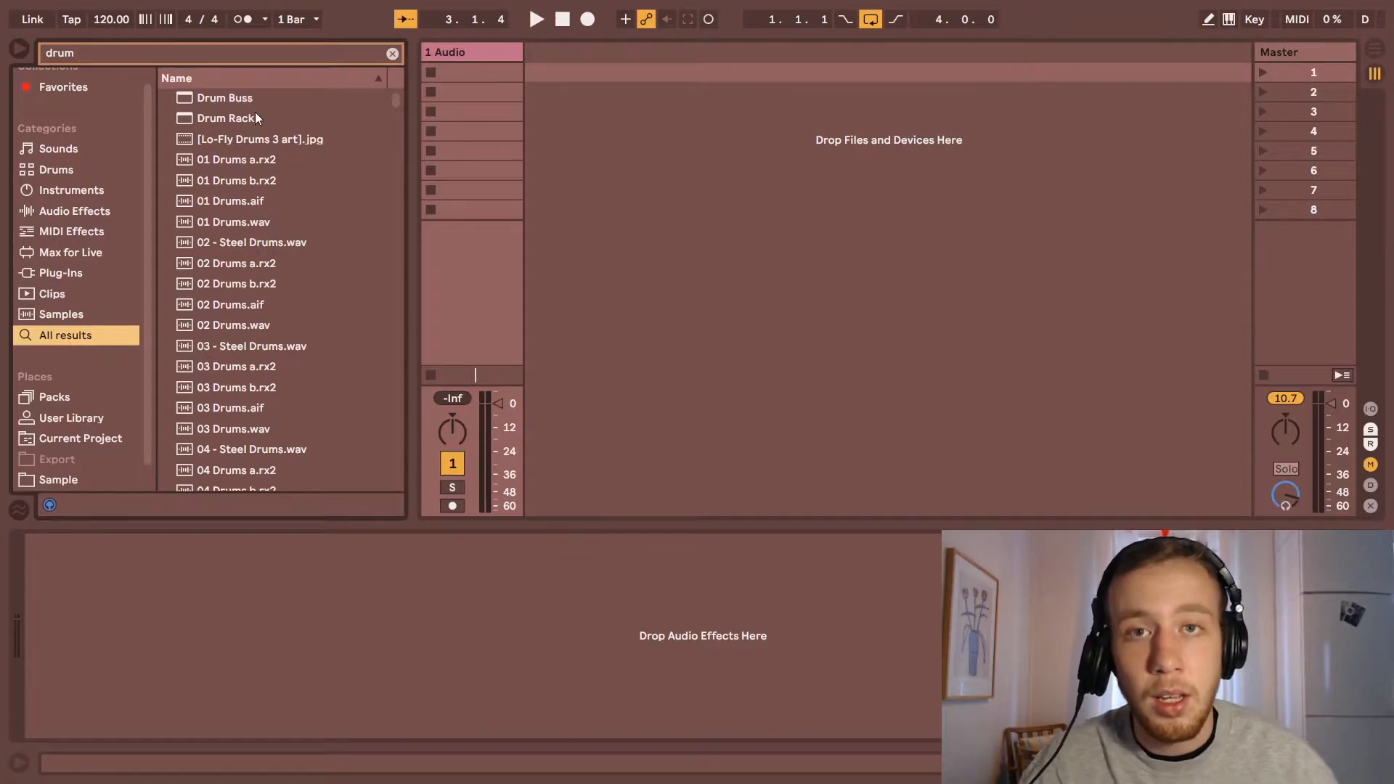
left_click_drag(226, 118, 668, 88)
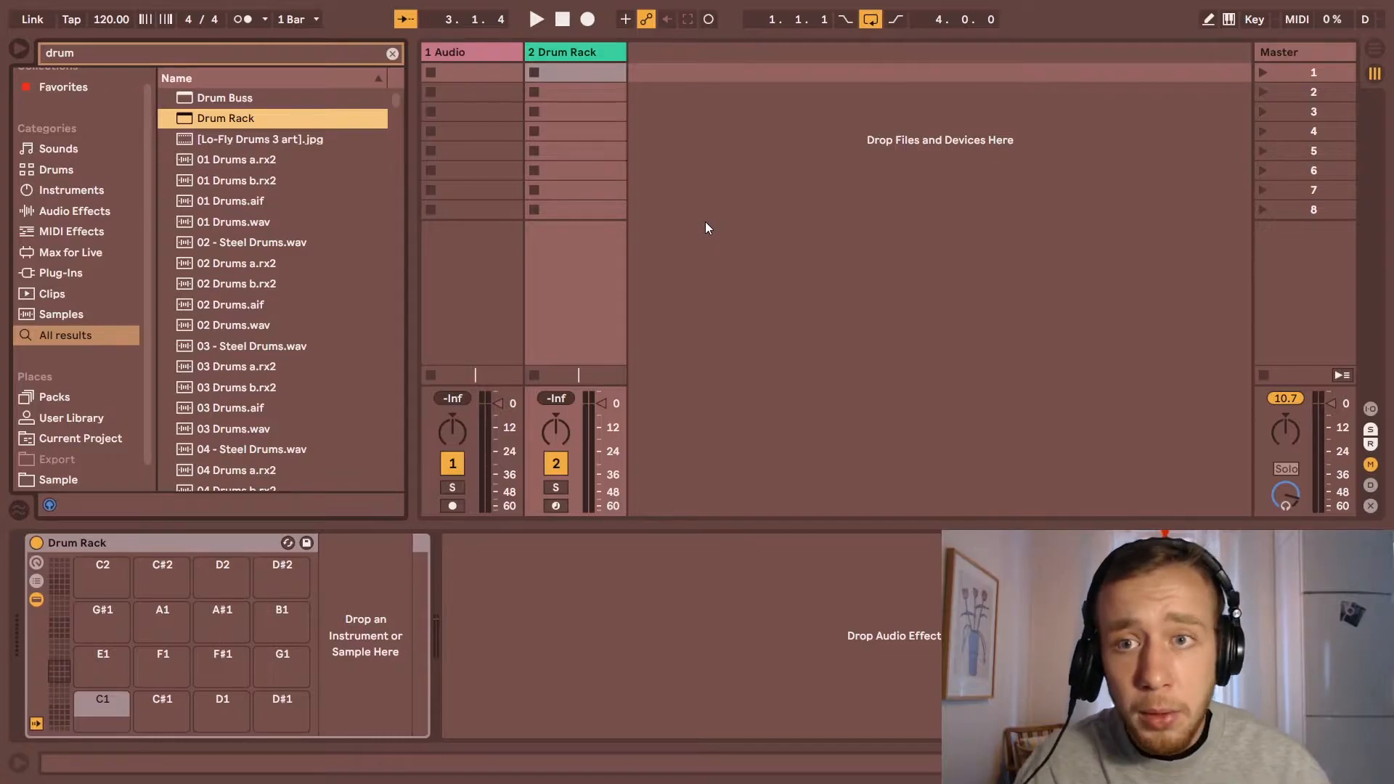
Step: Recolor the Drum Rack track pink to match the audio track and rename it DR
right_click(573, 56)
left_click(830, 373)
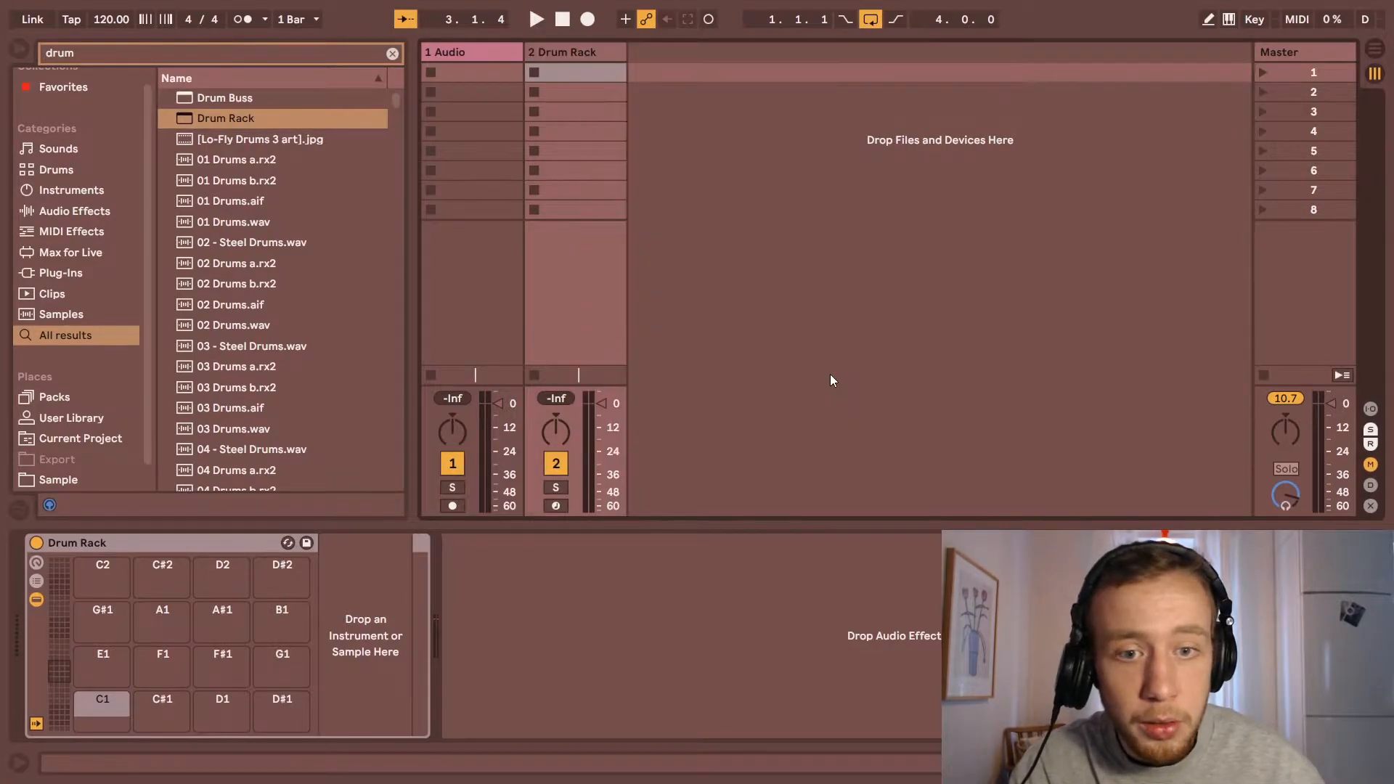
right_click(584, 47)
left_click(826, 368)
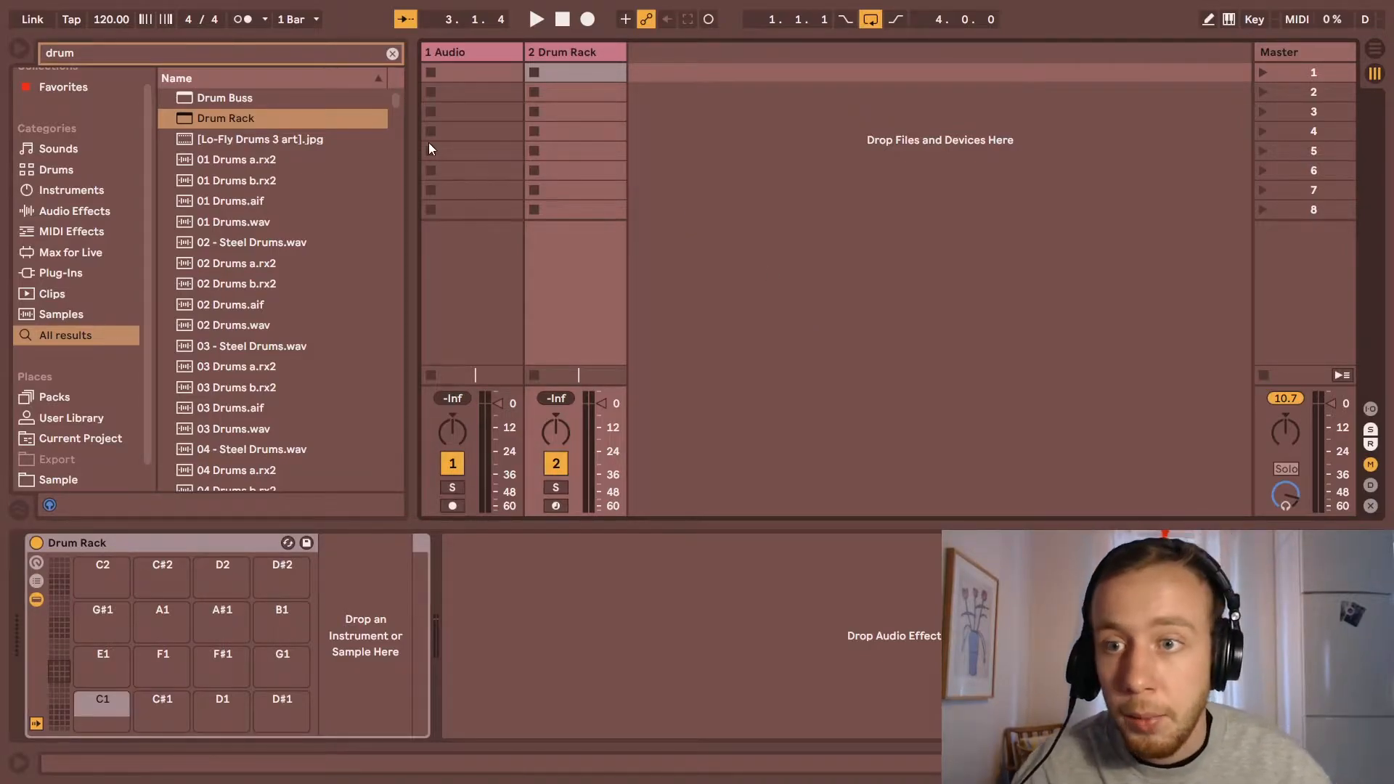
double_click(586, 56)
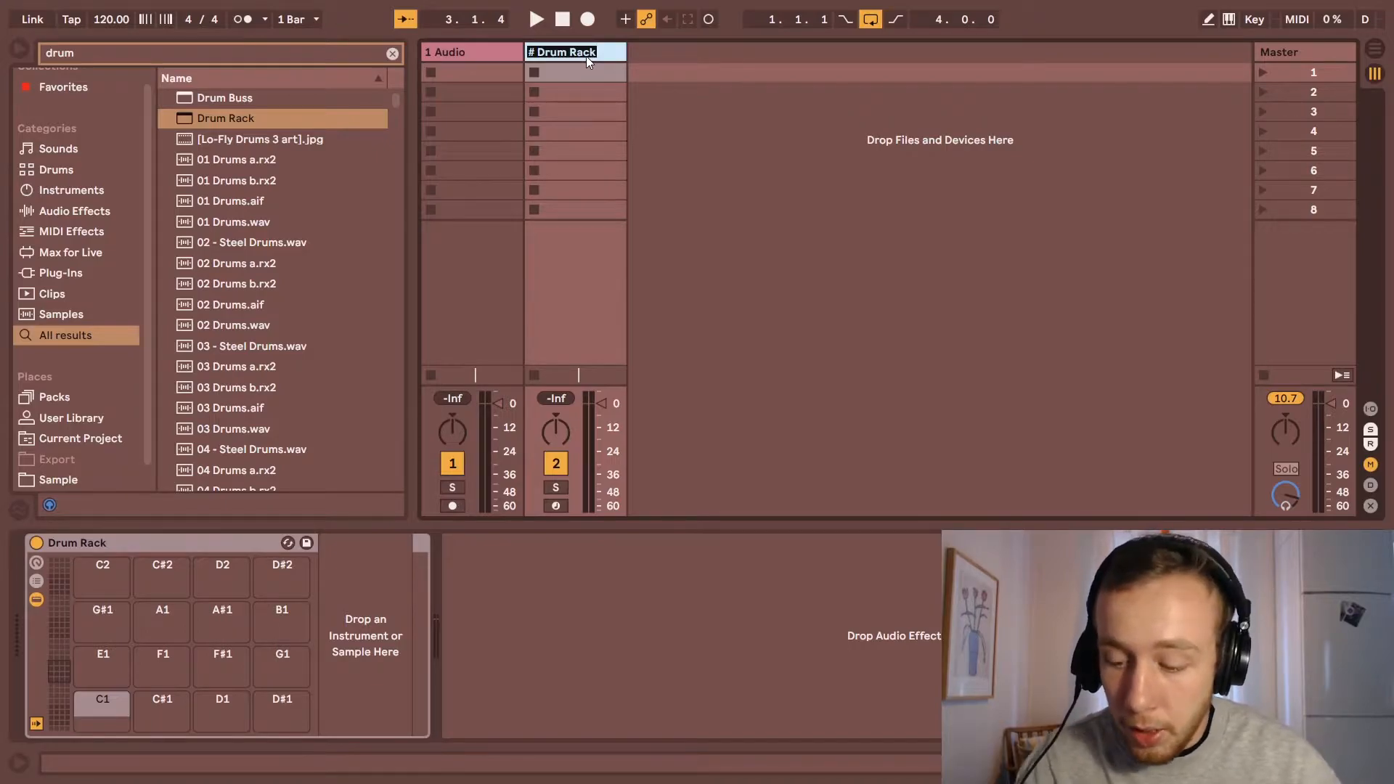
type("DR")
Step: Delete the 1 Audio track and arm the DR track for recording
left_click(473, 54)
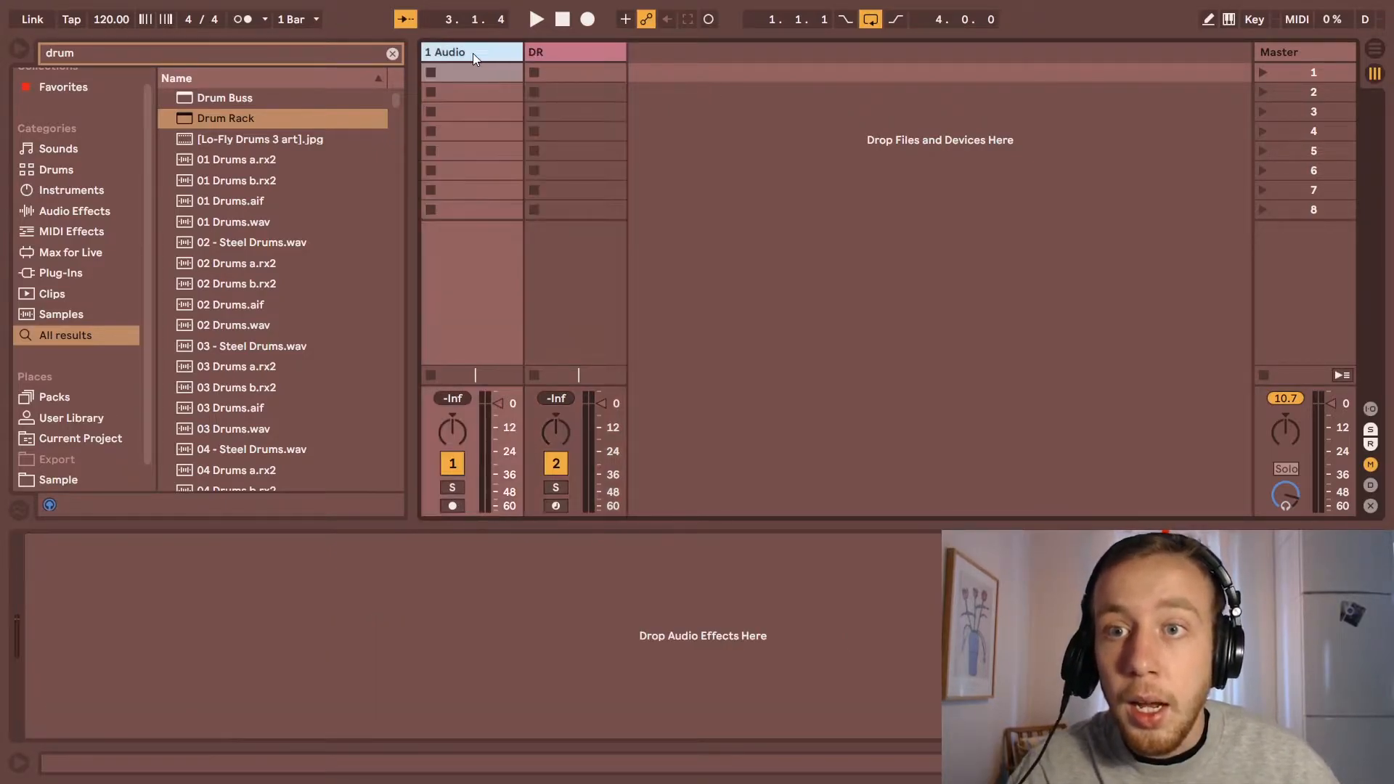
key("Delete")
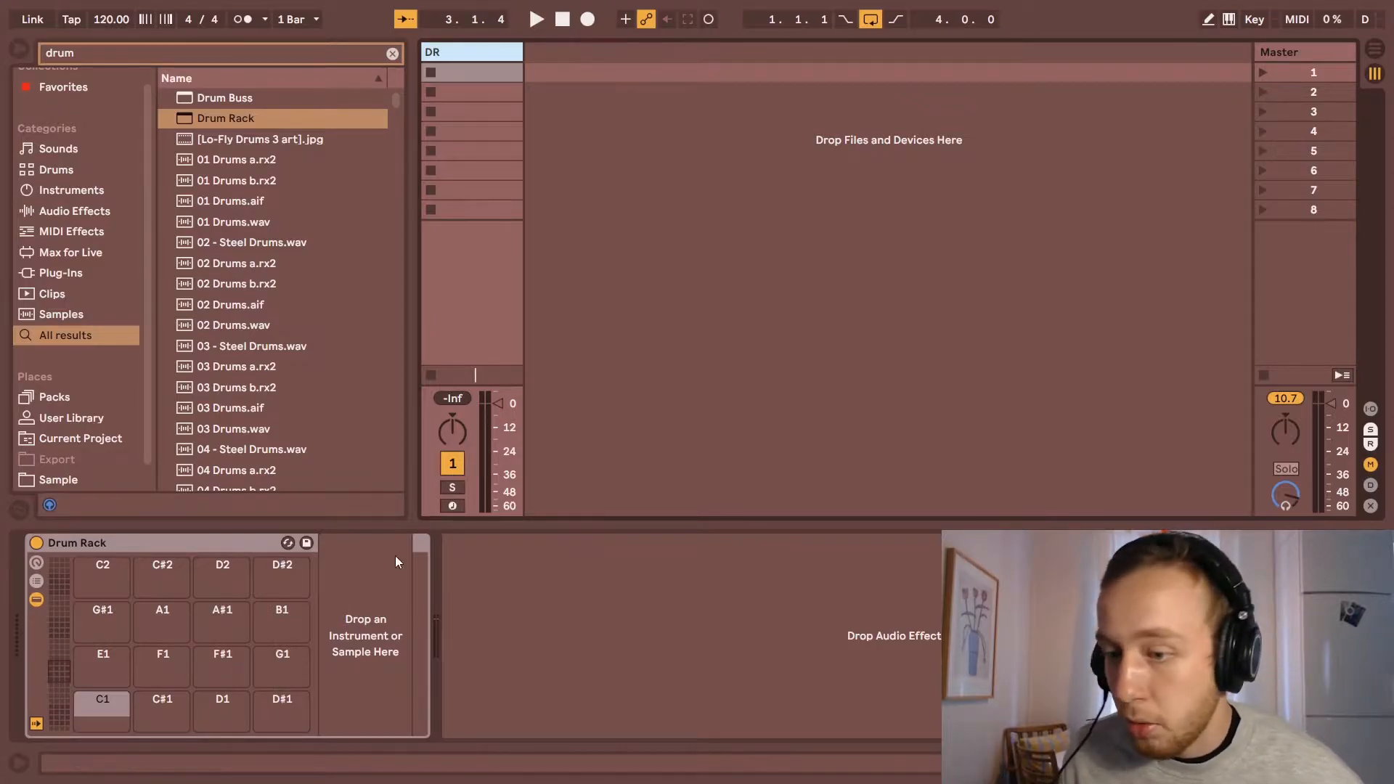
left_click(452, 506)
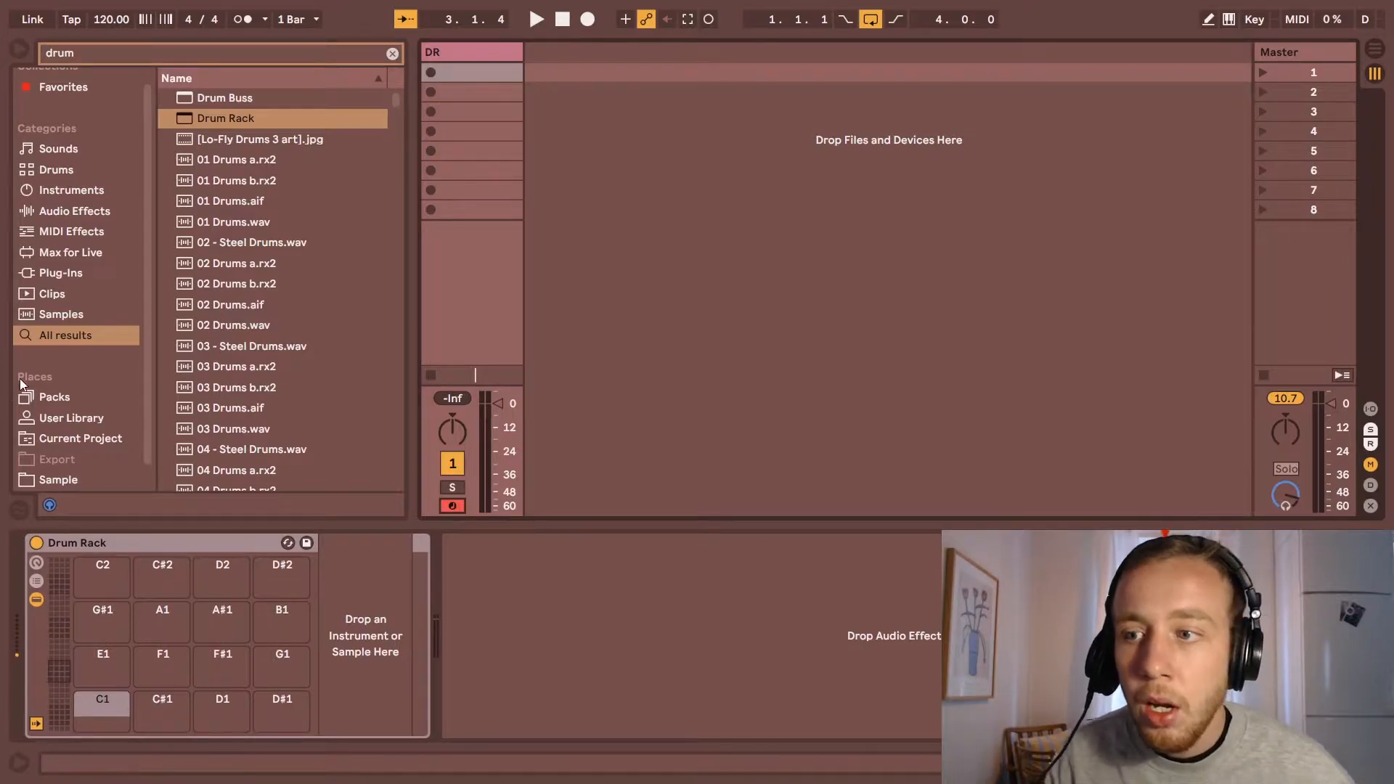
Step: Clear the browser search and browse the Sample place to the KICK folder inside 20, Dgitakt, 1. DRUMS
left_click(392, 53)
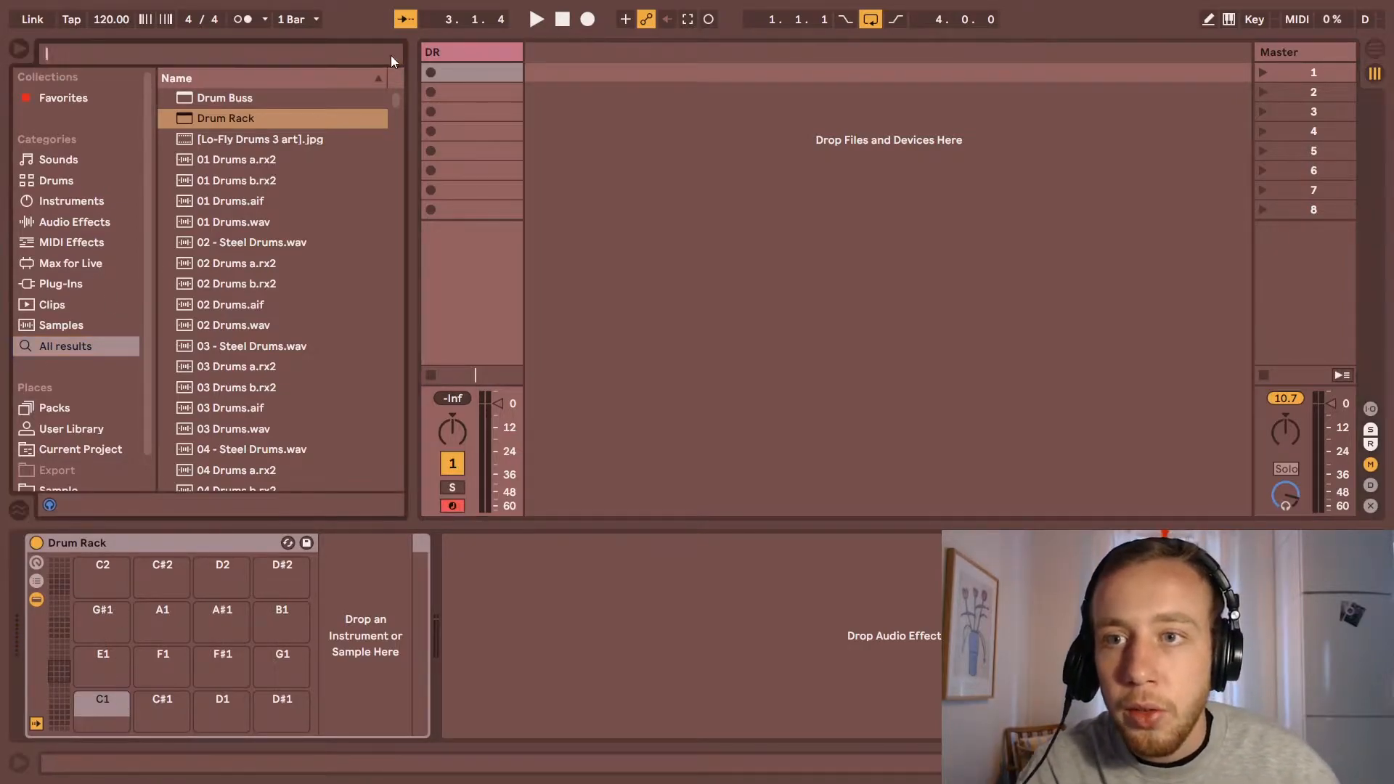
left_click(79, 326)
scroll(69, 428, "down", 1)
left_click(67, 460)
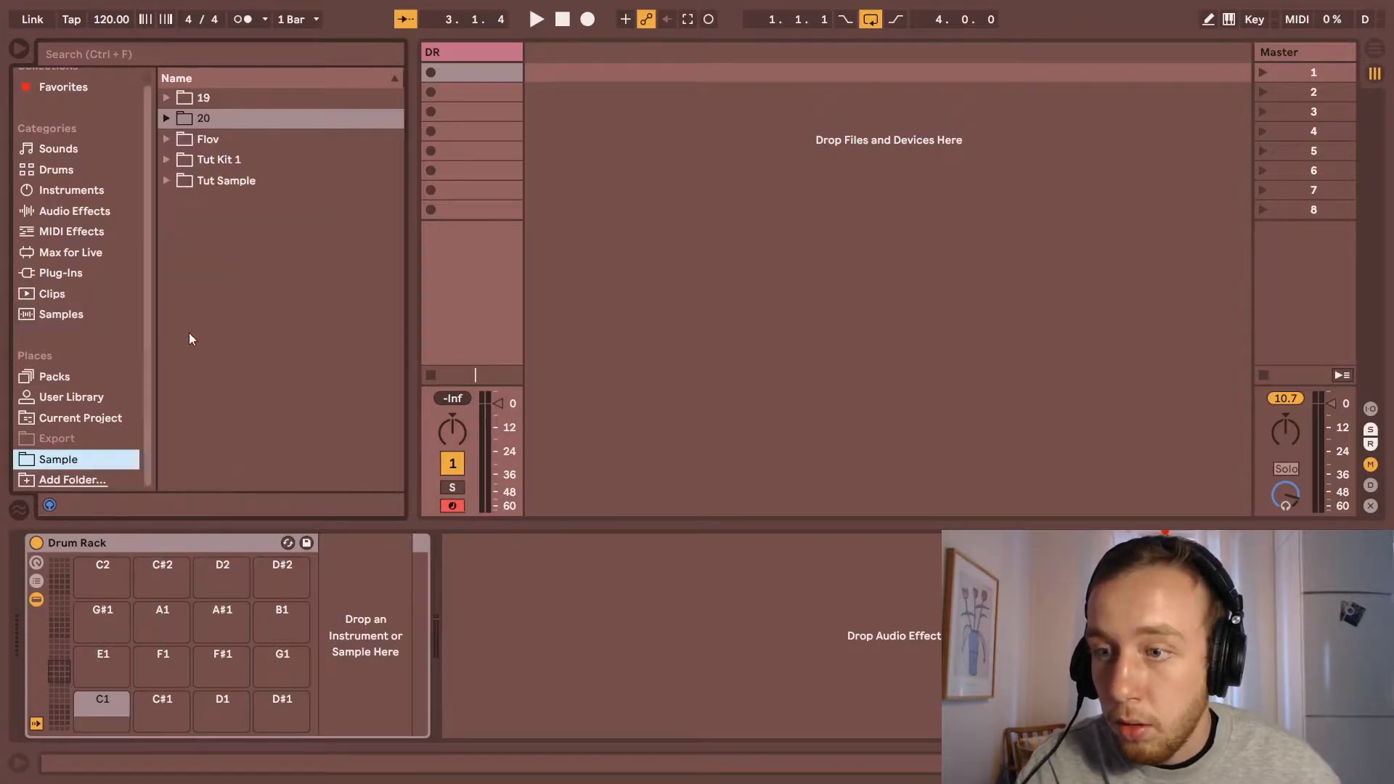
left_click(167, 119)
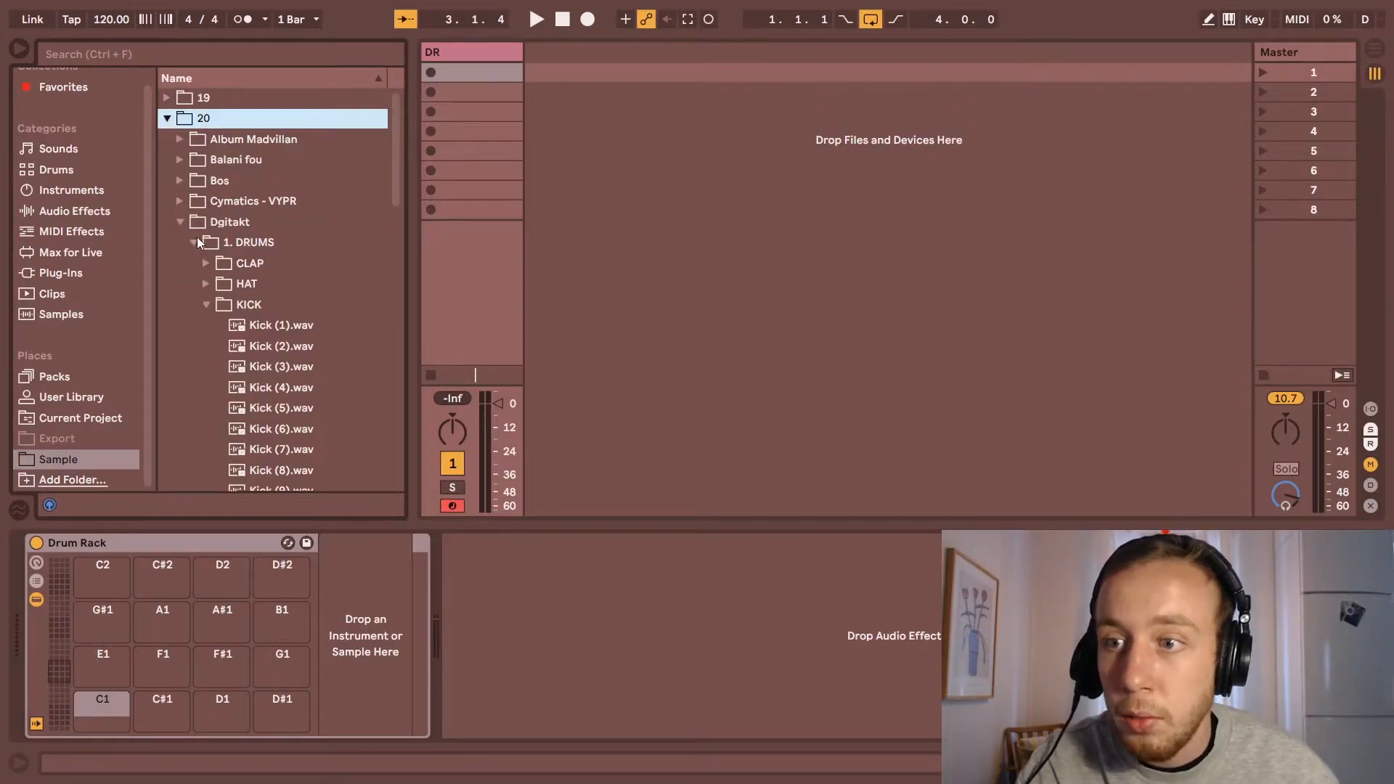
left_click(196, 243)
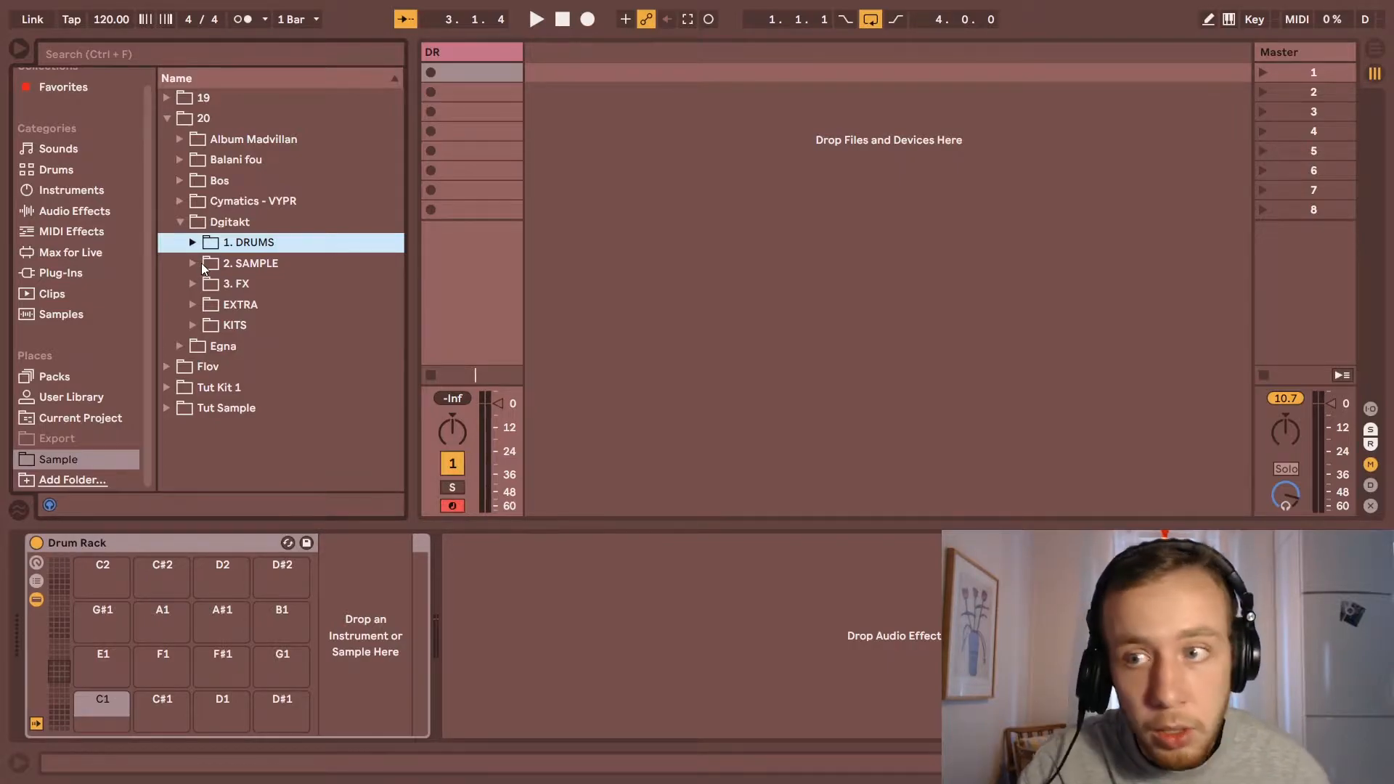
left_click(192, 245)
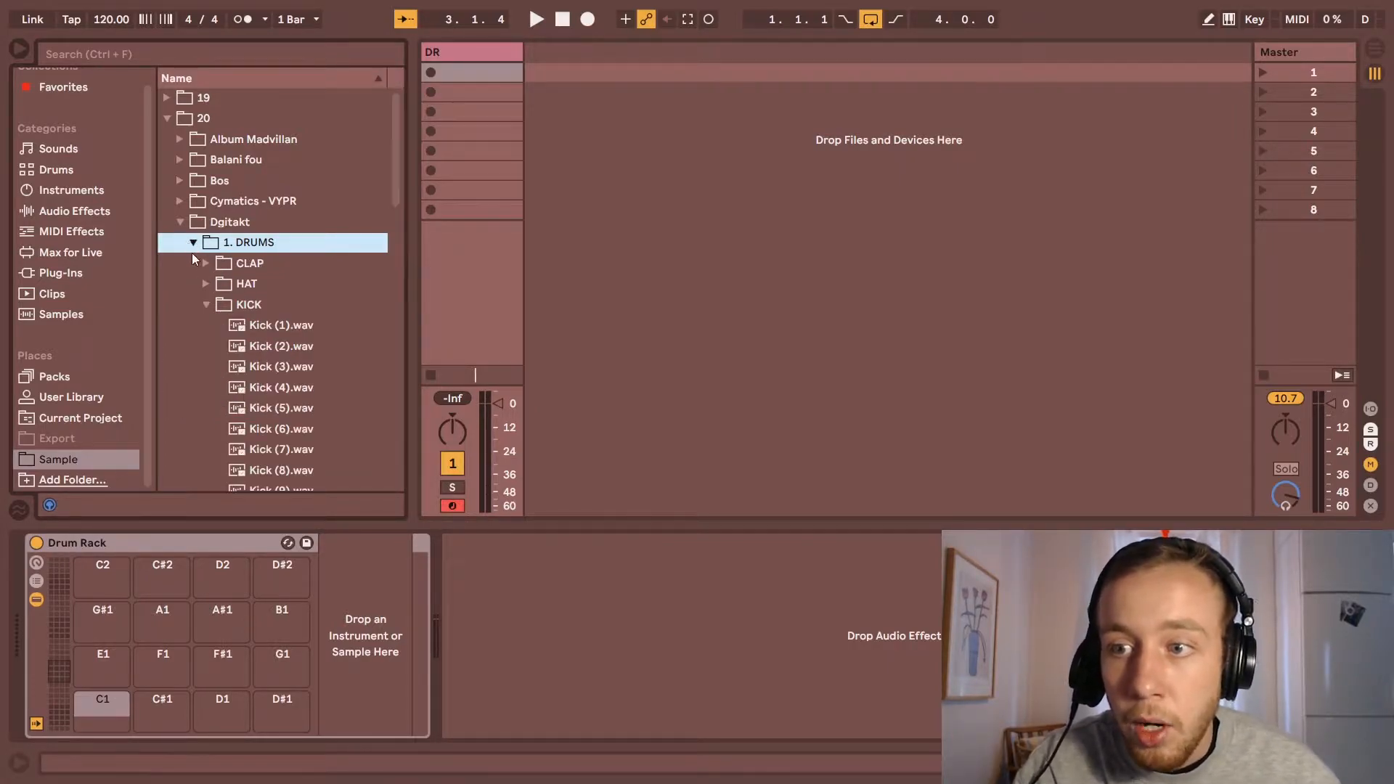
left_click(217, 305)
scroll(341, 348, "down", 2)
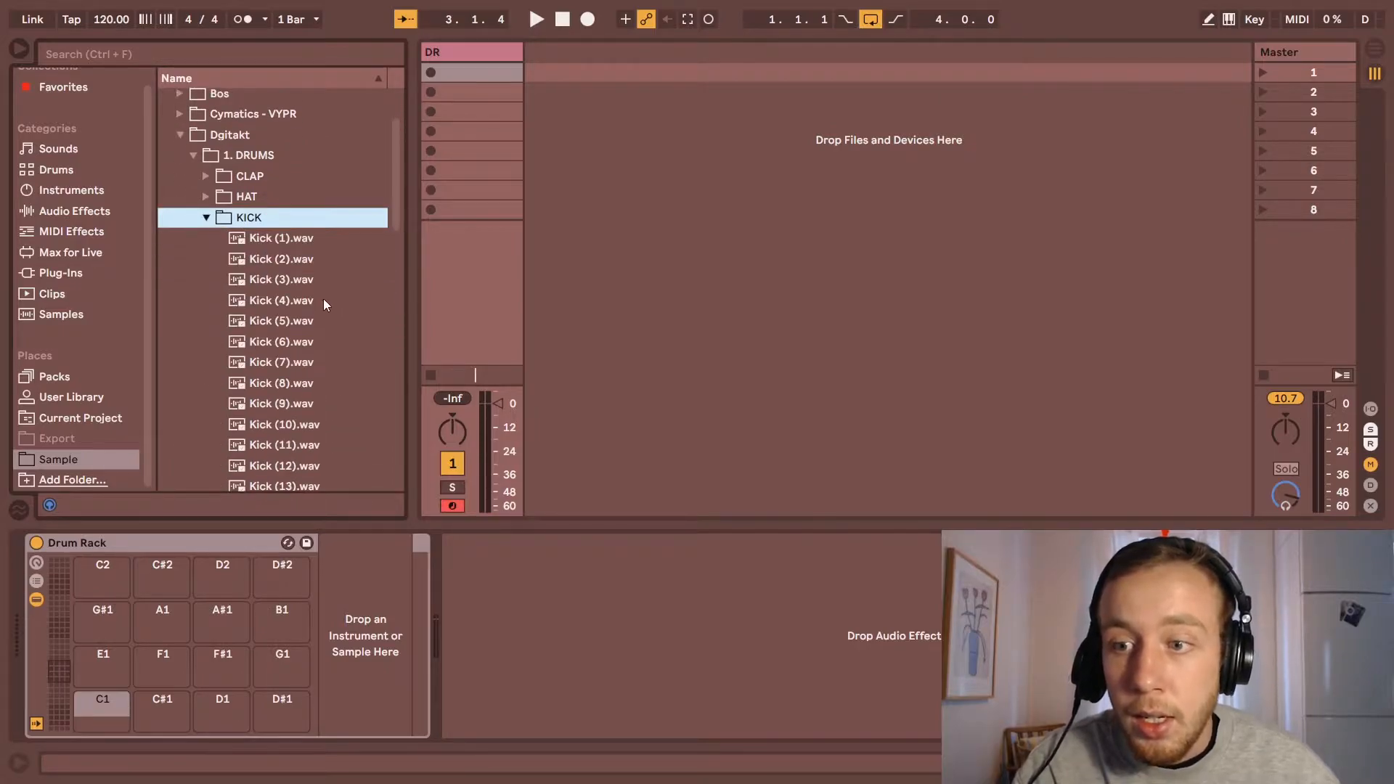
Step: Preview the kick samples one after another from Kick (1).wav to Kick (6).wav
key("Down")
key("Down")
key("Down")
key("Down")
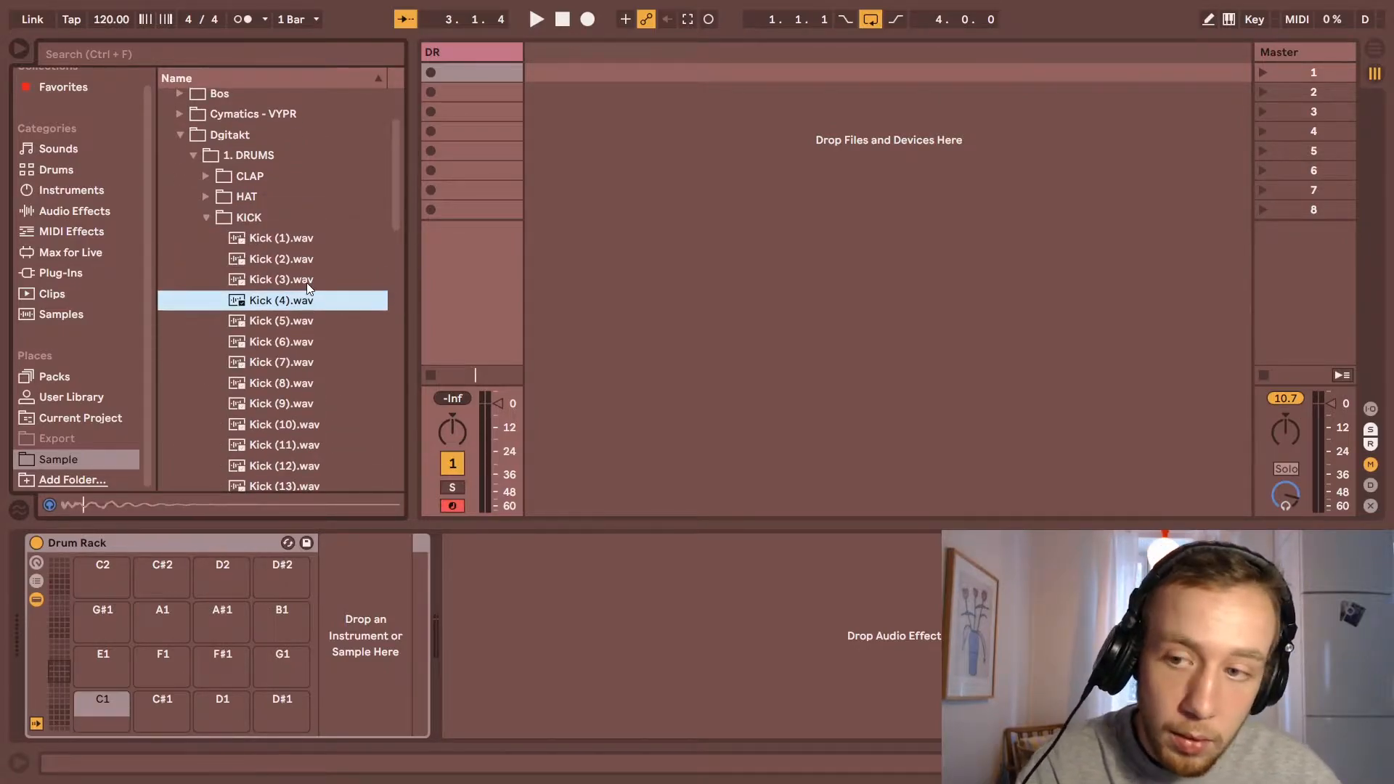
key("Down")
key("Down")
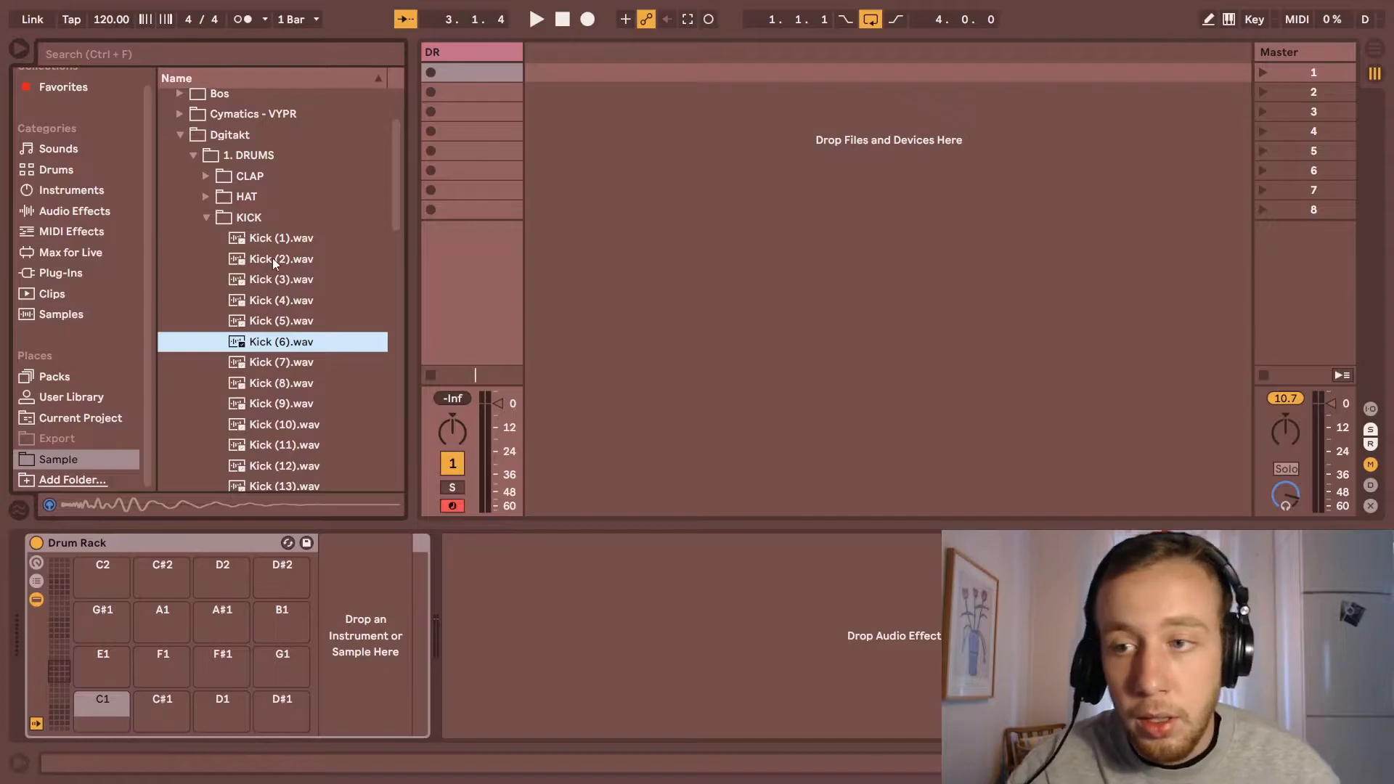
Step: Try Kick (1).wav and Kick (7).wav in turn on the Drum Rack's C1 pad, and clear the pad
left_click_drag(273, 247, 100, 712)
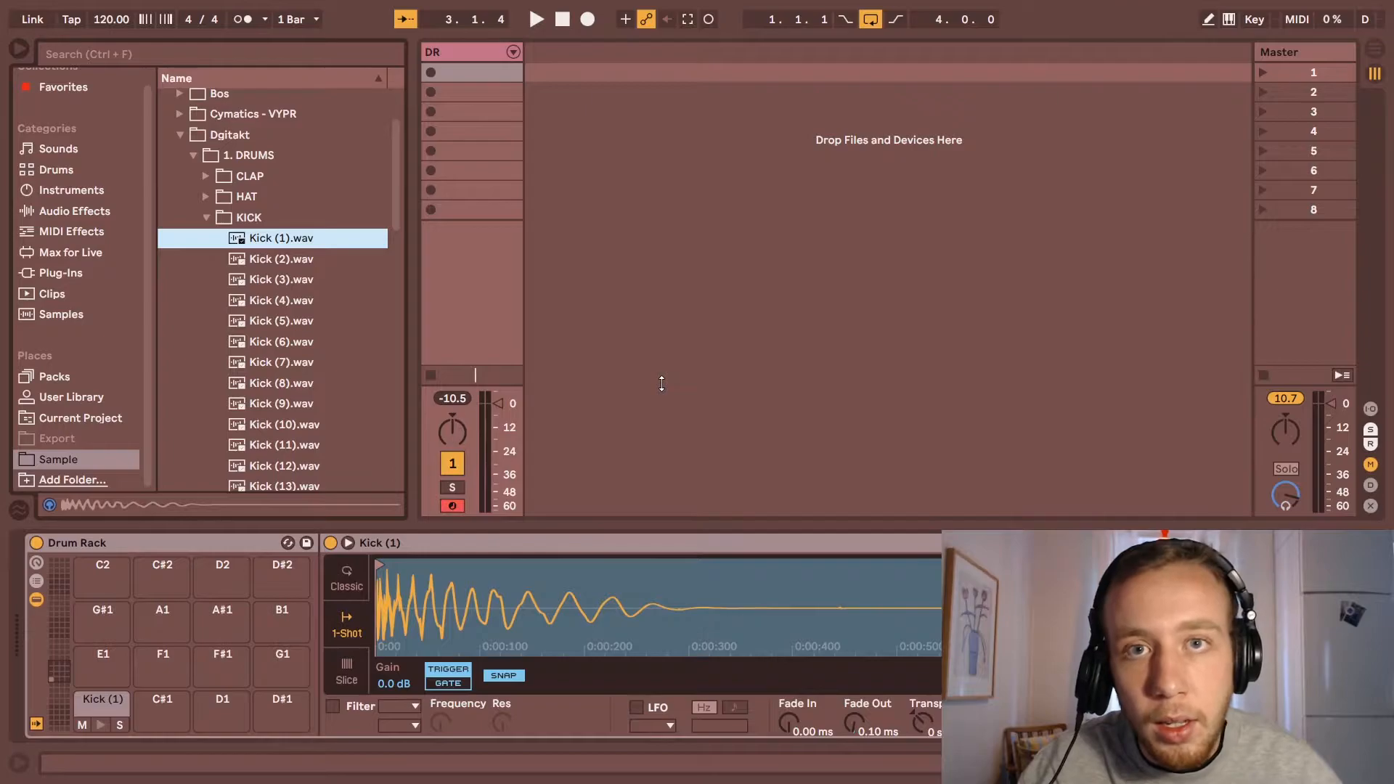
left_click_drag(282, 362, 107, 700)
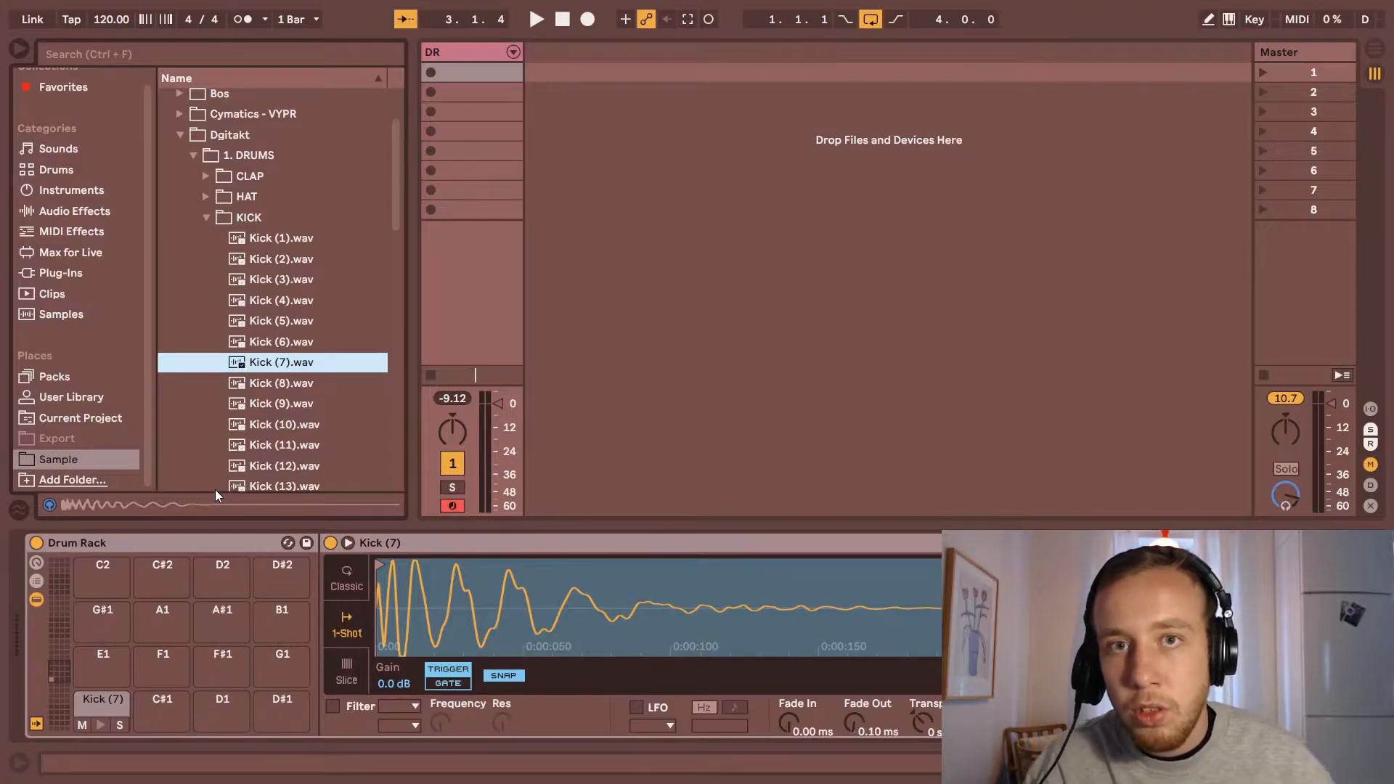
right_click(93, 700)
left_click(130, 727)
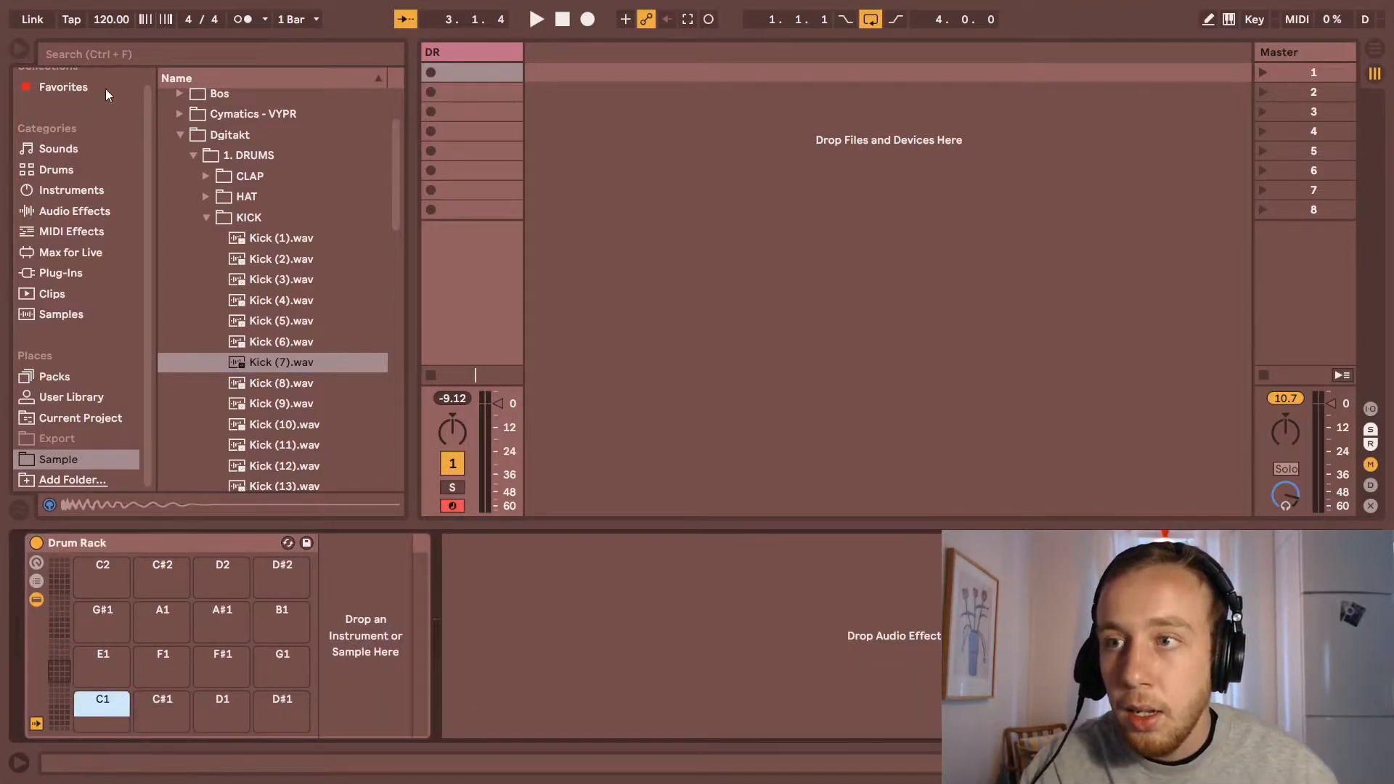
Step: Search all results for "instrument rack" and place an Instrument Rack on the Drum Rack's C1 pad
left_click(127, 56)
type("ins")
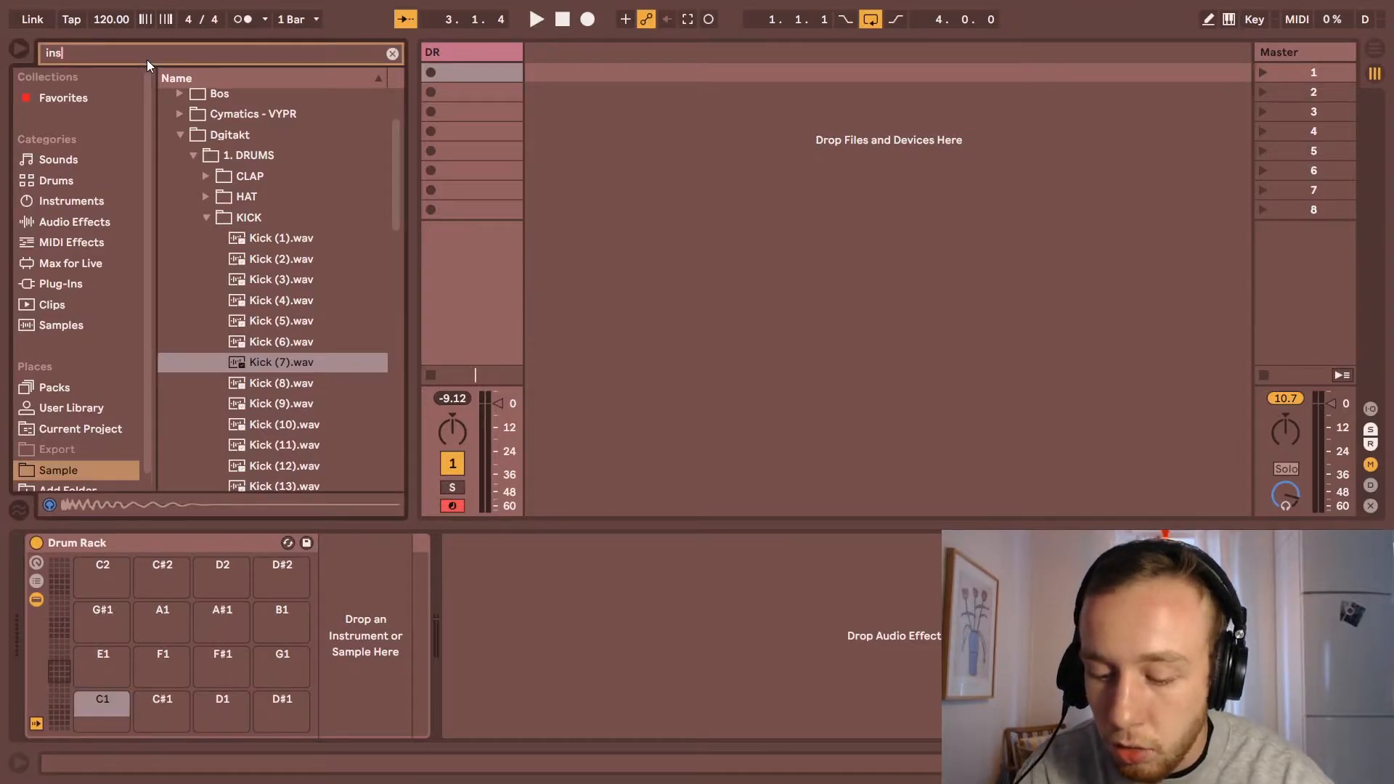
type("trument rack")
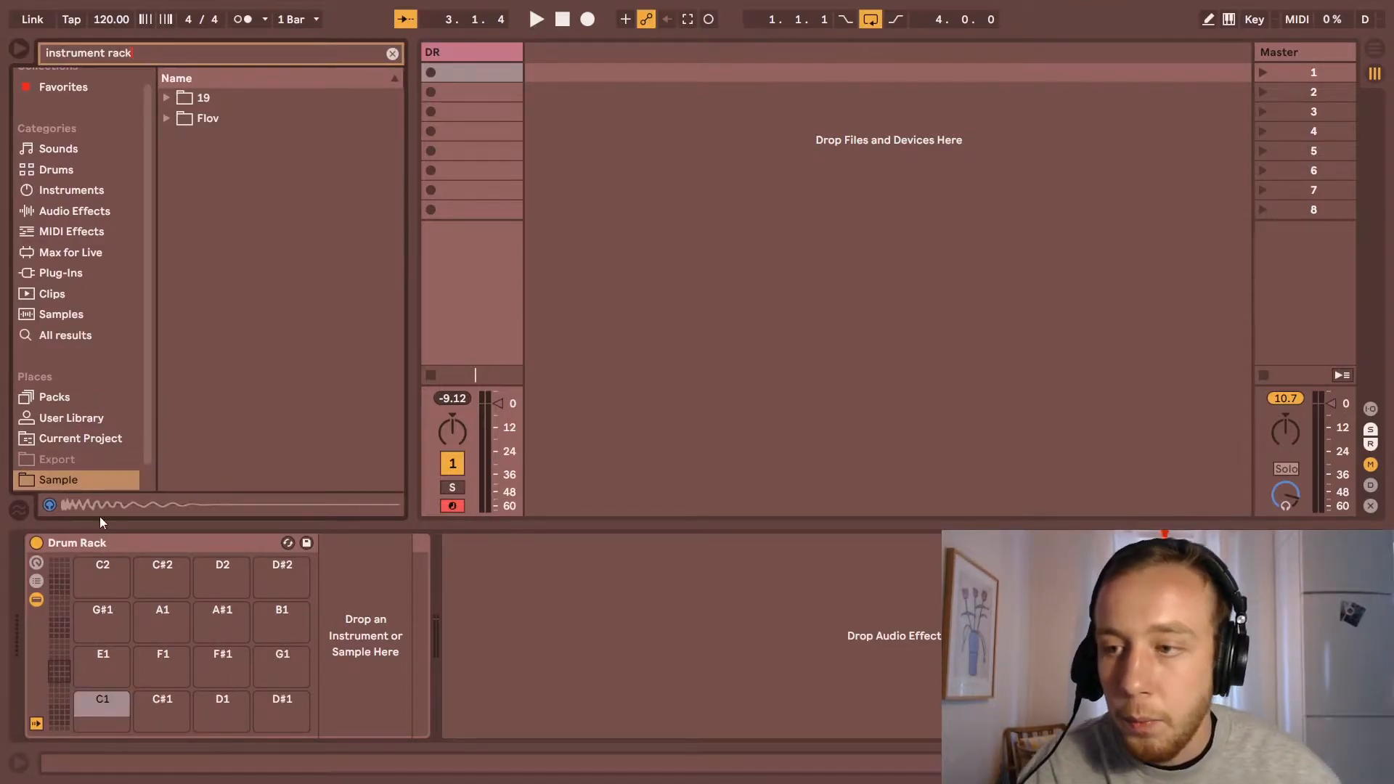
left_click(51, 340)
left_click_drag(231, 118, 94, 699)
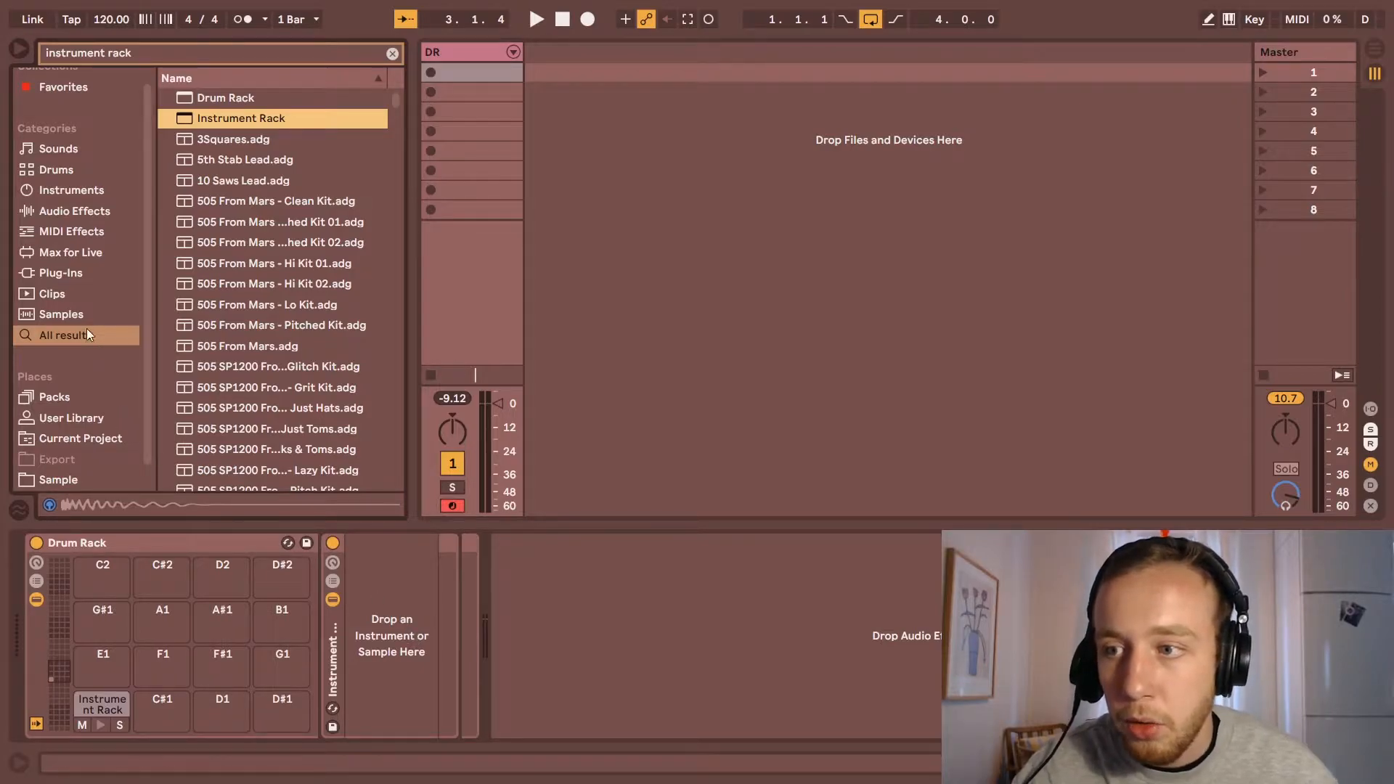
Step: Load all samples from Kick (1).wav to Kick (47).wav into the C1 pad's Instrument Rack and show its chain list
left_click(392, 54)
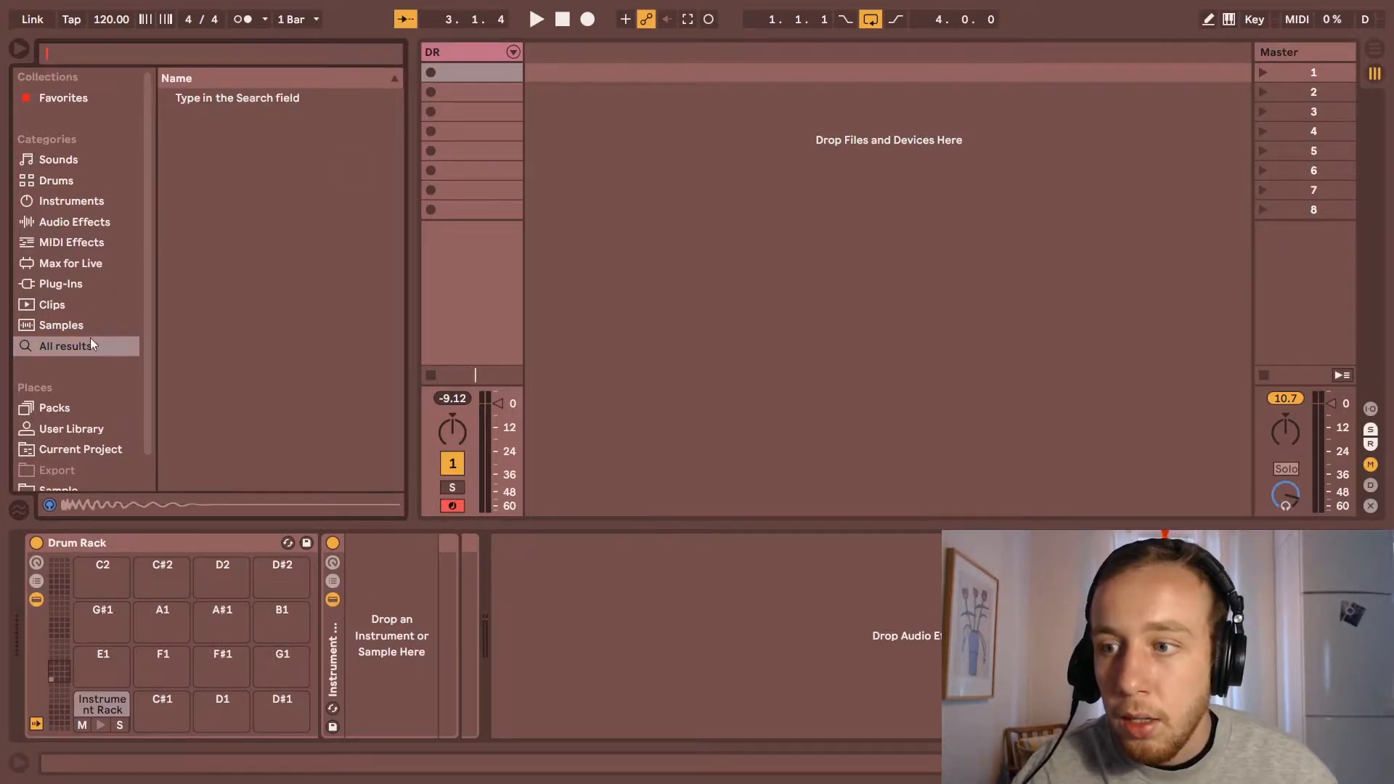
scroll(79, 465, "down", 1)
left_click(73, 463)
scroll(348, 359, "down", 5)
scroll(331, 361, "down", 8)
left_click(302, 341, "shift")
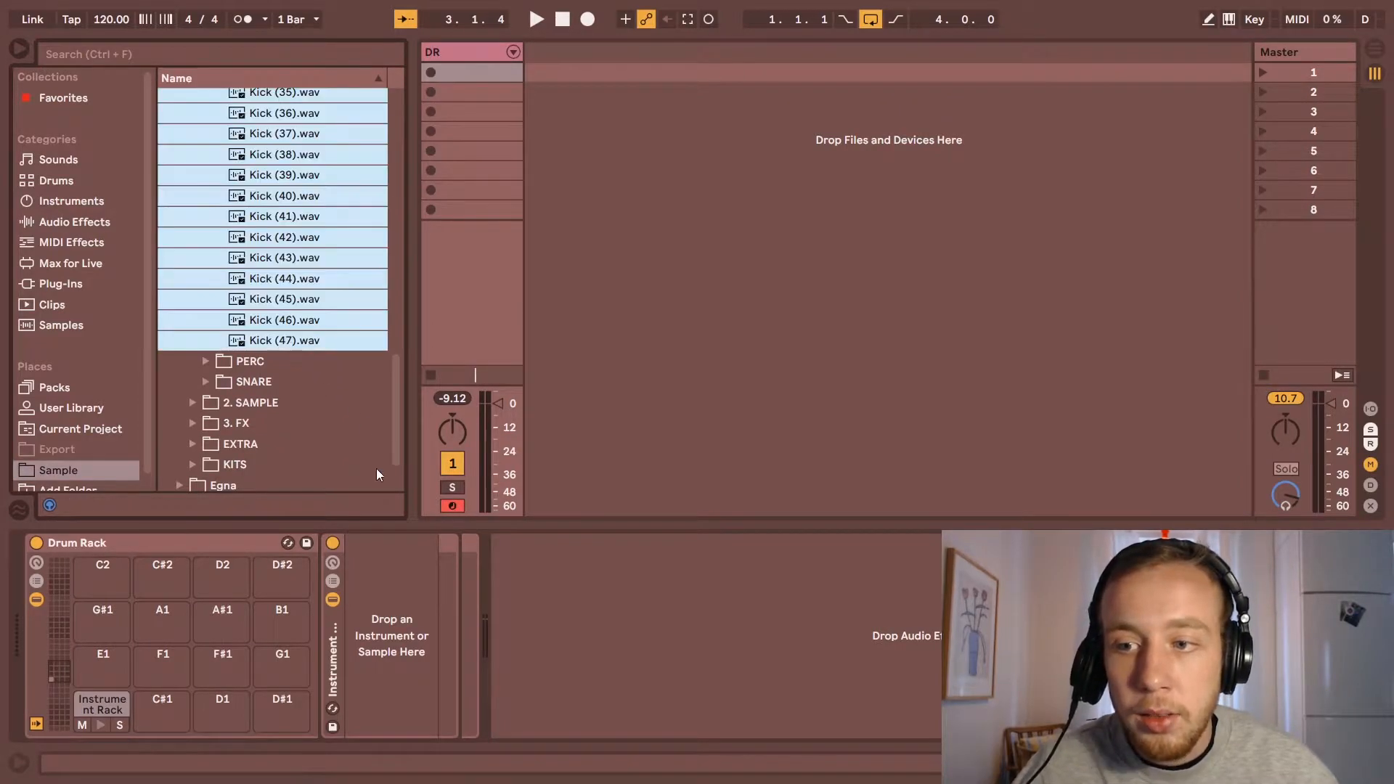
left_click(308, 342)
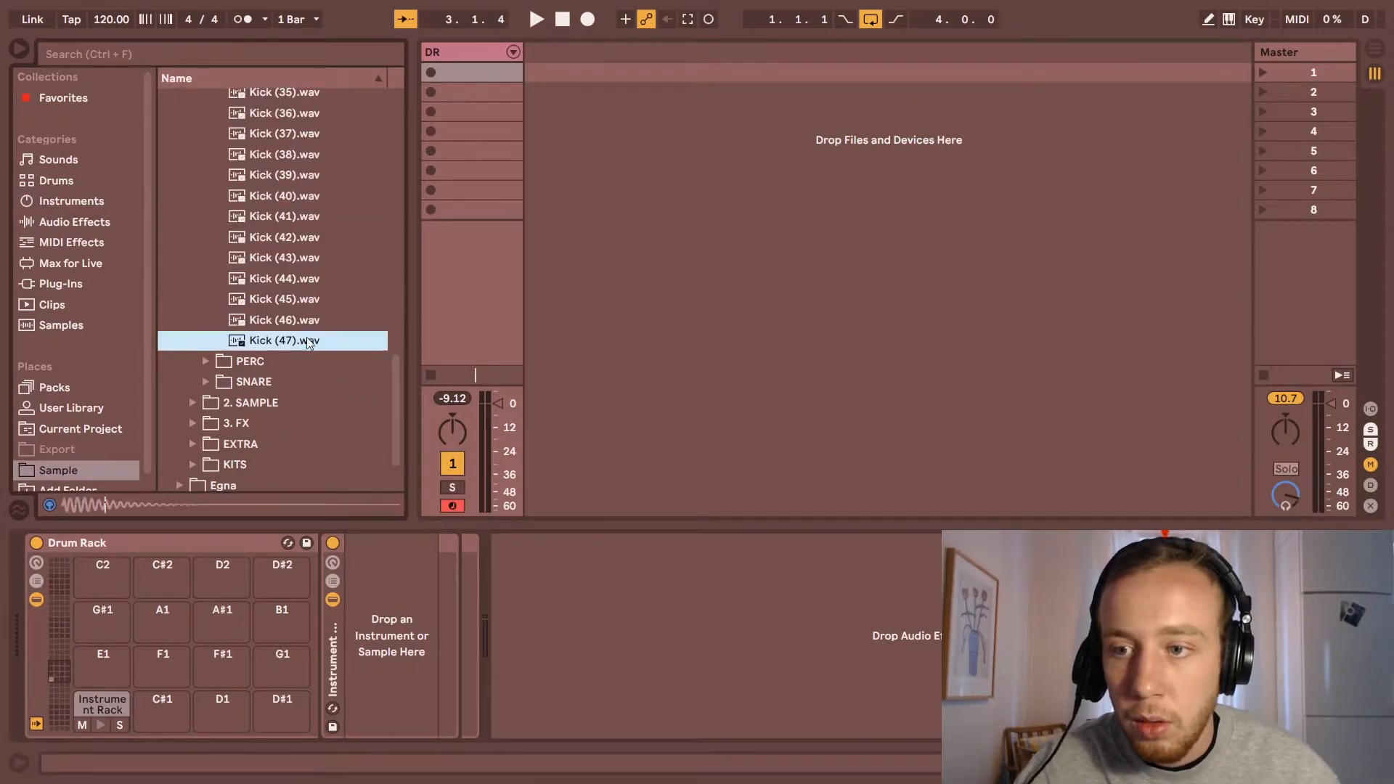
scroll(308, 342, "up", 15)
left_click(270, 176, "shift")
left_click_drag(248, 285, 388, 651)
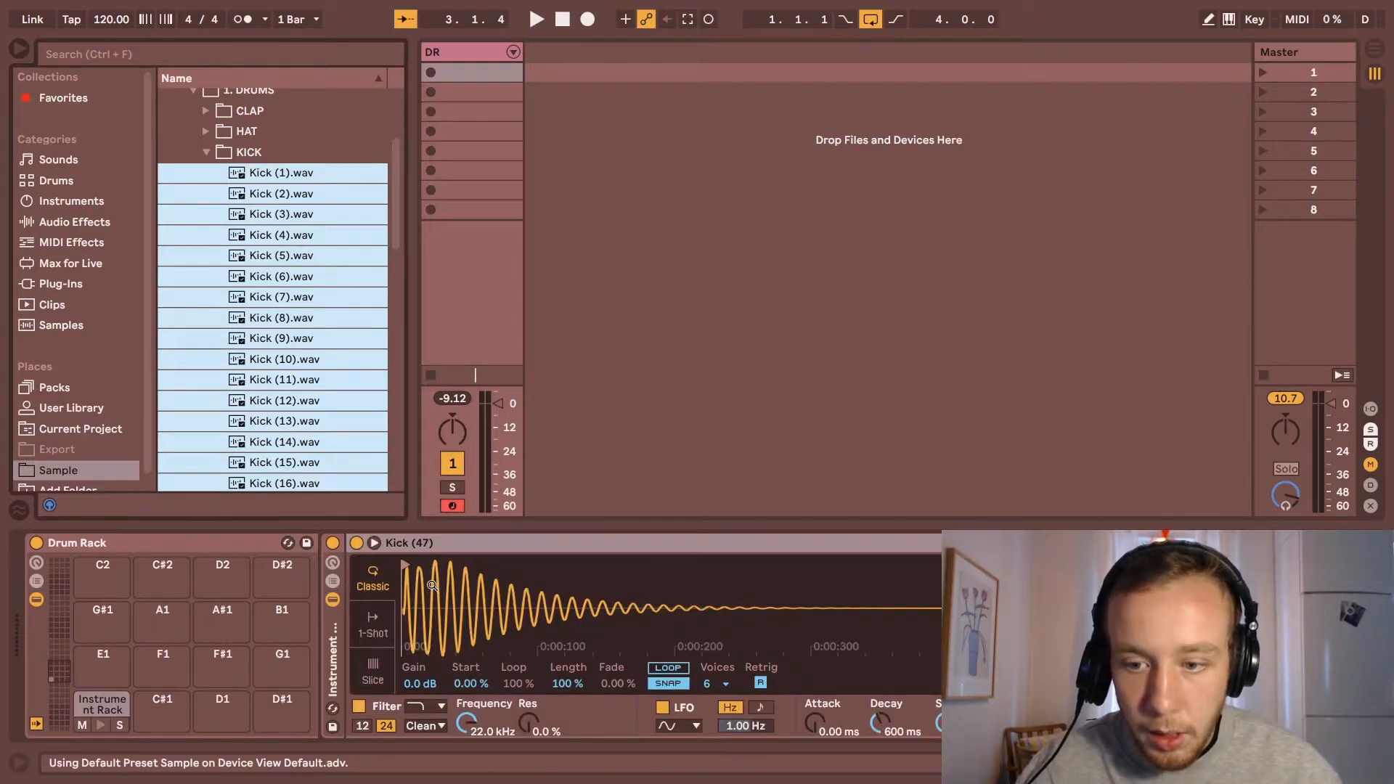
left_click(333, 586)
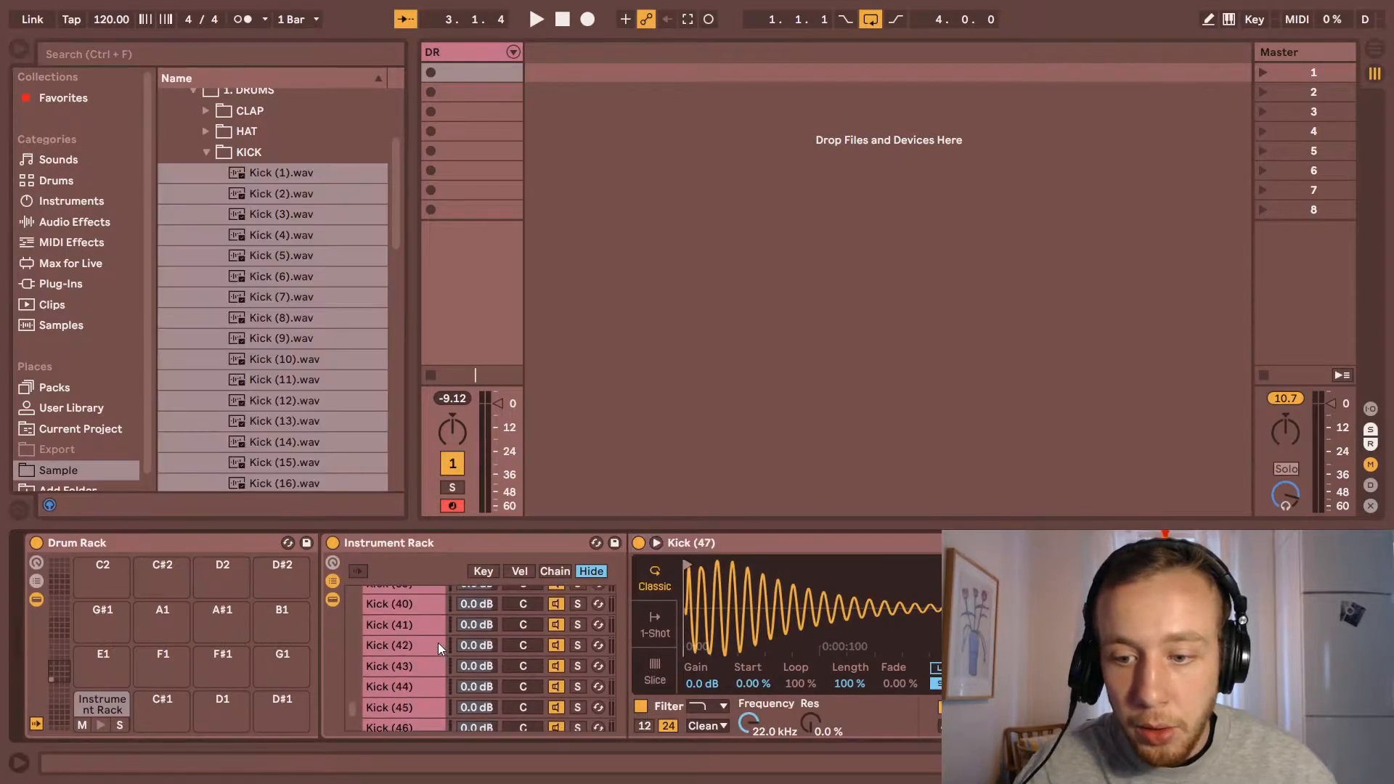
Step: Try lowering the volume of all 47 kick chains together, undo the change, and deselect the group
scroll(437, 643, "up", 15)
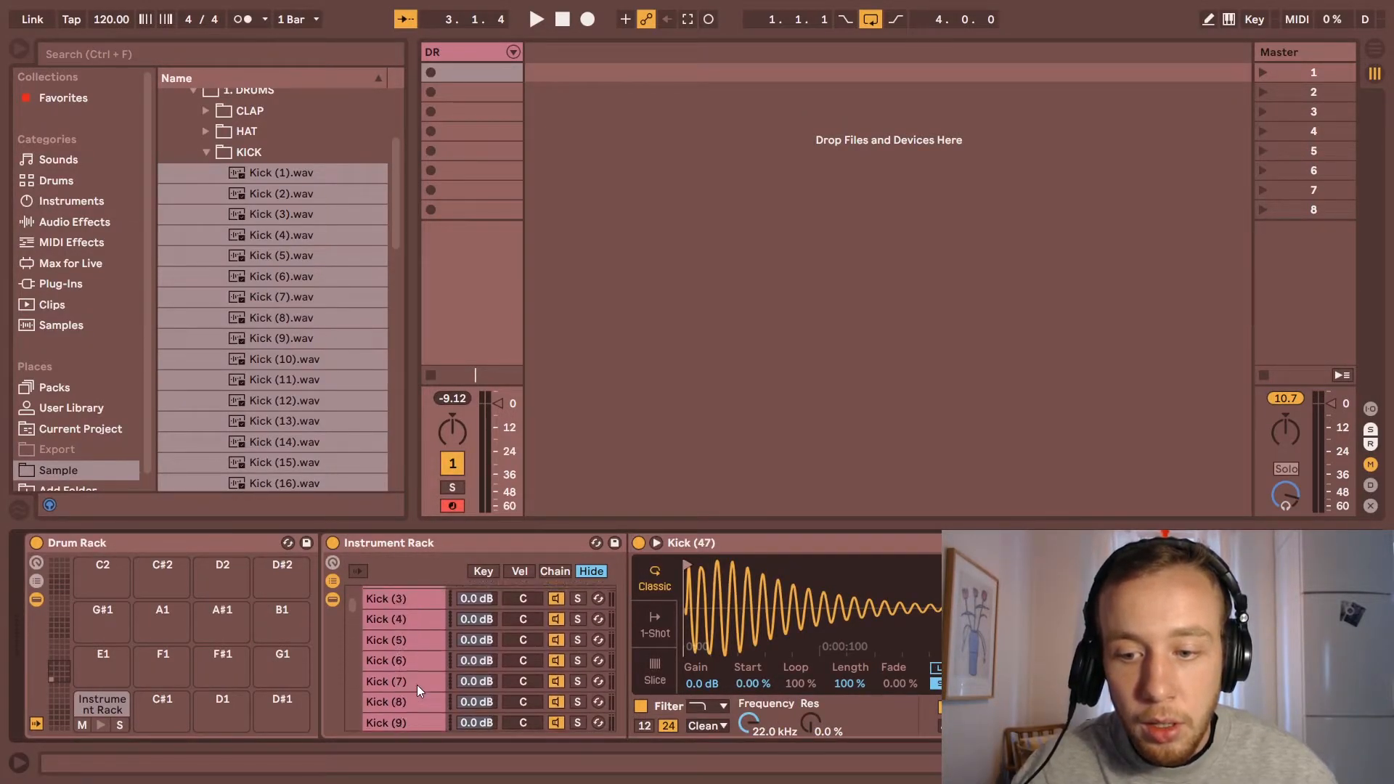
left_click(423, 603)
scroll(416, 624, "down", 15)
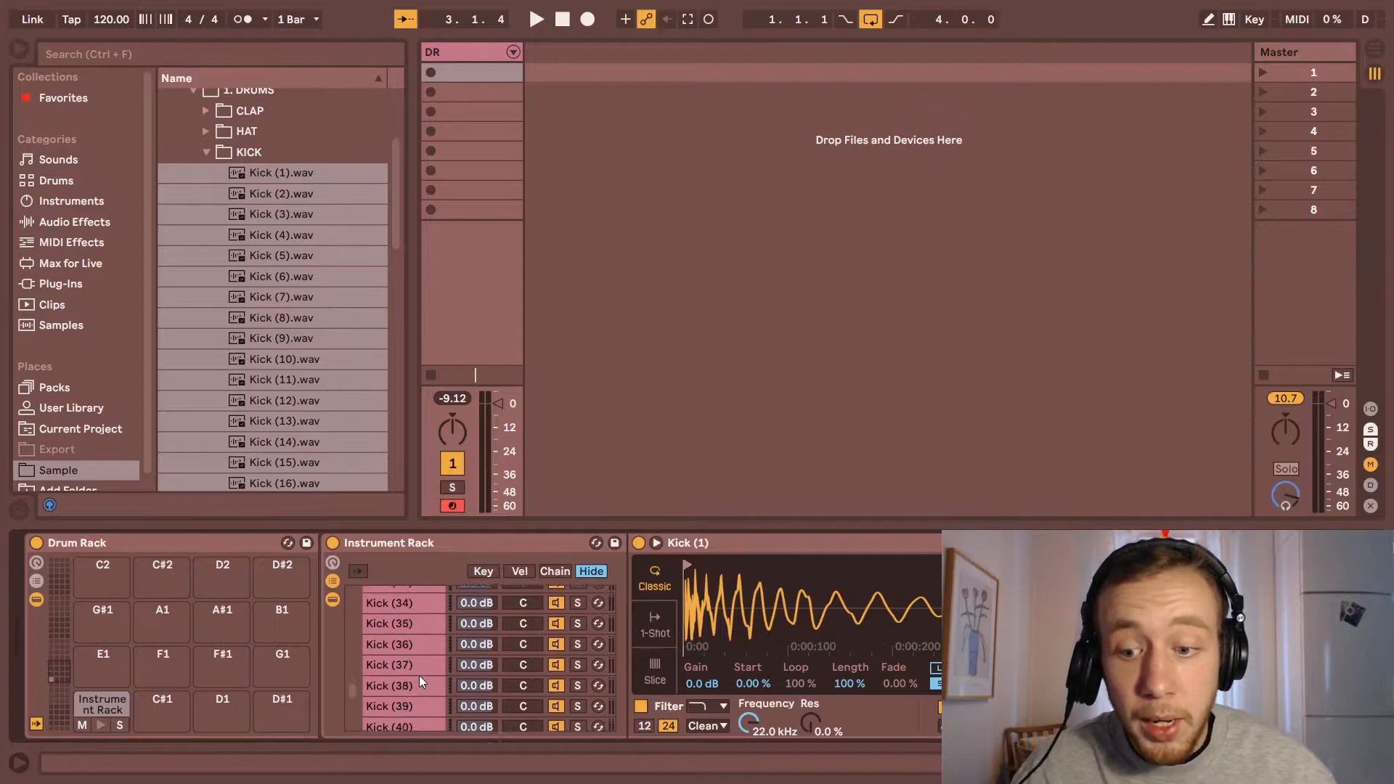
left_click(415, 683, "shift")
left_click_drag(475, 682, 476, 755)
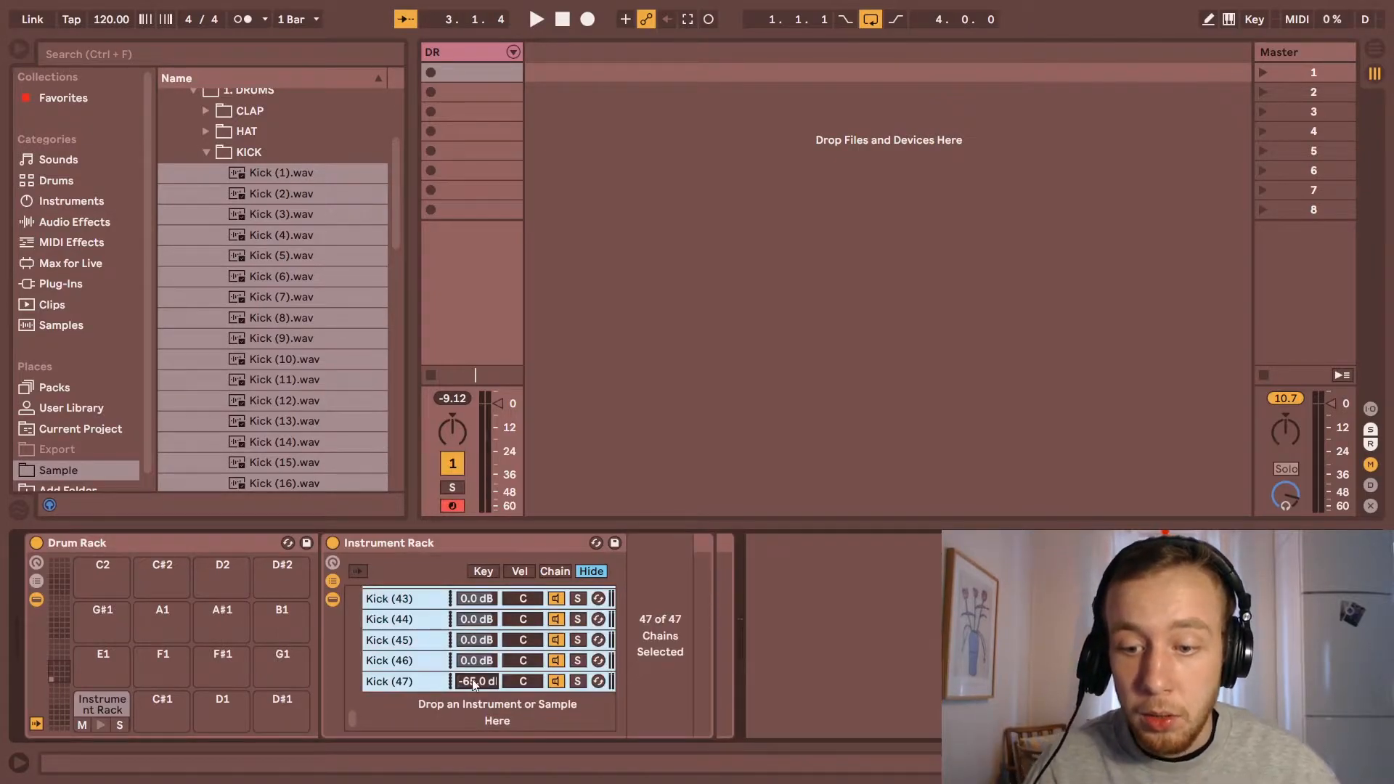
key("ctrl+z")
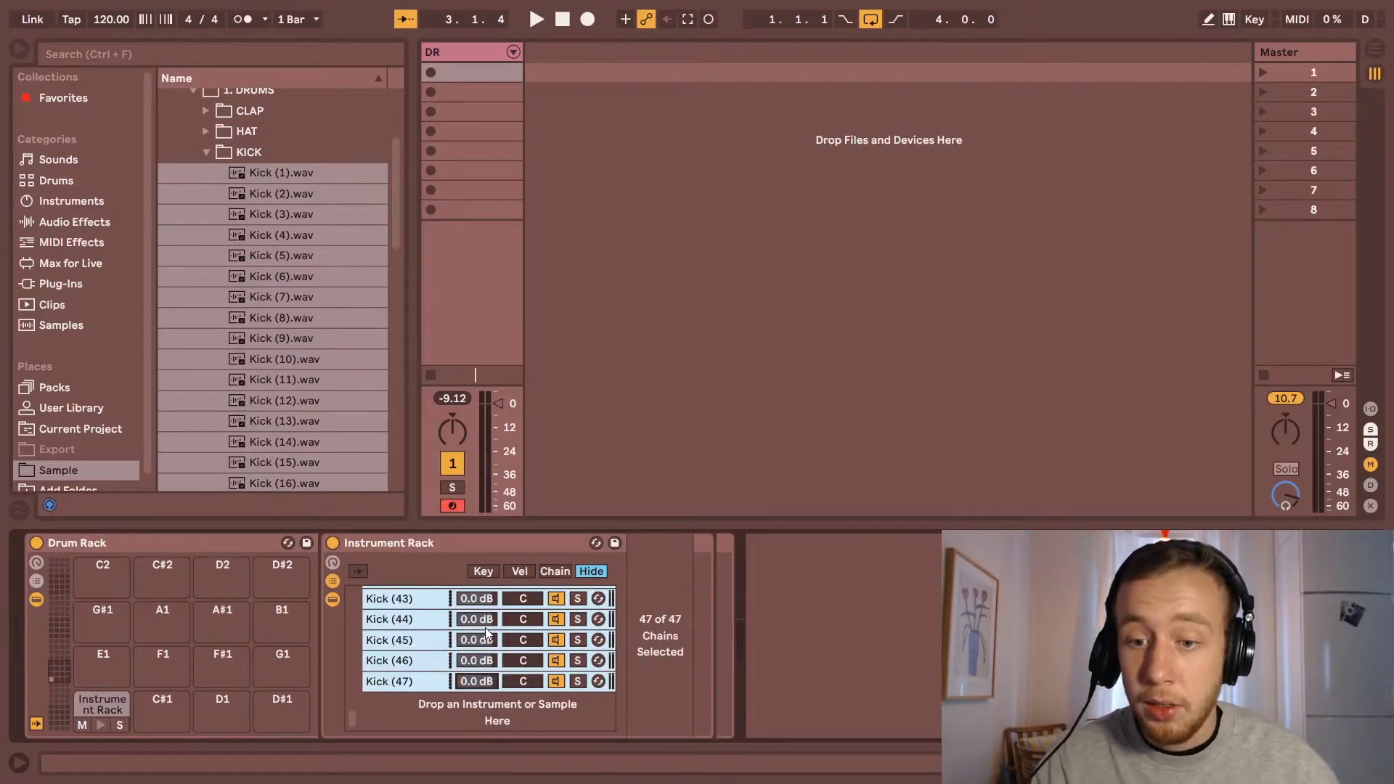
left_click(420, 639)
Step: Show the chain zone editor of the kick Instrument Rack and try extending the zone of Kick (1)
scroll(416, 636, "up", 6)
scroll(416, 637, "up", 9)
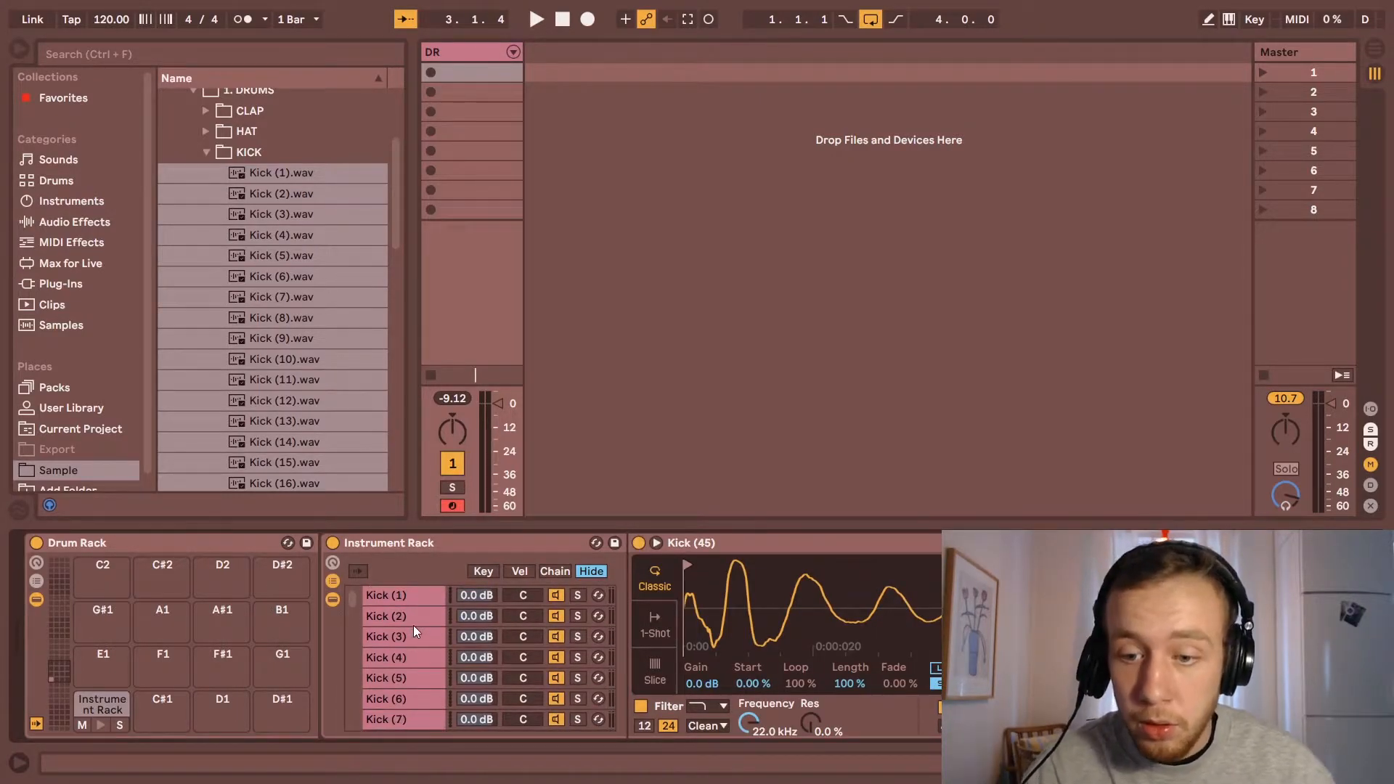
left_click(555, 571)
left_click_drag(623, 596, 684, 606)
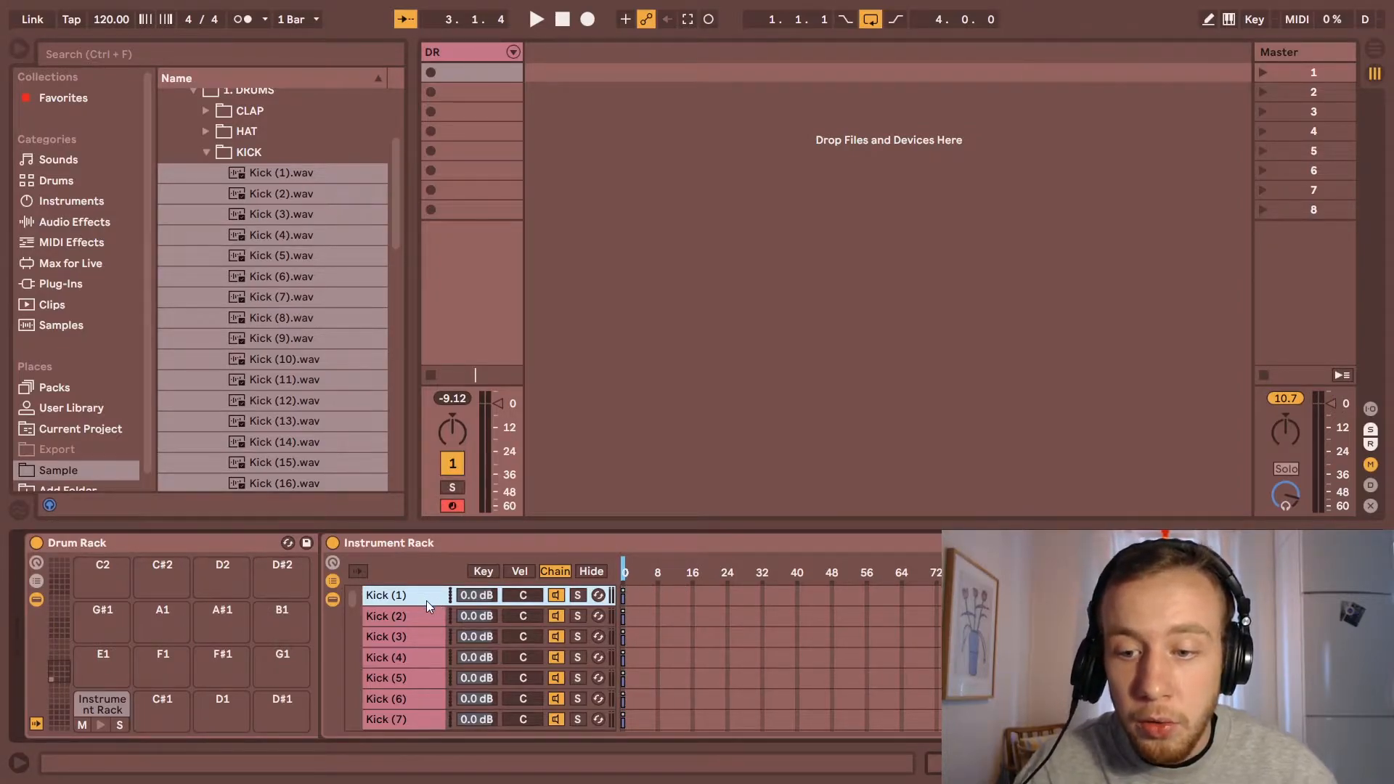
Step: Extend the zones of all 47 kick chains across the whole range and distribute the ranges equally
scroll(425, 600, "down", 5)
scroll(420, 635, "down", 9)
left_click(404, 683, "shift")
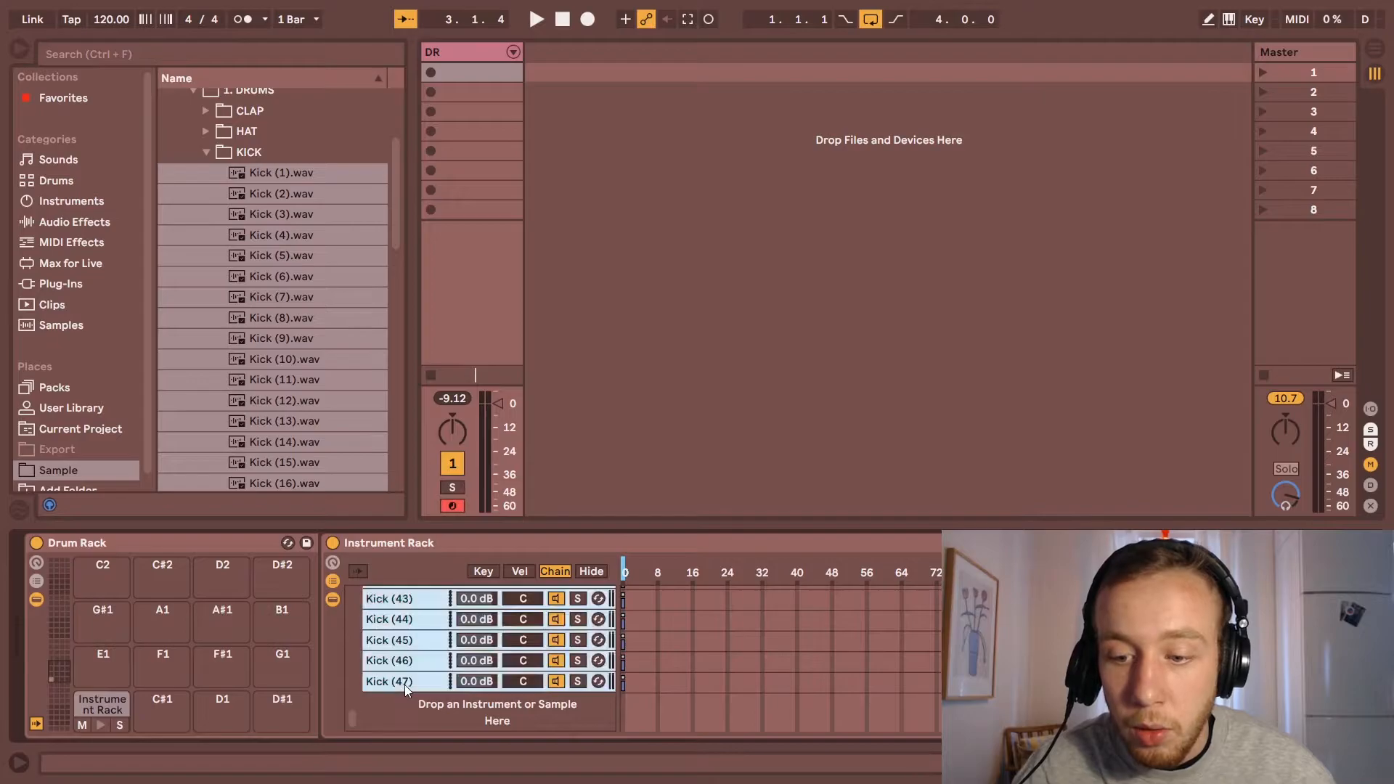
left_click(631, 645)
scroll(421, 674, "up", 11)
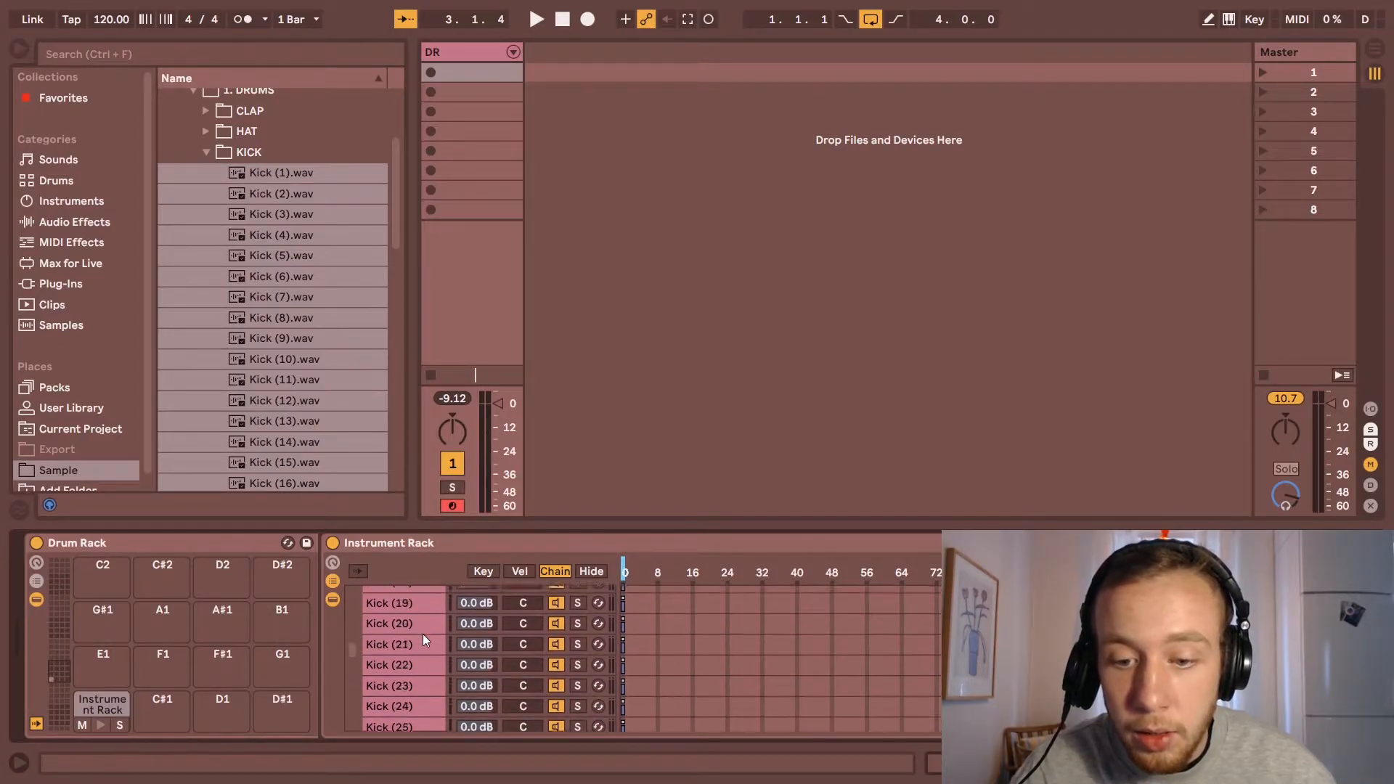
scroll(420, 613, "up", 2)
left_click(404, 595, "shift")
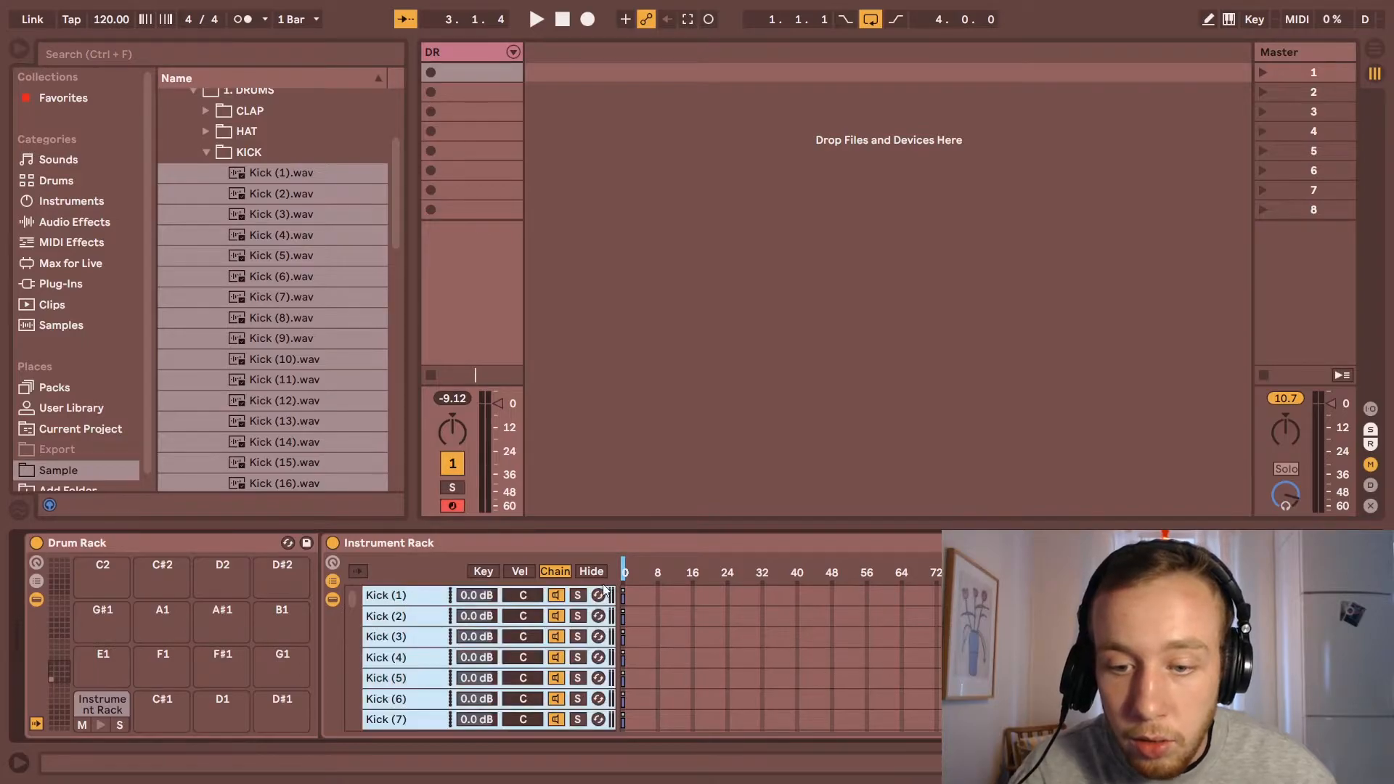
left_click_drag(626, 599, 966, 615)
right_click(773, 598)
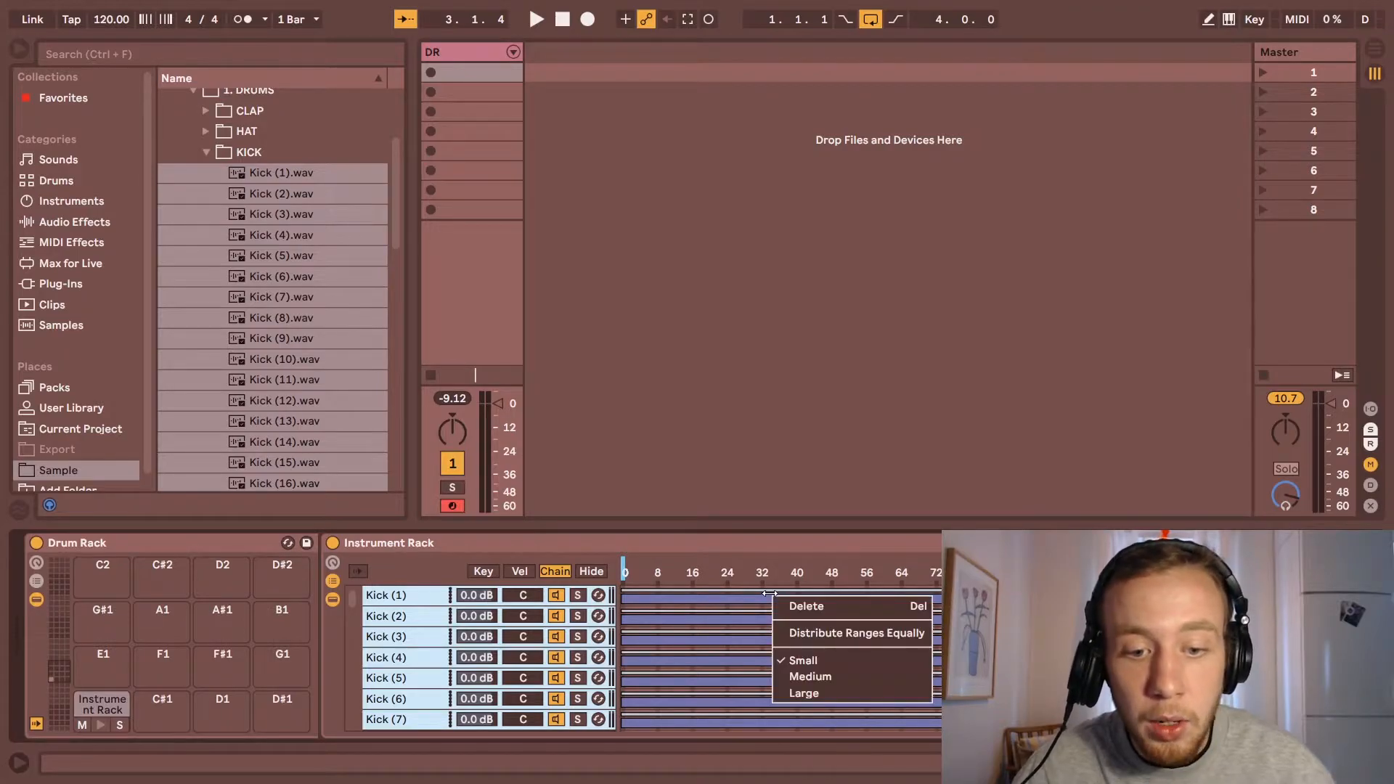
left_click(847, 635)
Step: Review the distributed zones of the kick chains and try the chain selector at the start of the range
scroll(722, 622, "down", 3)
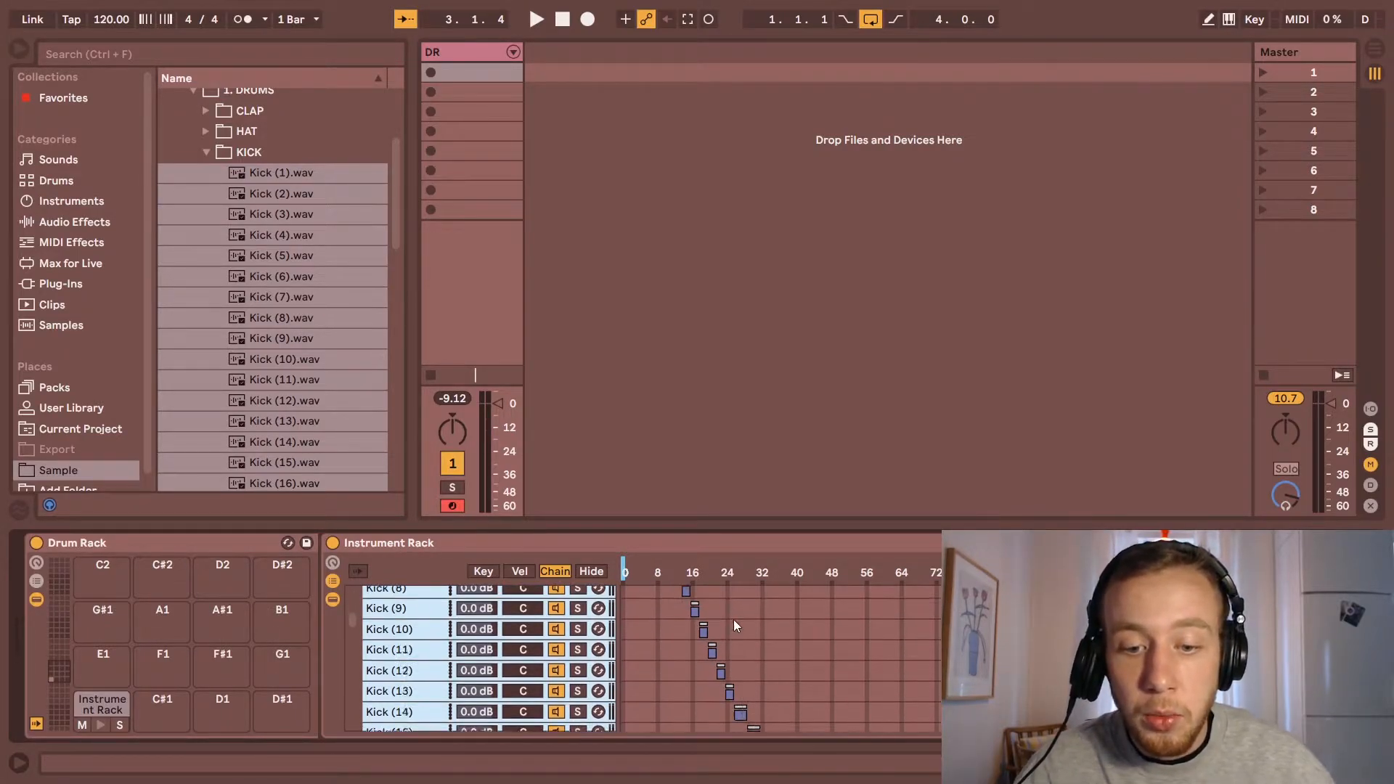
scroll(729, 619, "down", 4)
scroll(835, 625, "down", 7)
scroll(936, 630, "up", 13)
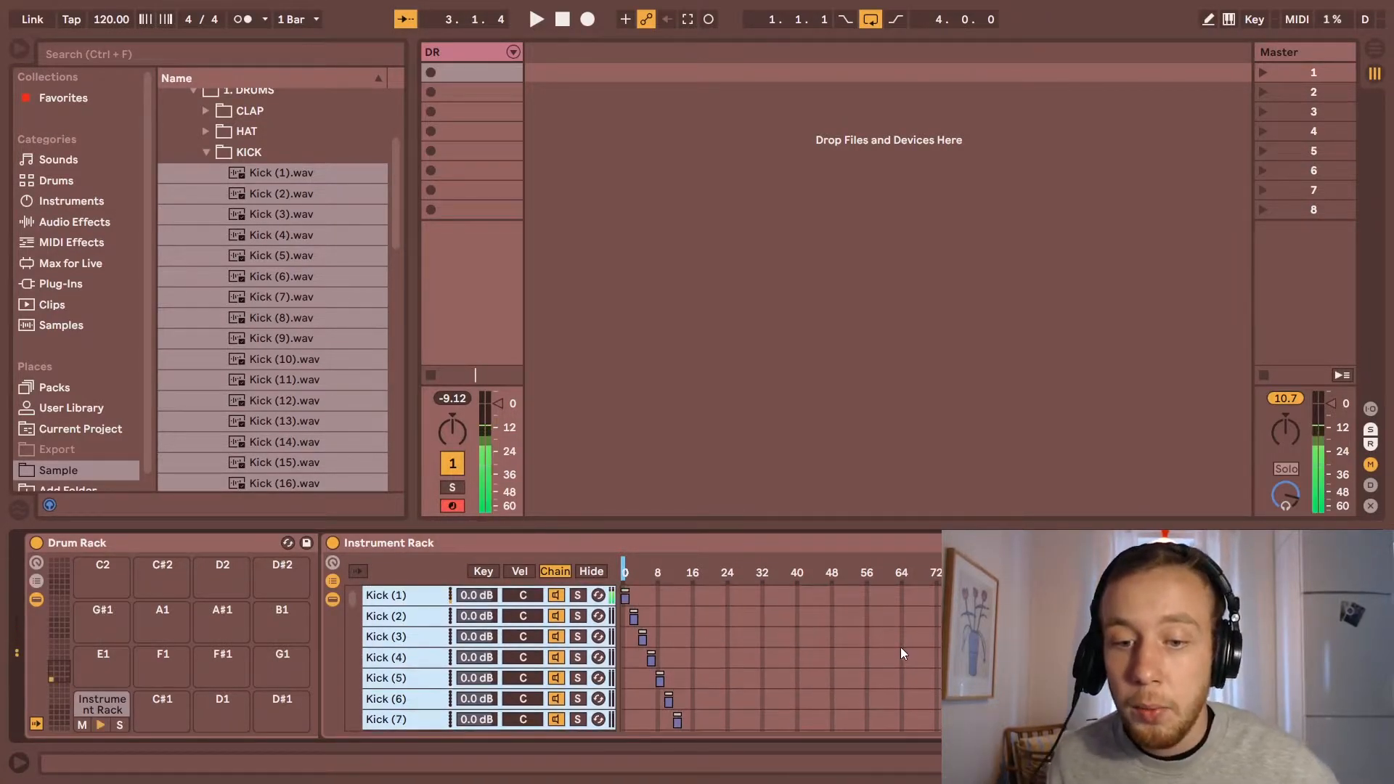
mouse_move(632, 574)
left_mouse_down()
mouse_move(1009, 574)
mouse_move(623, 574)
left_mouse_up()
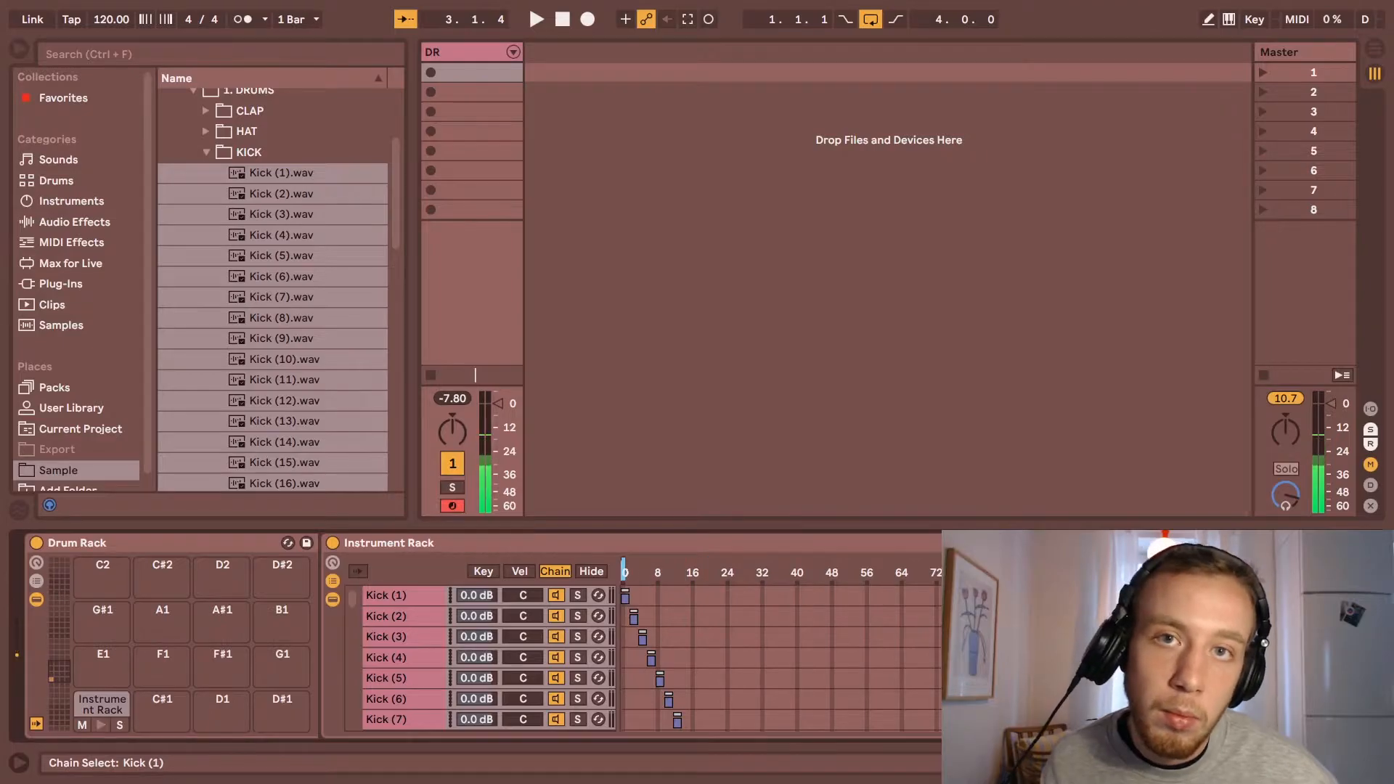
Step: Map the chain selector of the kick Instrument Rack to Macro 1
right_click(724, 577)
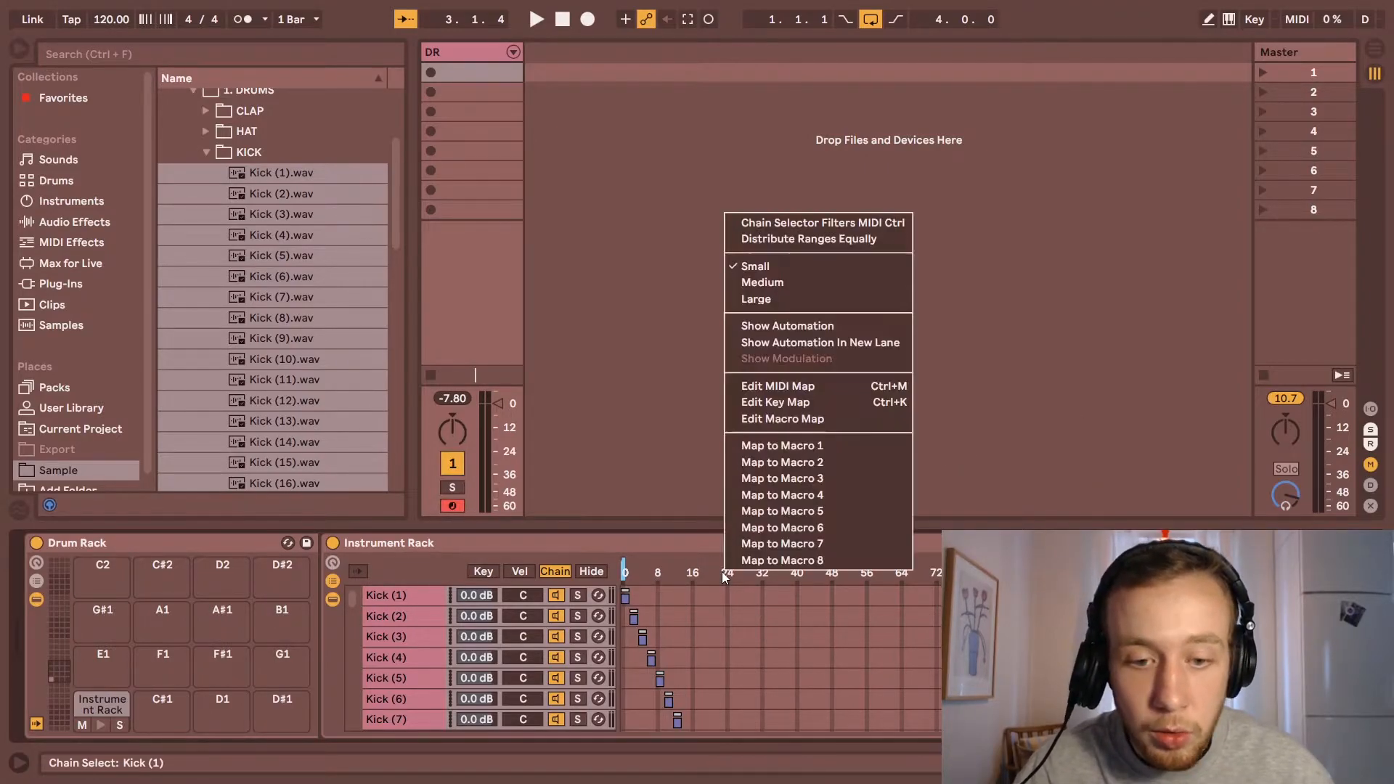
key("Escape")
right_click(710, 574)
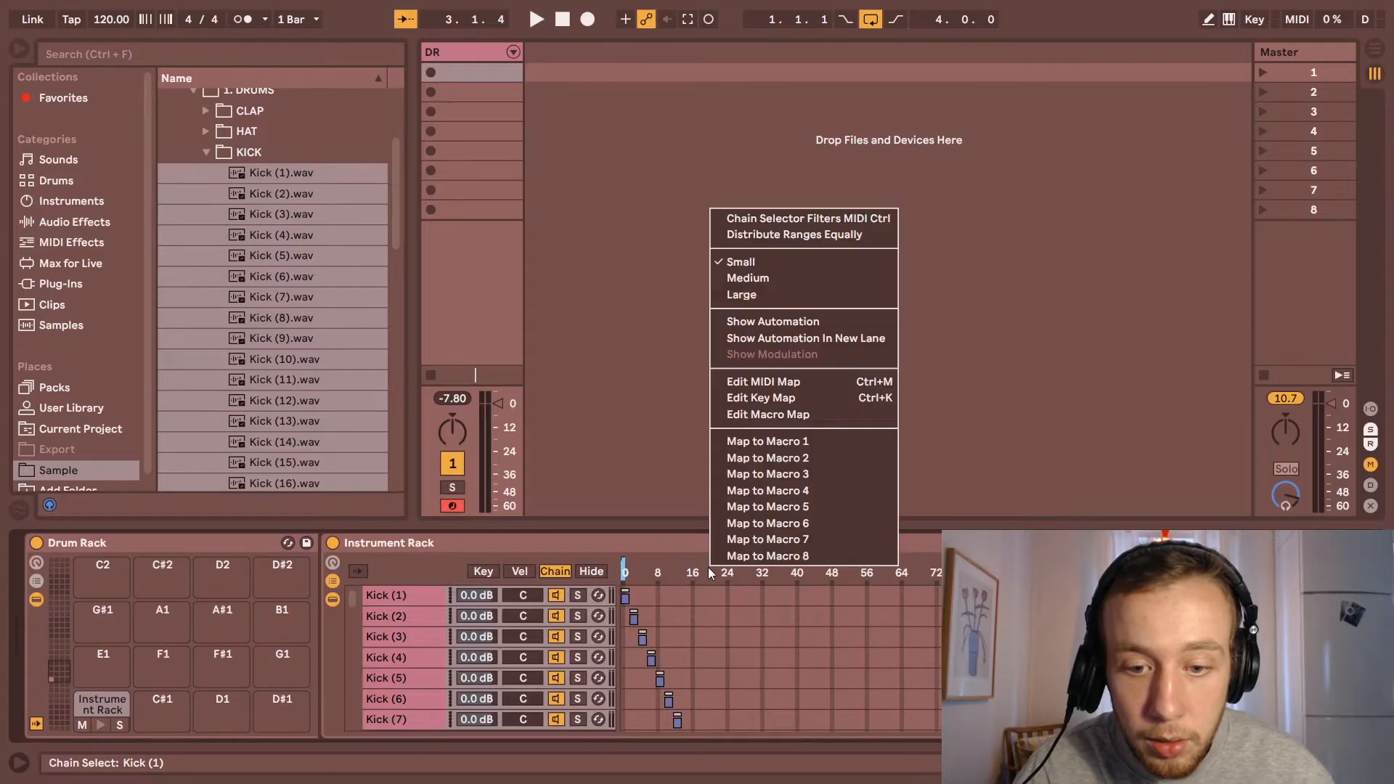
left_click(785, 443)
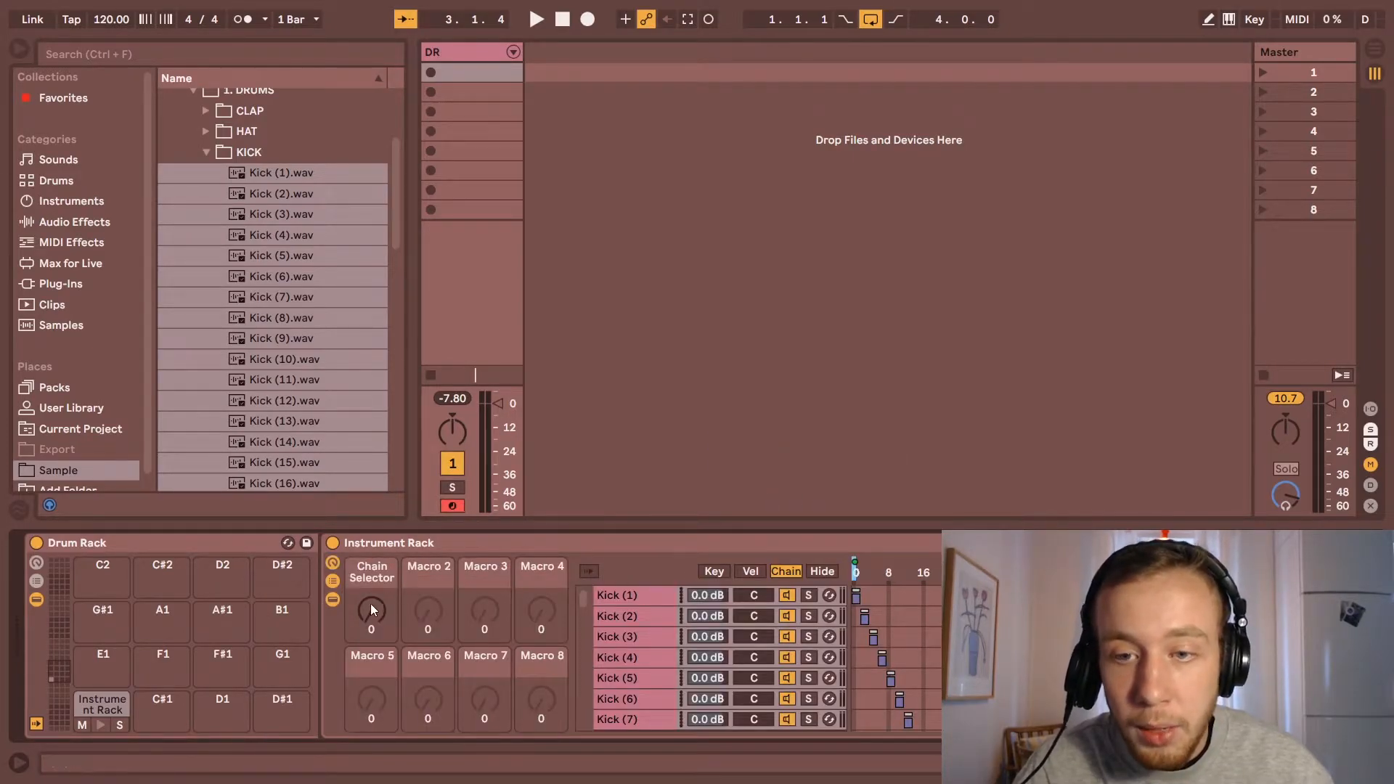
Step: Rename the kick rack's Chain Selector macro as Kick Selector
right_click(368, 571)
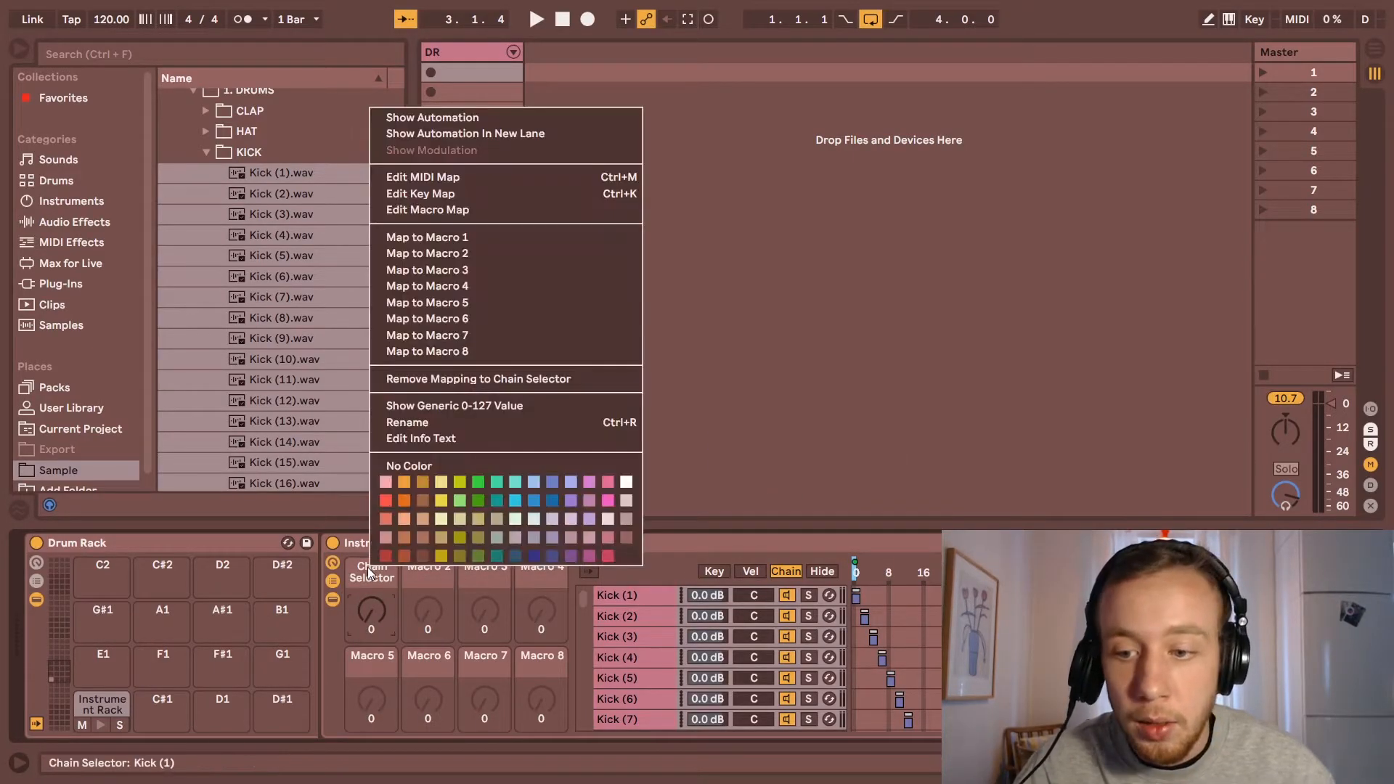
left_click(420, 422)
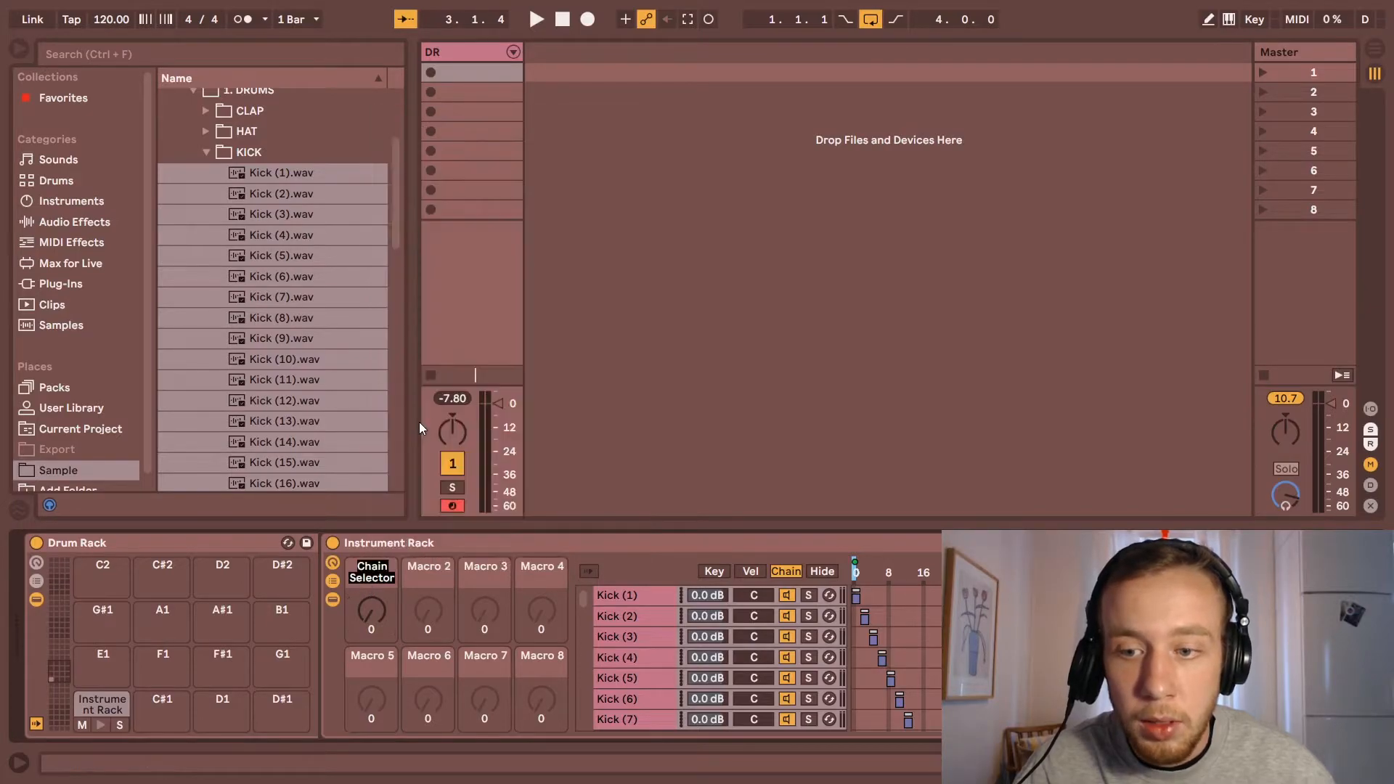
type("Kick")
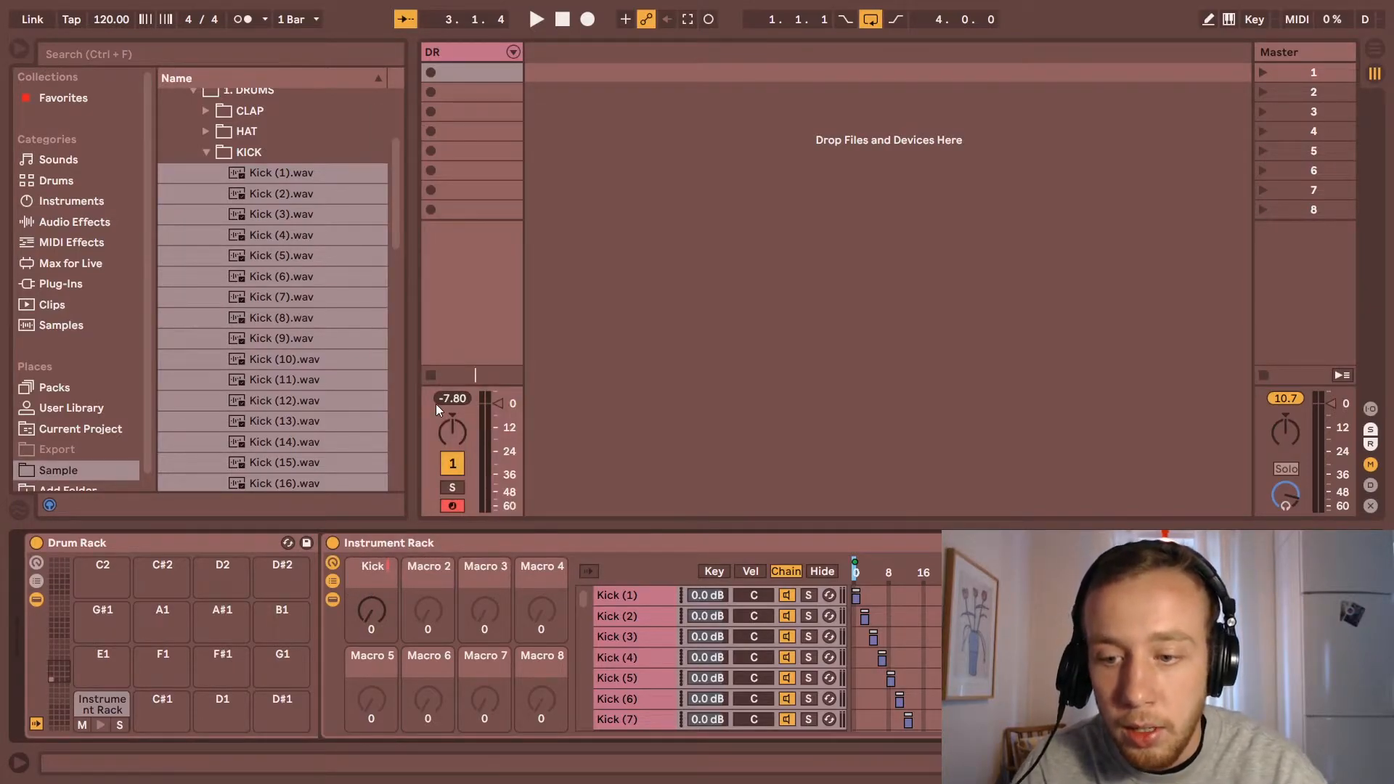
type(" Selector")
key("Return")
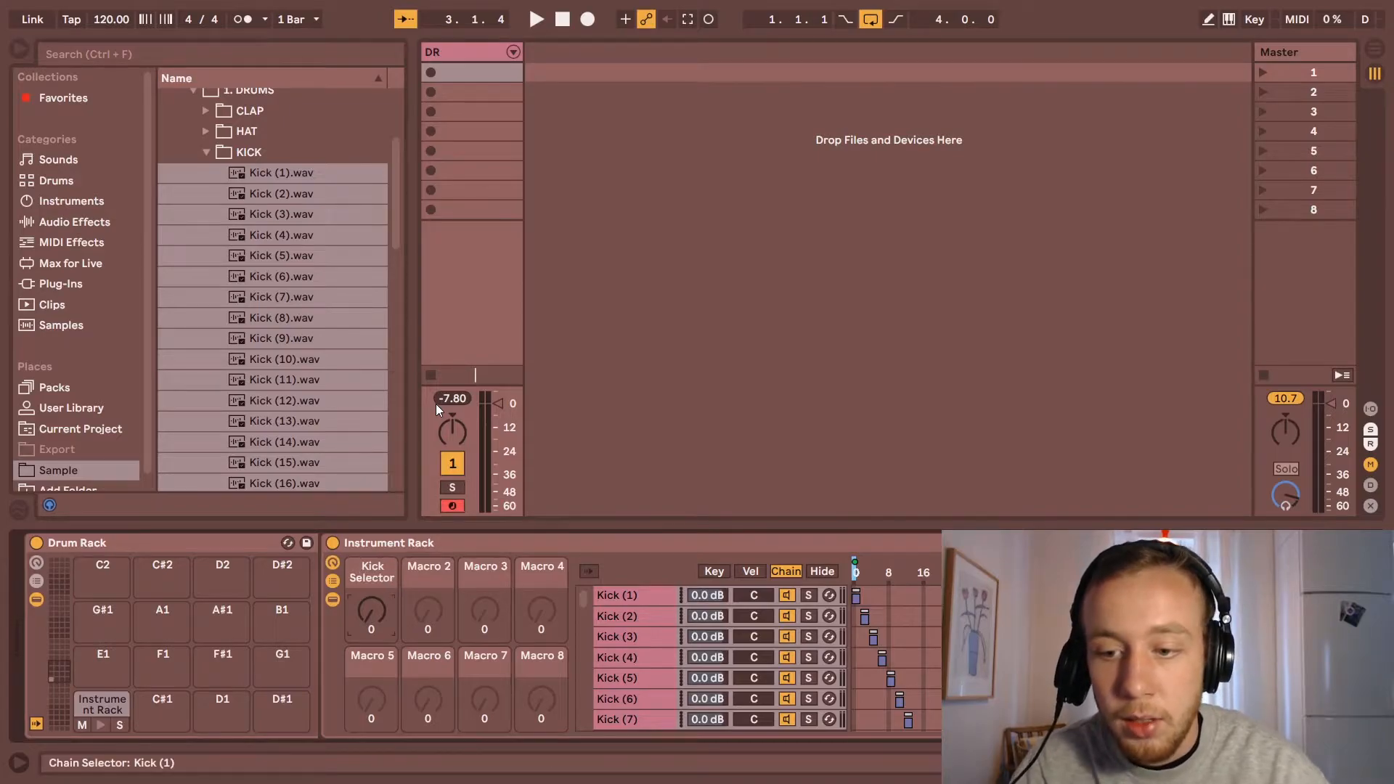
Step: Assign the Kick Selector macro to CC 1 on MIDI channel 14 through MIDI mapping
left_click(1303, 21)
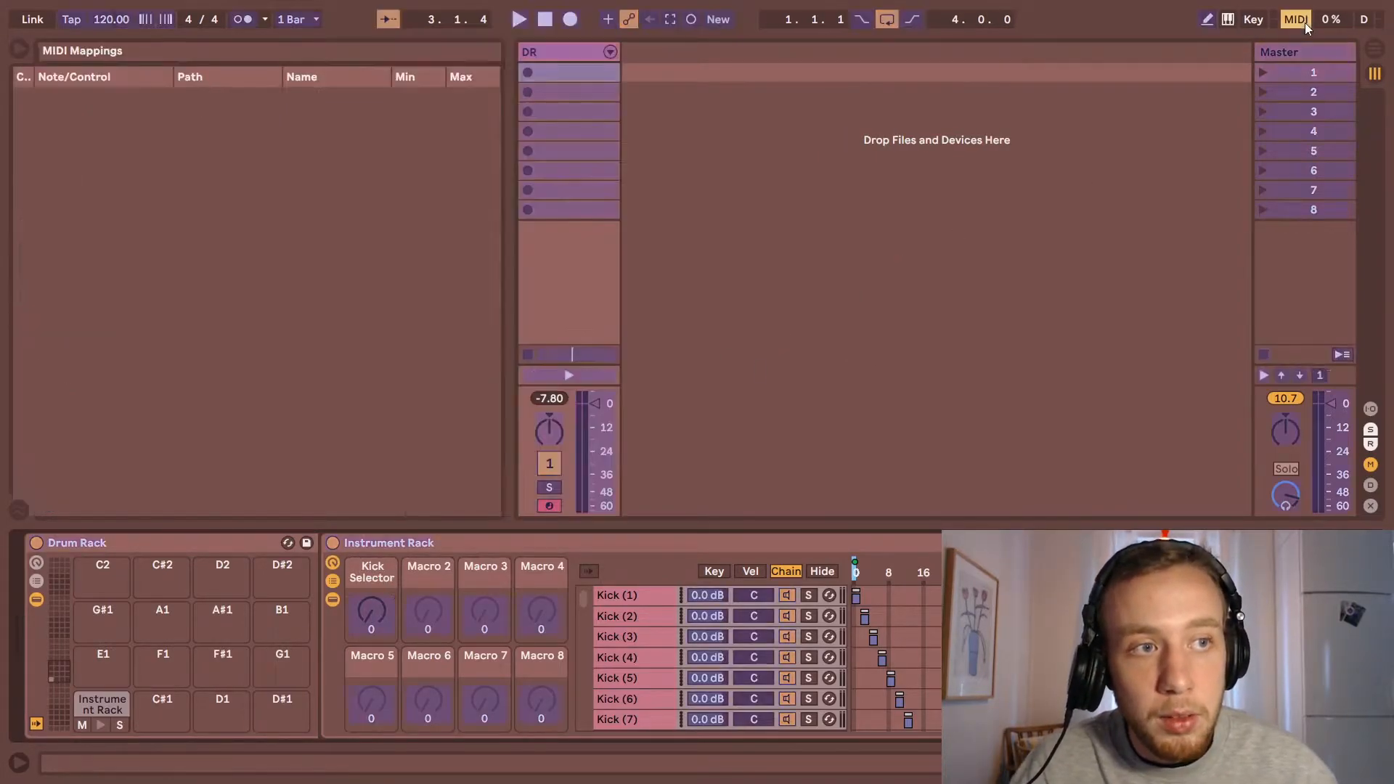
left_click(370, 621)
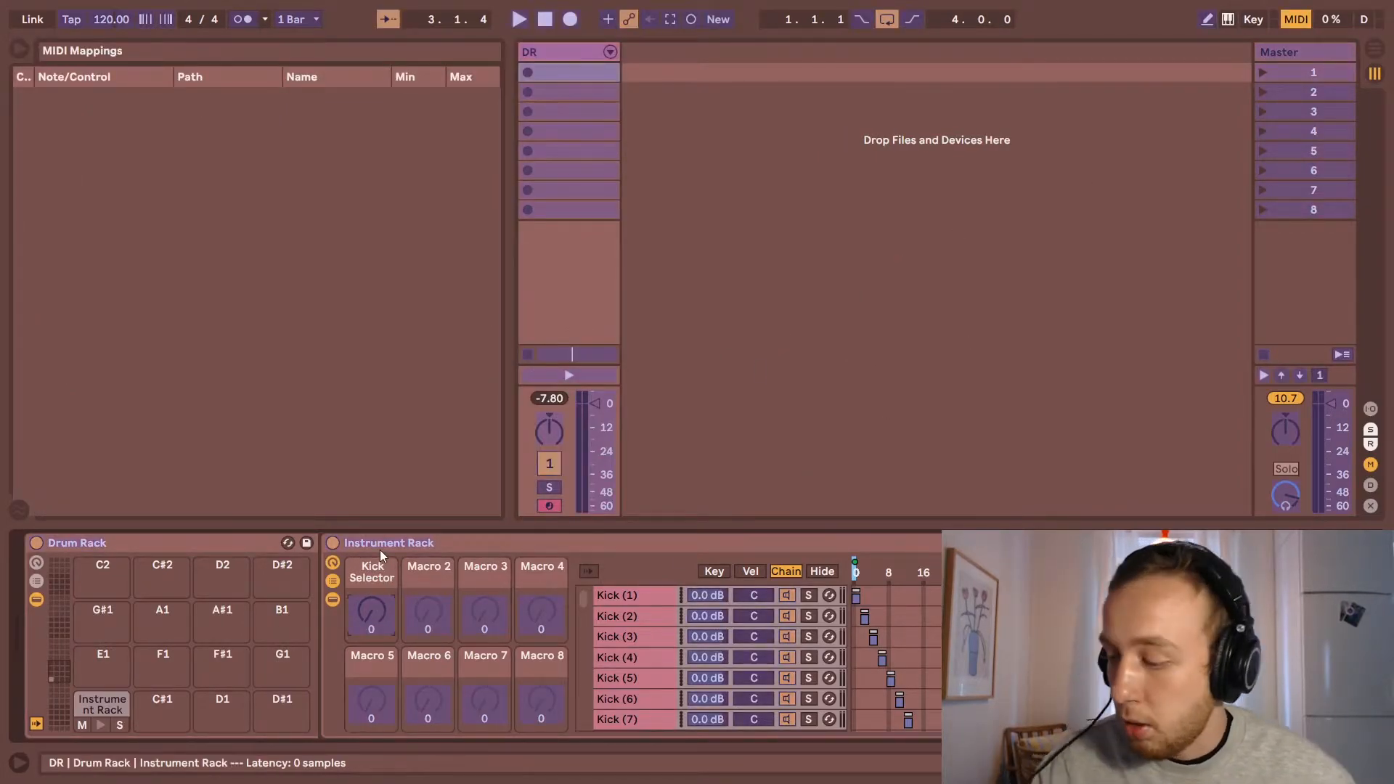
left_click(1291, 20)
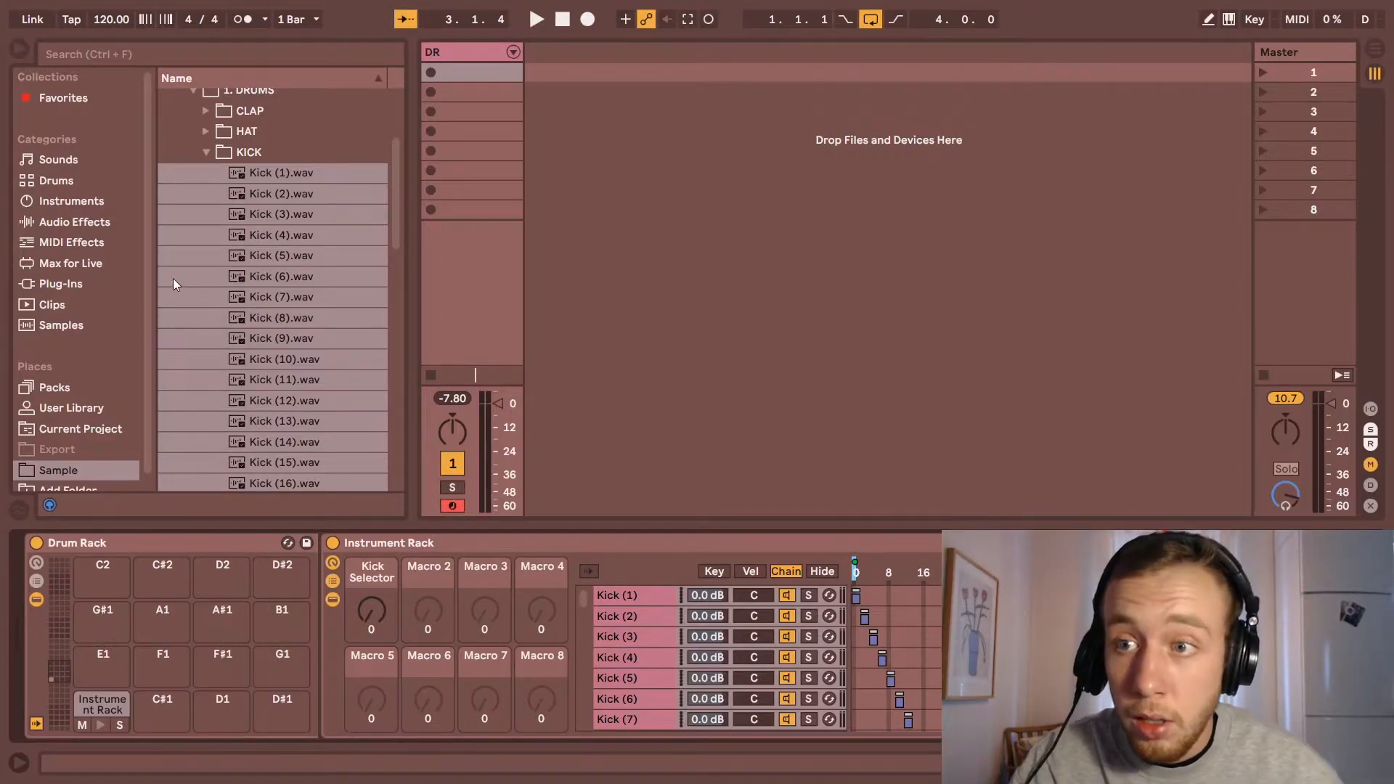
Step: Collapse the KICK folder and search all results for "Instrumen"
left_click(207, 153)
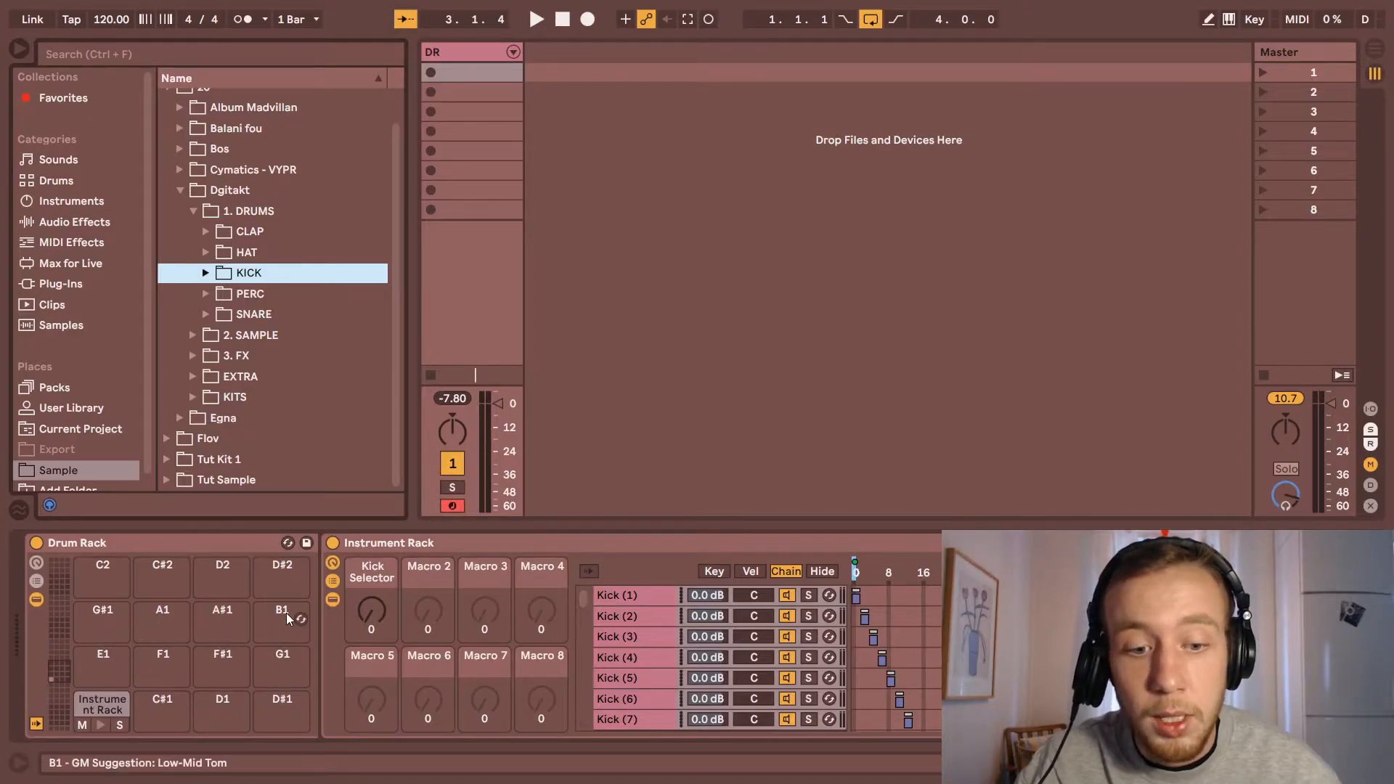
left_click(168, 56)
type("Instrumen")
left_click(72, 334)
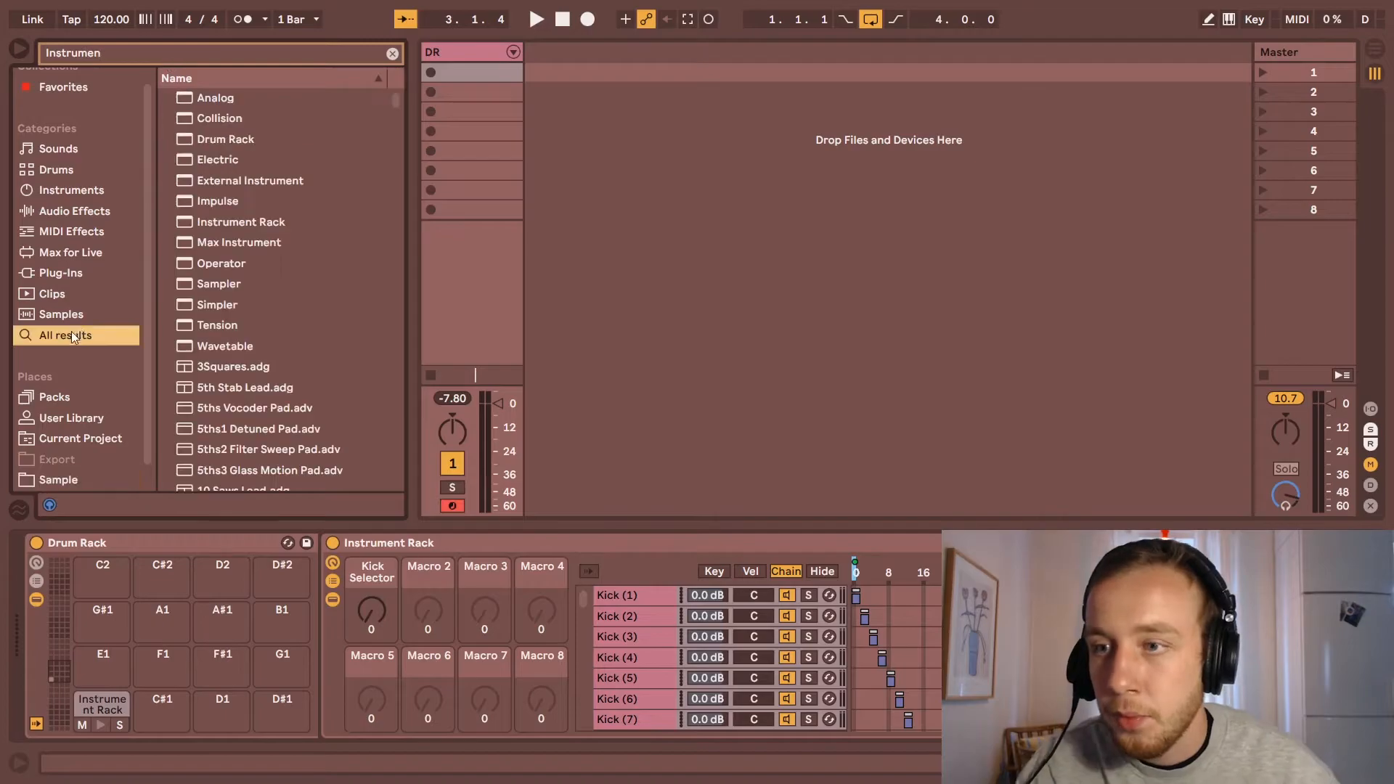
Step: Place Instrument Racks on the Drum Rack's D1, E1, F1, G1, A1 and B1 pads, removing any misplaced ones
left_click_drag(242, 222, 222, 704)
left_click_drag(241, 222, 162, 665)
left_click(163, 704)
key("Delete")
left_click(221, 704)
key("Delete")
left_click(281, 704)
key("Delete")
left_click_drag(241, 222, 222, 704)
left_click_drag(241, 222, 161, 620)
Step: Load all snare samples up to Snare (58).wav into the D1 pad's Instrument Rack
left_click(221, 705)
left_click(392, 54)
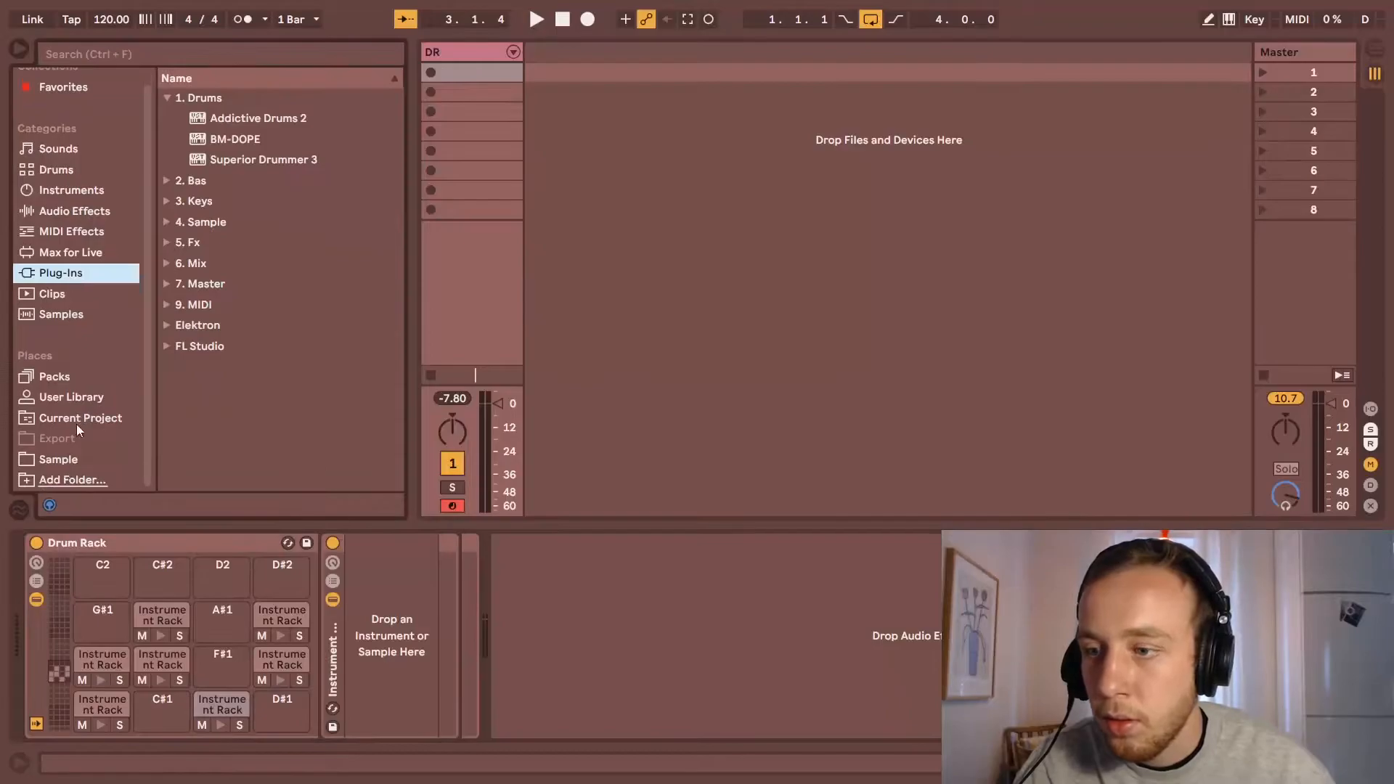
left_click(58, 460)
left_click(283, 250)
left_click(286, 292)
scroll(281, 347, "down", 15)
left_click(287, 338, "shift")
left_click_drag(287, 338, 392, 635)
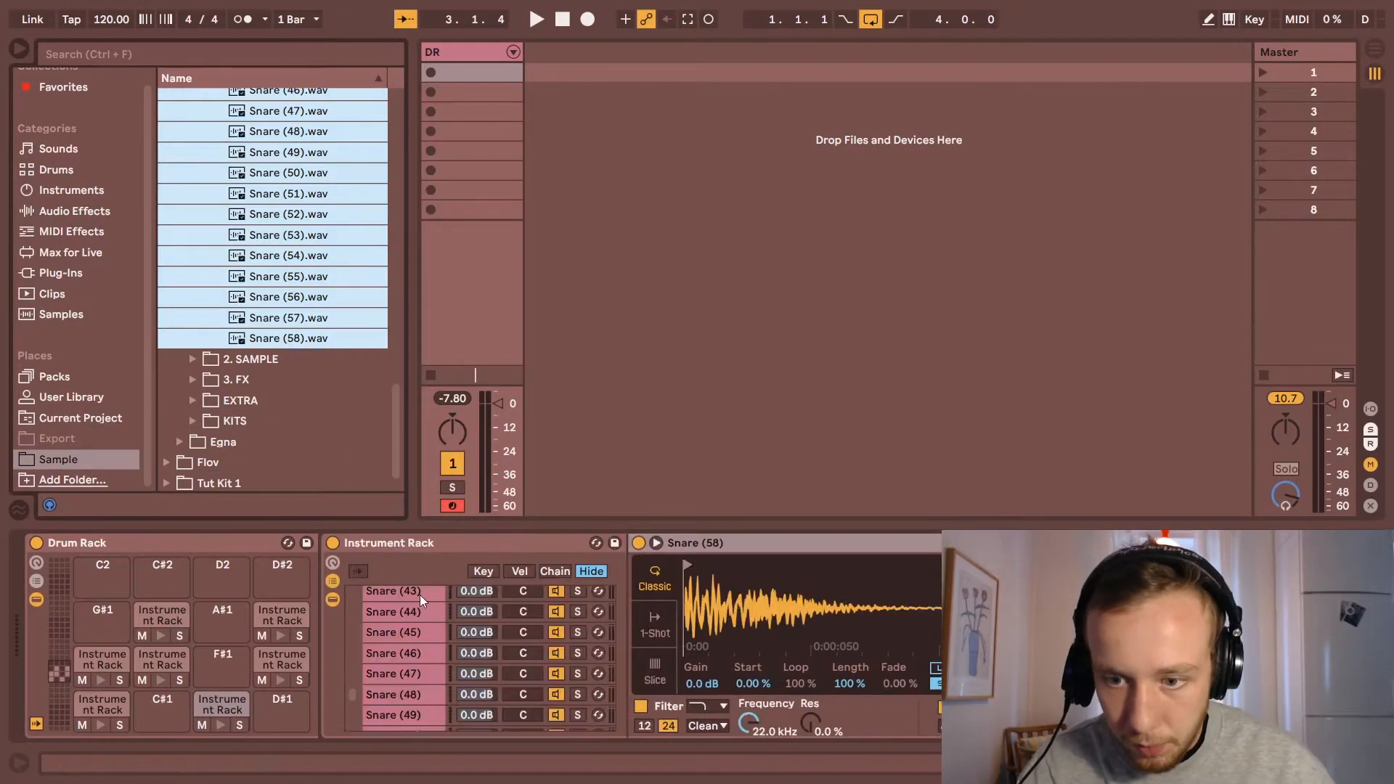
Step: Map the snare rack's chain selector to Macro 1 and assign that macro to a MIDI controller
right_click(624, 570)
left_click(664, 340)
left_click(1293, 21)
left_click(378, 612)
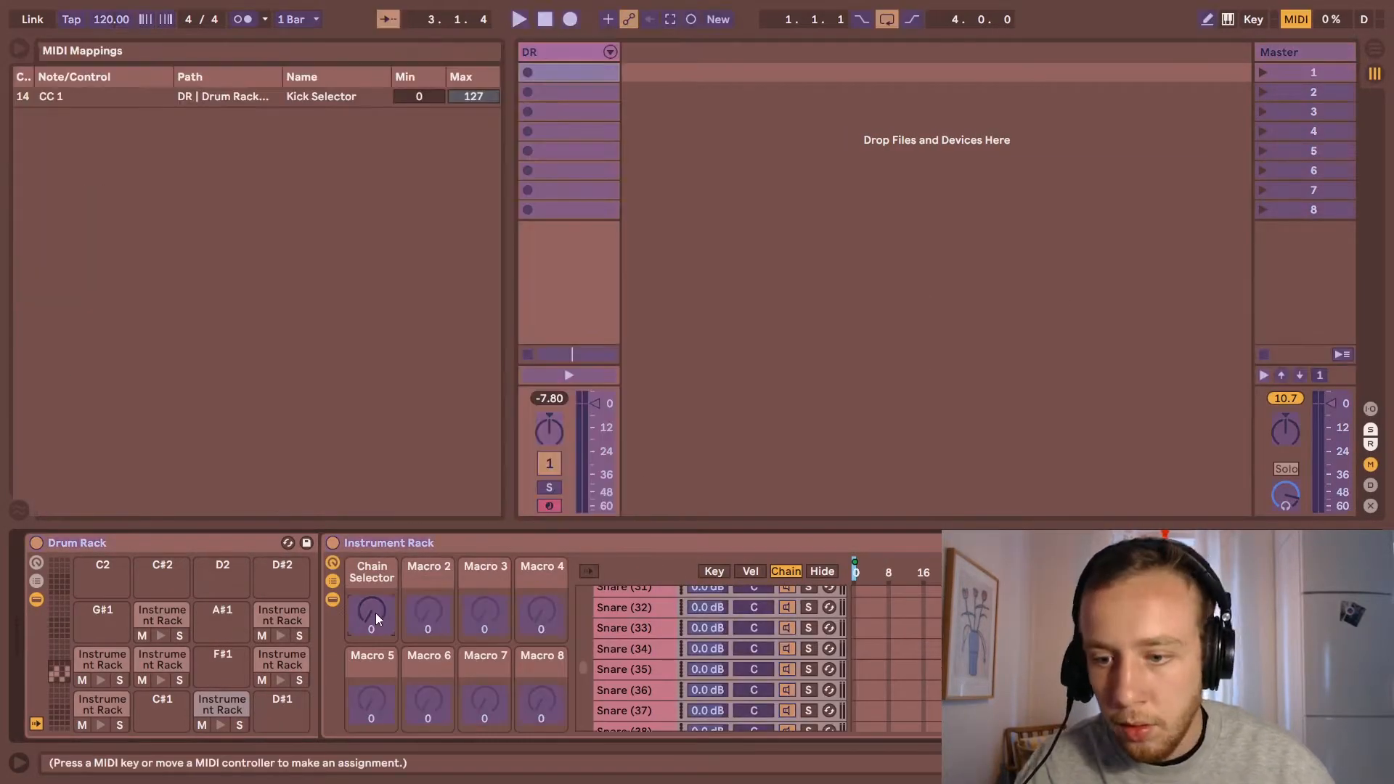
left_click(1295, 20)
Step: Rename the snare rack's Chain Selector macro as Snare Selector and try its knob
right_click(366, 567)
left_click(404, 422)
key("Home")
key("Delete")
key("Delete")
key("Delete")
key("Delete")
key("Delete")
type("Snare")
key("Return")
left_click_drag(371, 611, 371, 544)
Step: Load all closed hat samples from CHat (1).wav to CHat (43).wav into the E1 pad's Instrument Rack
left_click(105, 661)
left_click(302, 214)
key("Left")
key("Left")
left_click(206, 253)
left_click(218, 273)
left_click(294, 294)
scroll(312, 312, "down", 12)
left_click(309, 315, "shift")
left_click_drag(288, 227, 676, 653)
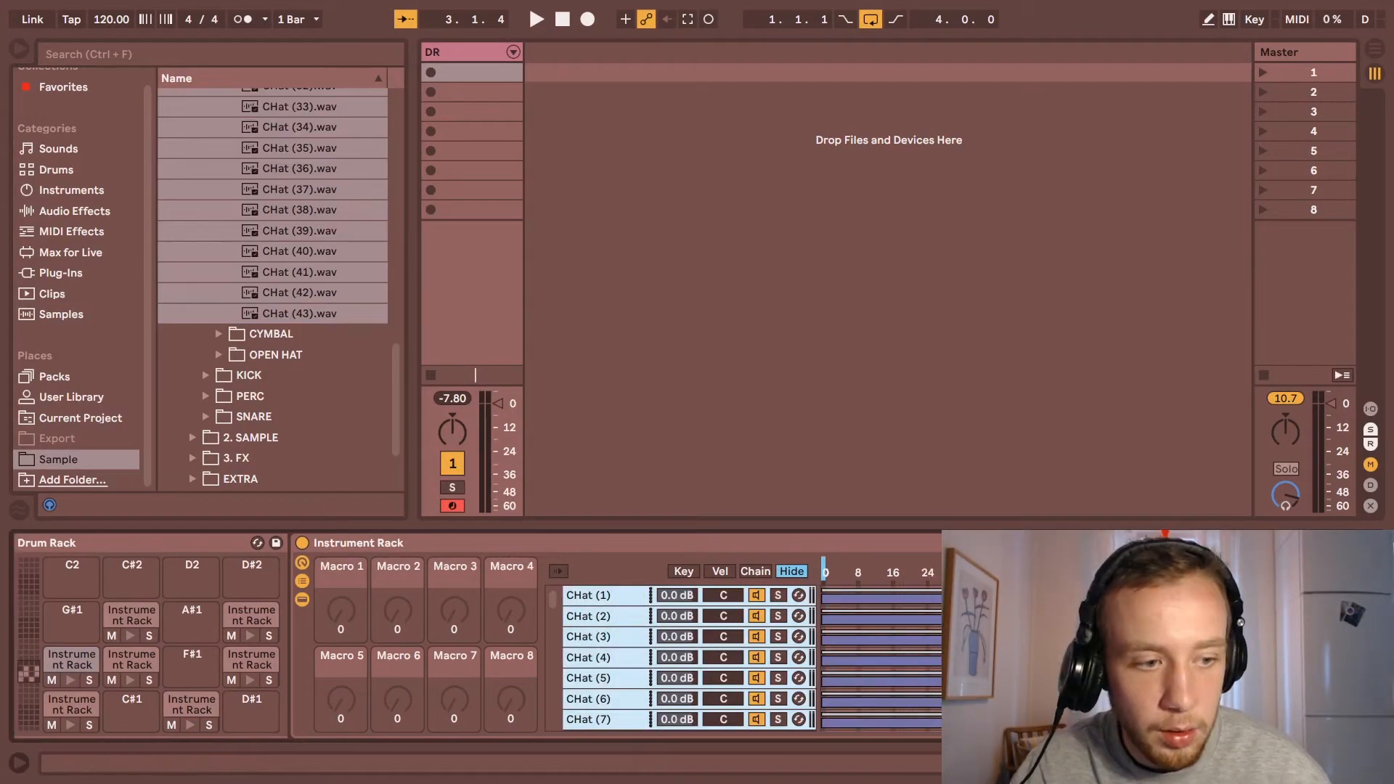
Step: Distribute the closed hat zones equally and map the chain selector to Macro 1, renamed C Hat Selector
right_click(336, 578)
left_click(393, 423)
key("Home")
key("Delete")
key("Delete")
key("Delete")
key("Delete")
key("Delete")
type("C Hat")
key("Return")
Step: Assign the C Hat Selector macro to a MIDI controller
key("ctrl+m")
left_click(360, 576)
key("ctrl+m")
Step: Load all samples from the OPEN HAT folder, OHat (1).wav to OHat (15).wav, into the F1 pad's Instrument Rack
left_click(300, 251)
key("Left")
key("Left")
left_click(219, 252)
scroll(312, 254, "down", 4)
left_click(316, 241)
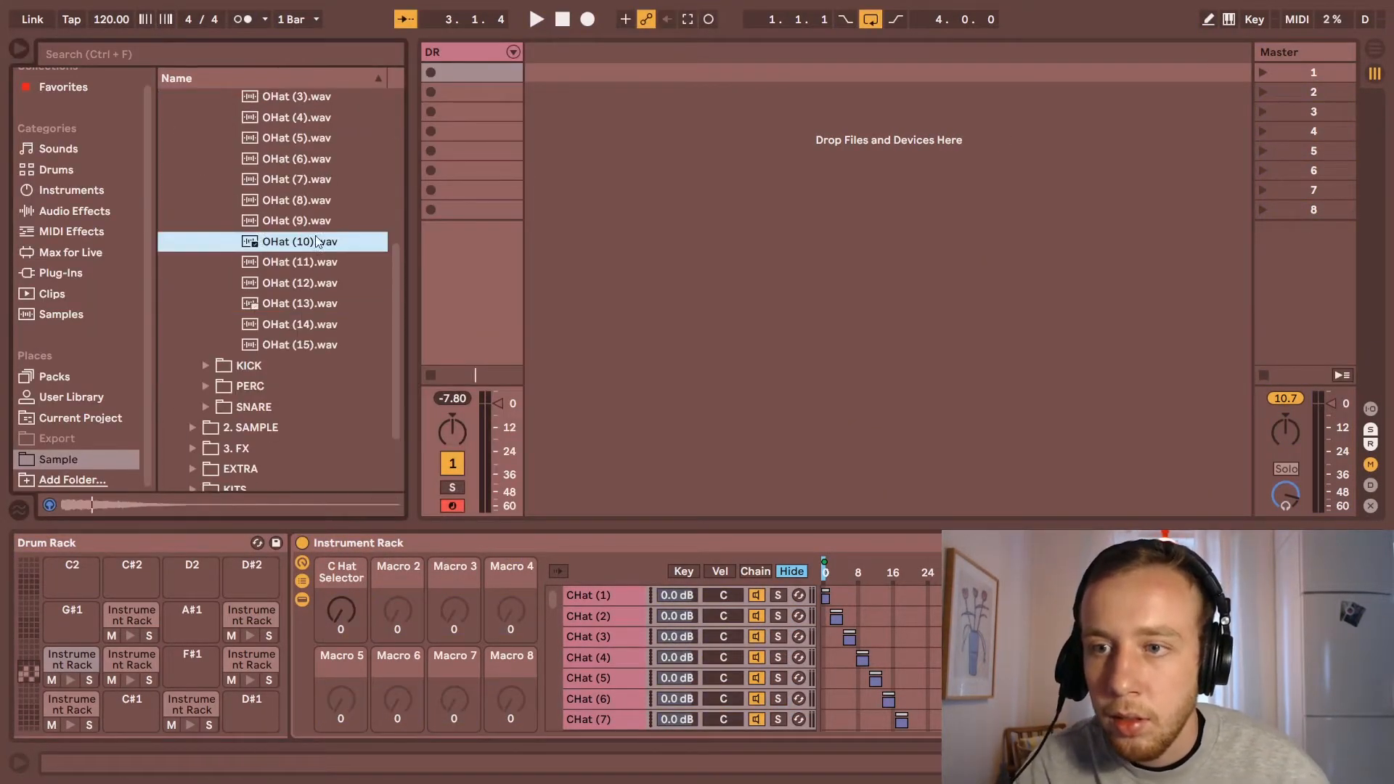
key("ctrl+a")
left_click(130, 660)
left_click_drag(249, 364, 621, 637)
Step: Distribute the zones of all open hat chains equally across the full range and map the chain selector to Macro 1
key("ctrl+a")
left_click_drag(825, 617, 1376, 617)
right_click(1350, 621)
left_click(1292, 566)
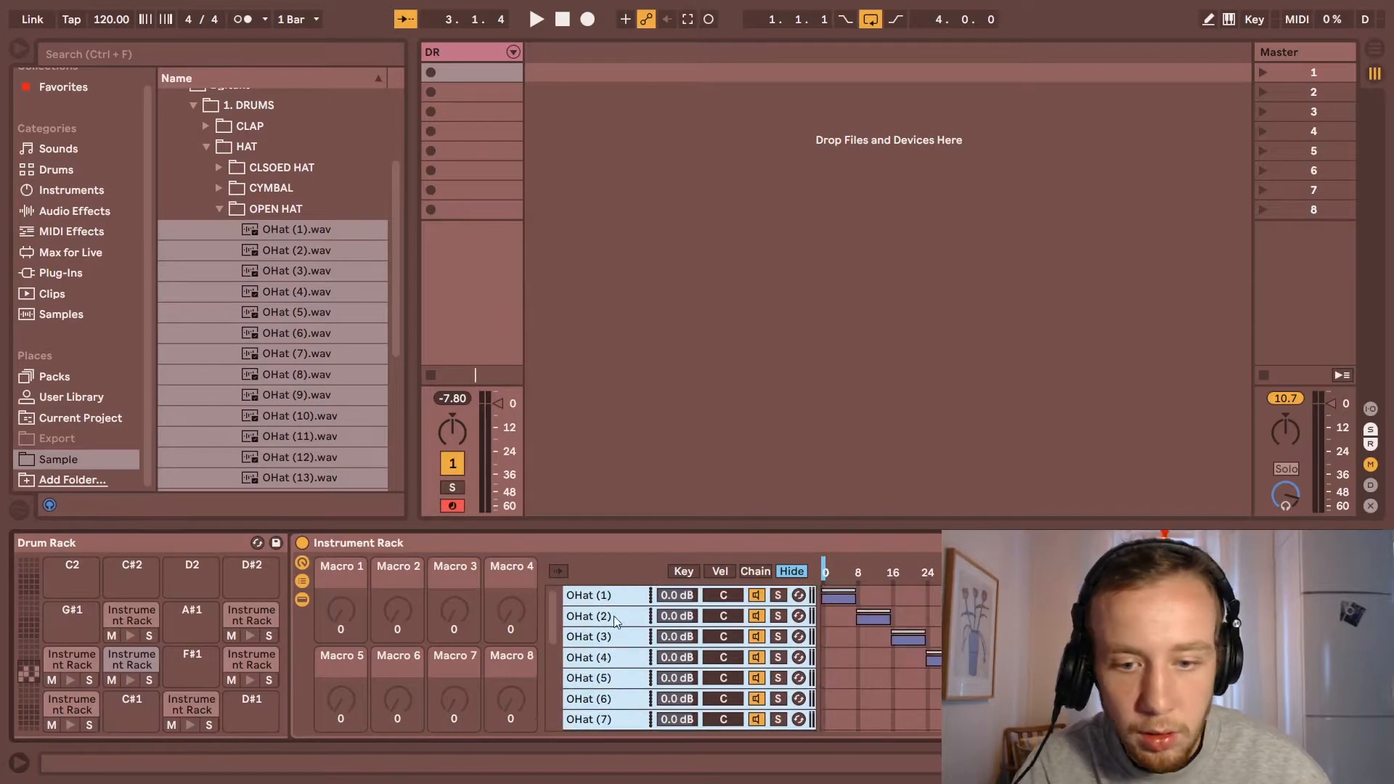
right_click(825, 564)
left_click(871, 476)
Step: Rename the open hat rack's Chain Selector macro as O Hat Selector and assign it to a MIDI controller
right_click(344, 562)
left_click(397, 423)
key("Home")
key("Delete")
key("Delete")
key("Delete")
key("Delete")
key("Delete")
type("O Hat")
key("Return")
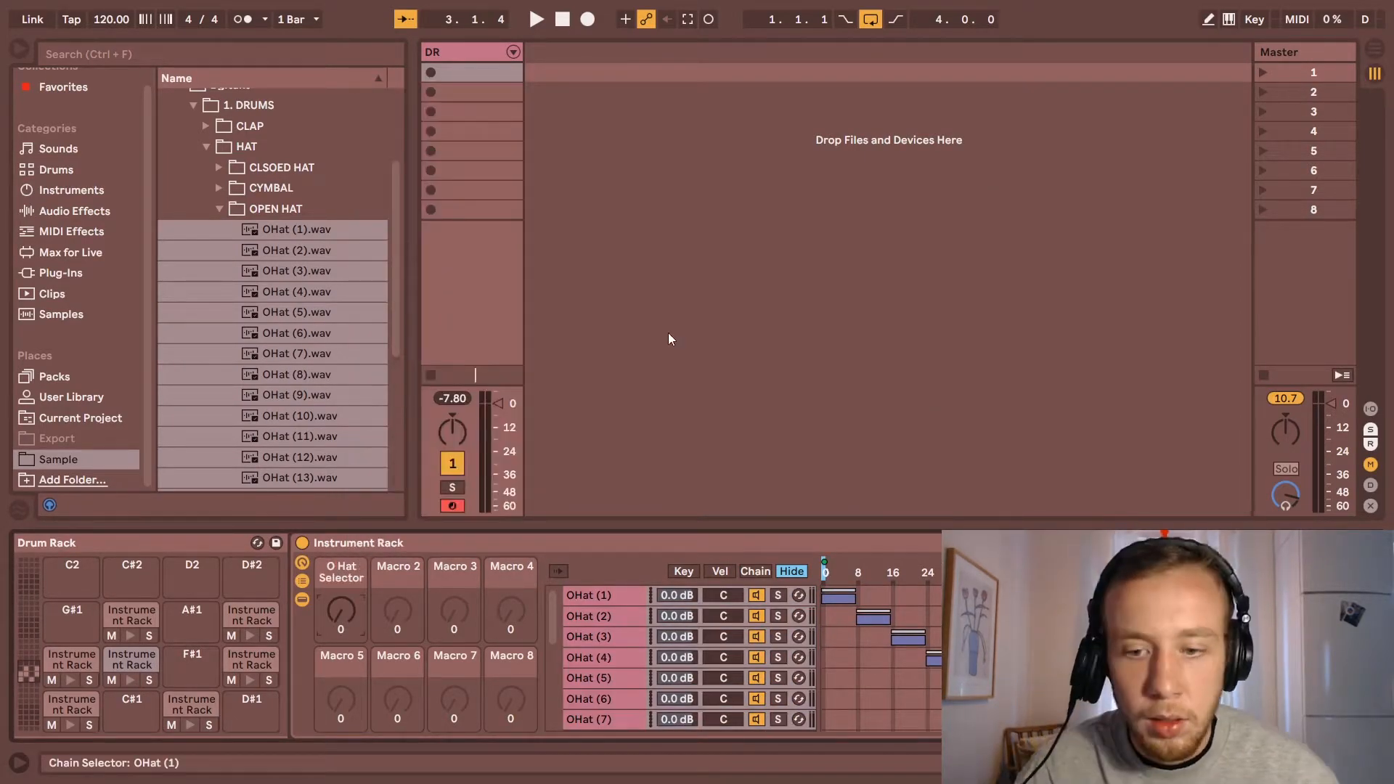
key("ctrl+m")
left_click(1296, 20)
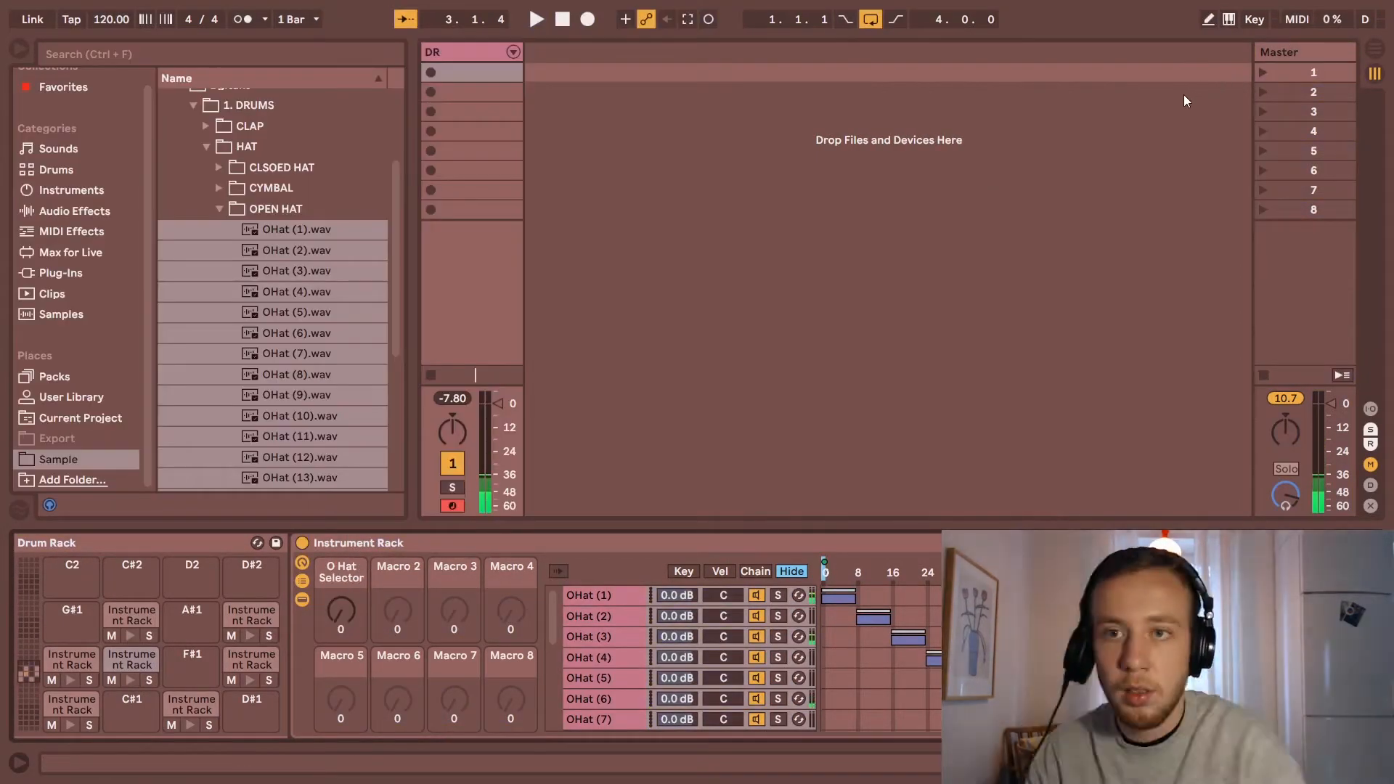
Step: Load all clap samples from Clap (1).wav to Clap (46).wav into the G1 pad's Instrument Rack
left_click(219, 209)
left_click(205, 191)
left_click(262, 659)
left_click(206, 231)
left_click(284, 253)
scroll(305, 407, "down", 12)
left_click(293, 291, "shift")
left_click_drag(294, 290, 635, 615)
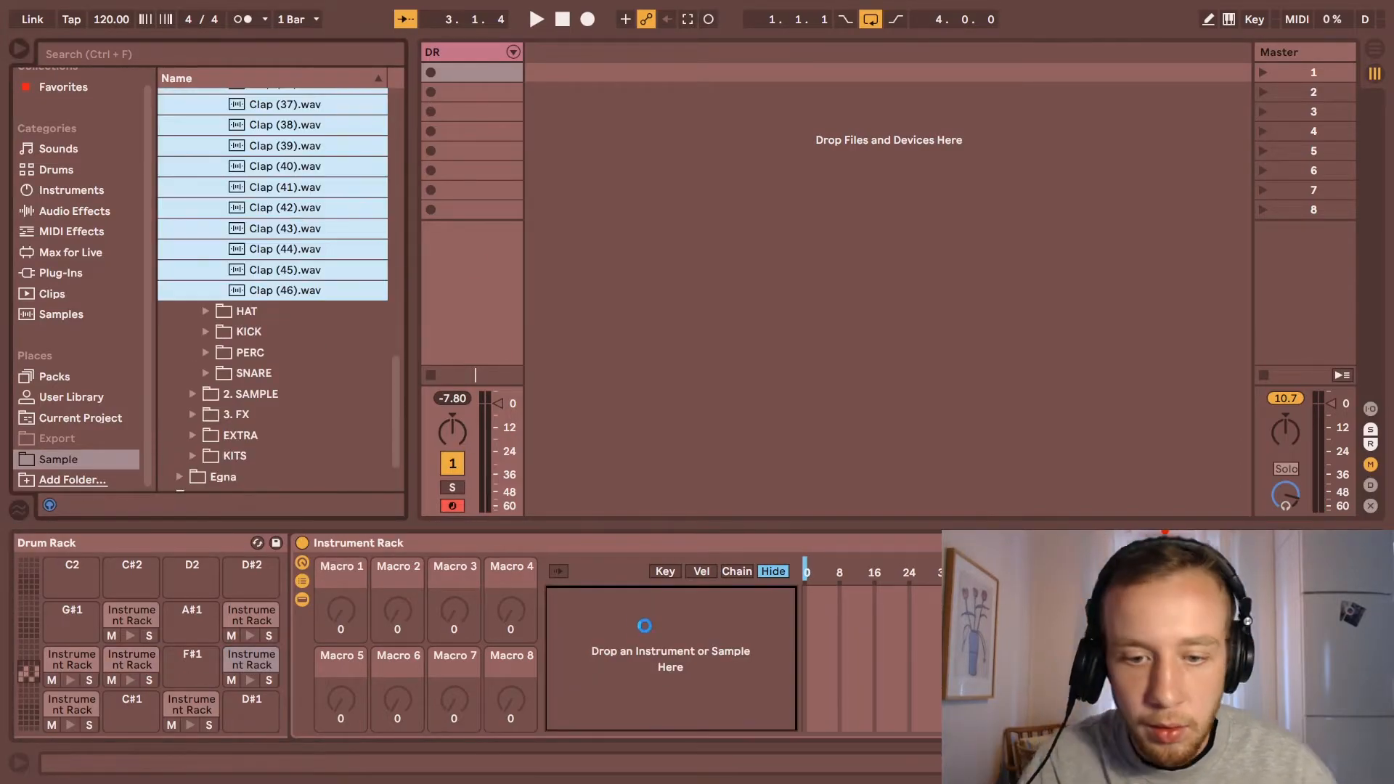
Step: Distribute the zones of all clap chains equally across the full range and map the chain selector to Macro 1
key("ctrl+a")
left_click_drag(826, 617, 1376, 617)
right_click(1351, 621)
right_click(904, 580)
left_click(951, 436)
Step: Rename the clap rack's Chain Selector macro as Clap Selector and assign it to a MIDI controller
right_click(349, 564)
left_click(393, 422)
type("Snare Selector")
key("Return")
left_click(1296, 20)
left_click(341, 609)
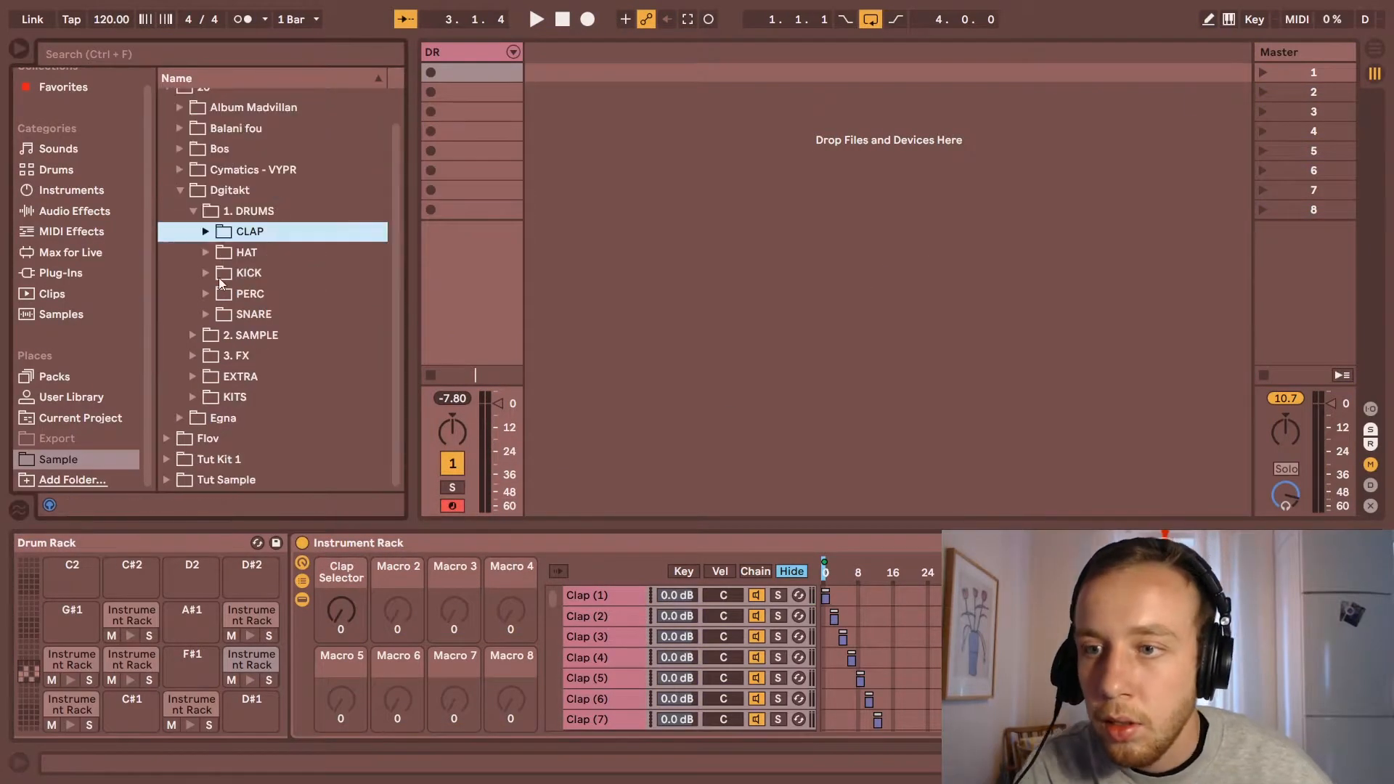
Step: Load the rim, shaker, snap and triangle samples from the PERC folder into the A1 pad's Instrument Rack and extend their zones
left_click(131, 615)
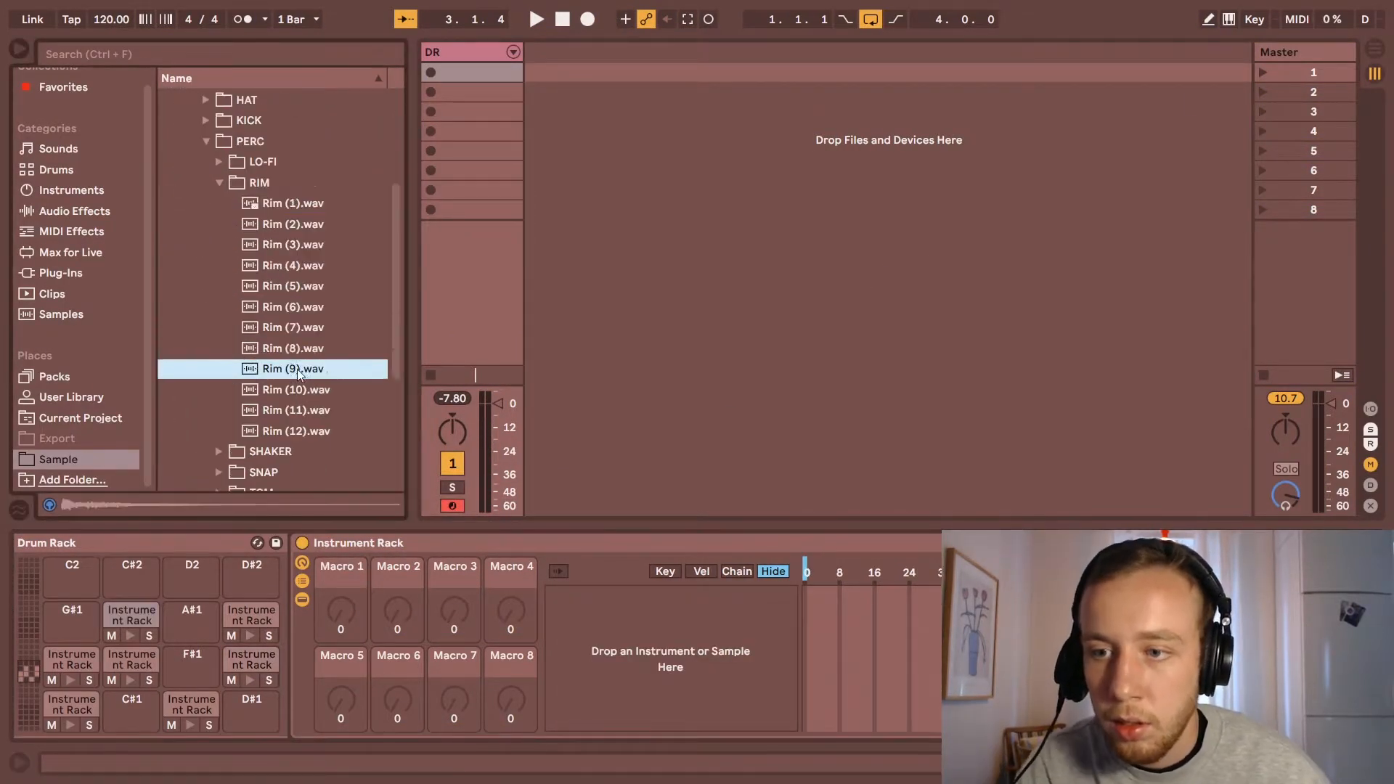
left_click(275, 195, "shift")
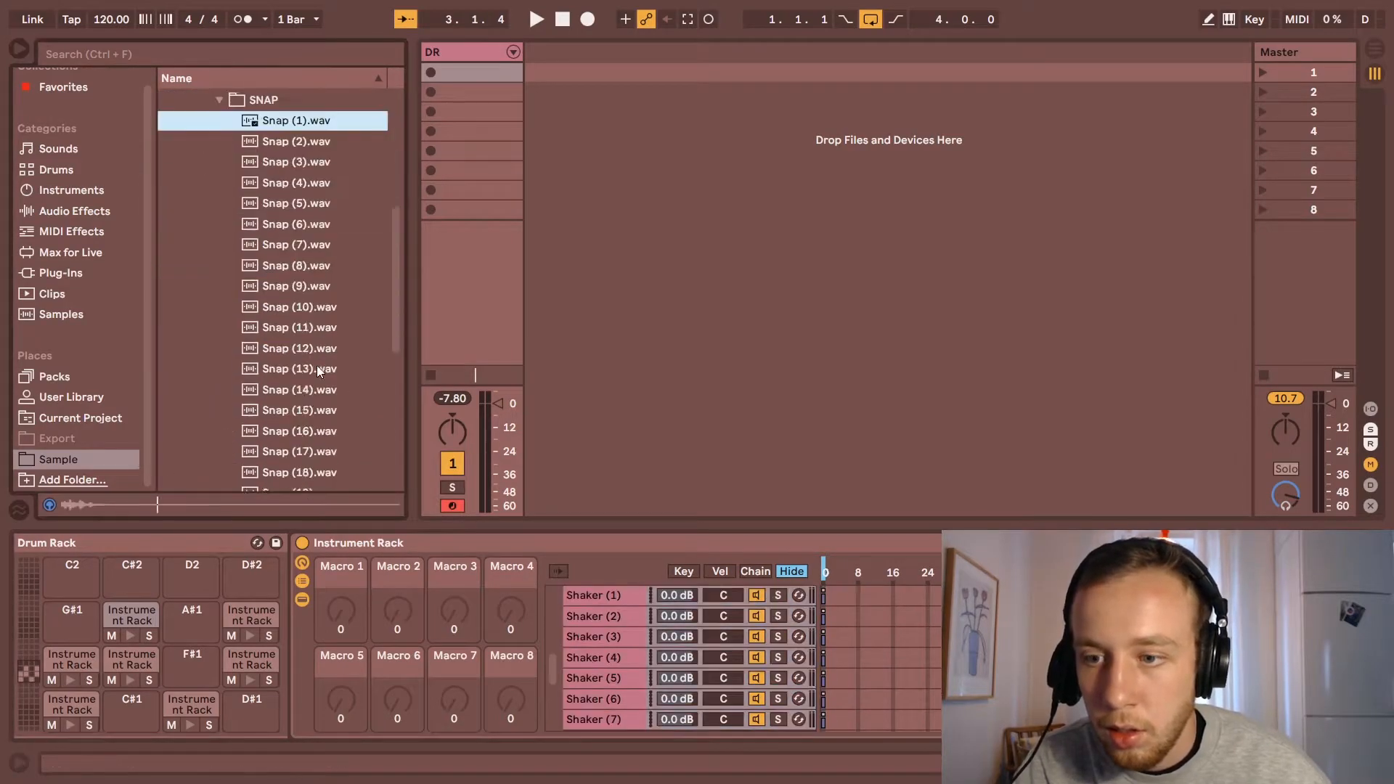
left_click(271, 356, "shift")
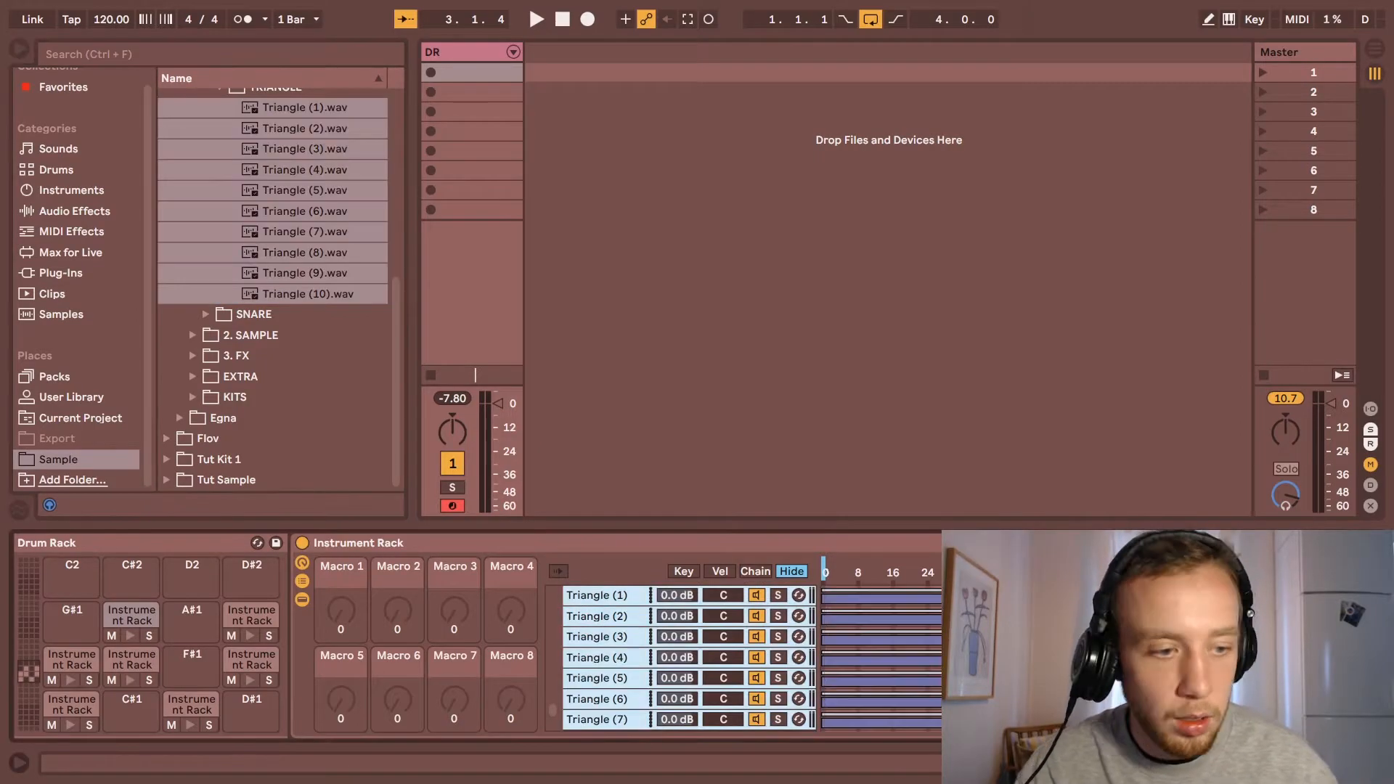
Step: Map the percussion rack's chain selector to Macro 1 and rename the macro as Perc Selector
right_click(341, 571)
left_click(388, 420)
type("Pe")
type("rc Selector")
key("Return")
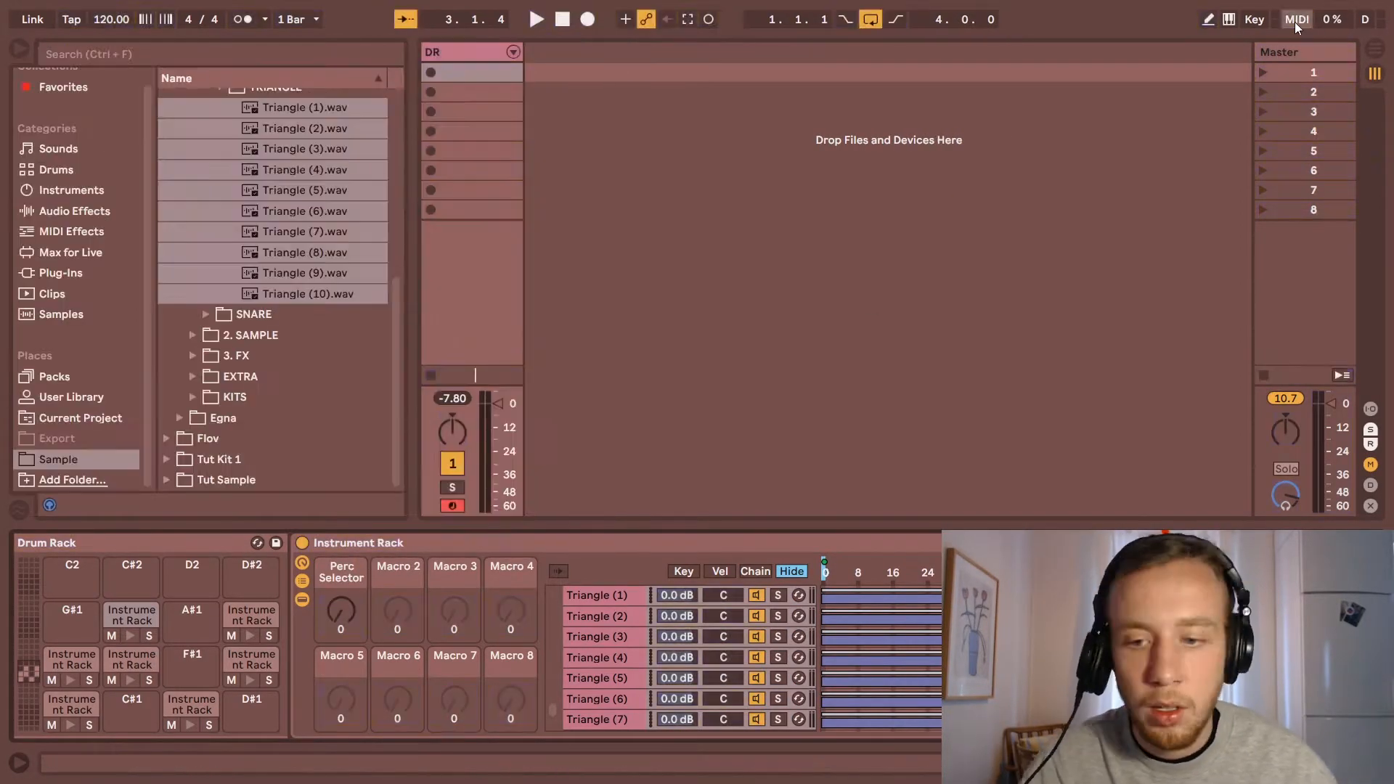
Step: Load all the Perc Lo-Fi samples from the LO-FI folder into the B1 pad's Instrument Rack and distribute their chain zones equally
scroll(913, 632, "up", 5)
scroll(913, 632, "up", 6)
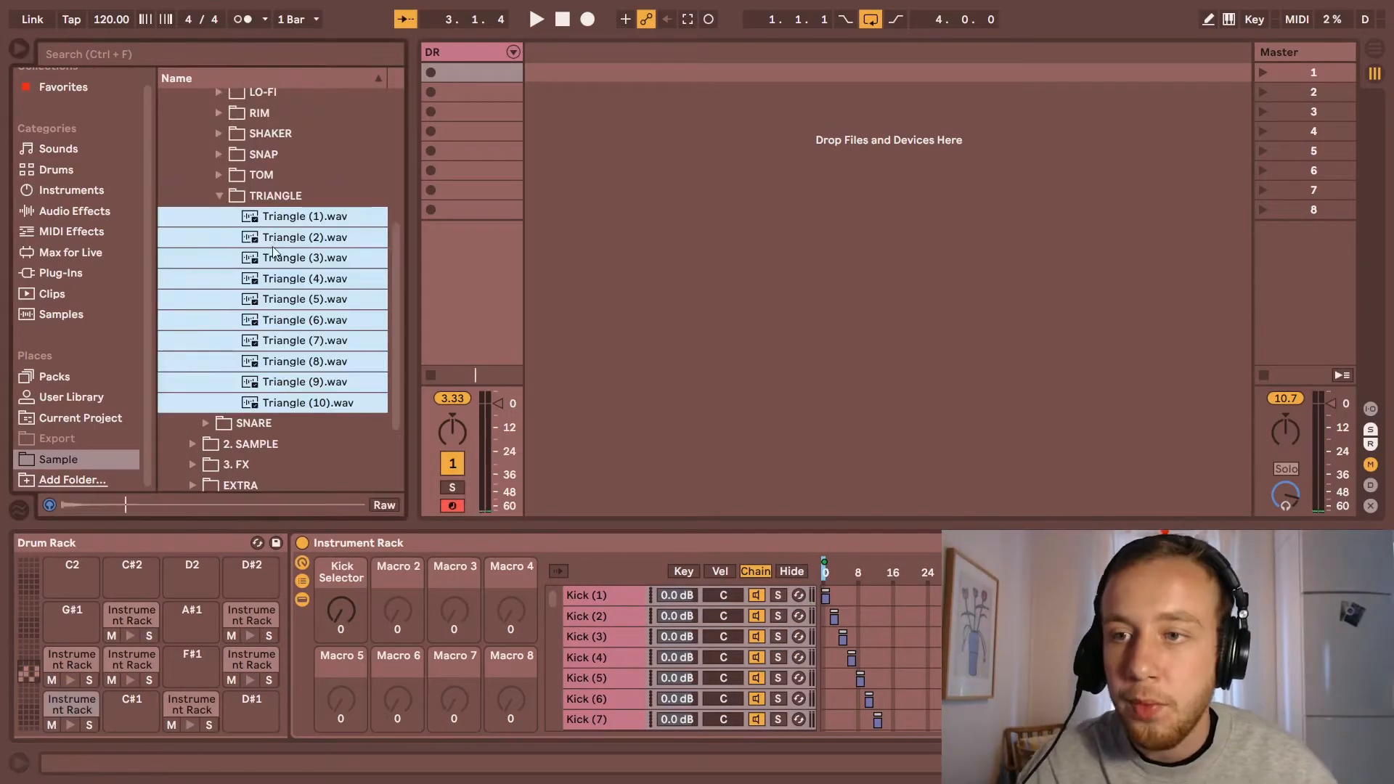
left_click(219, 195)
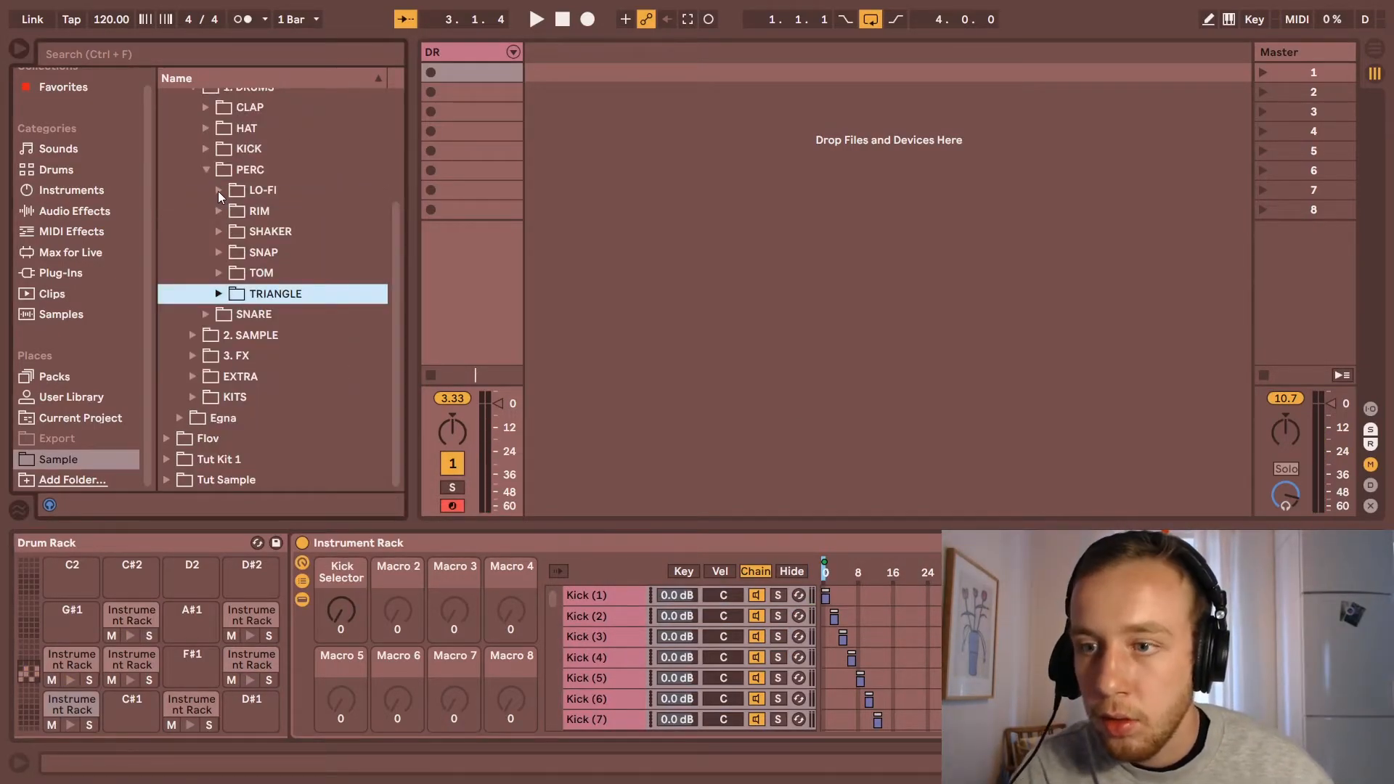
left_click(219, 190)
scroll(319, 320, "down", 3)
left_click(323, 324)
left_click(309, 124)
scroll(320, 290, "down", 18)
left_click(331, 332, "shift")
left_click(251, 615)
left_click_drag(319, 311, 733, 652)
Step: Rename the lo-fi rack's first macro as Lo-Fi Selector and MIDI-map it to channel 14, CC 7
right_click(341, 602)
left_click(395, 416)
type("Lo-Fi")
key("Return")
key("ctrl+m")
left_click(341, 612)
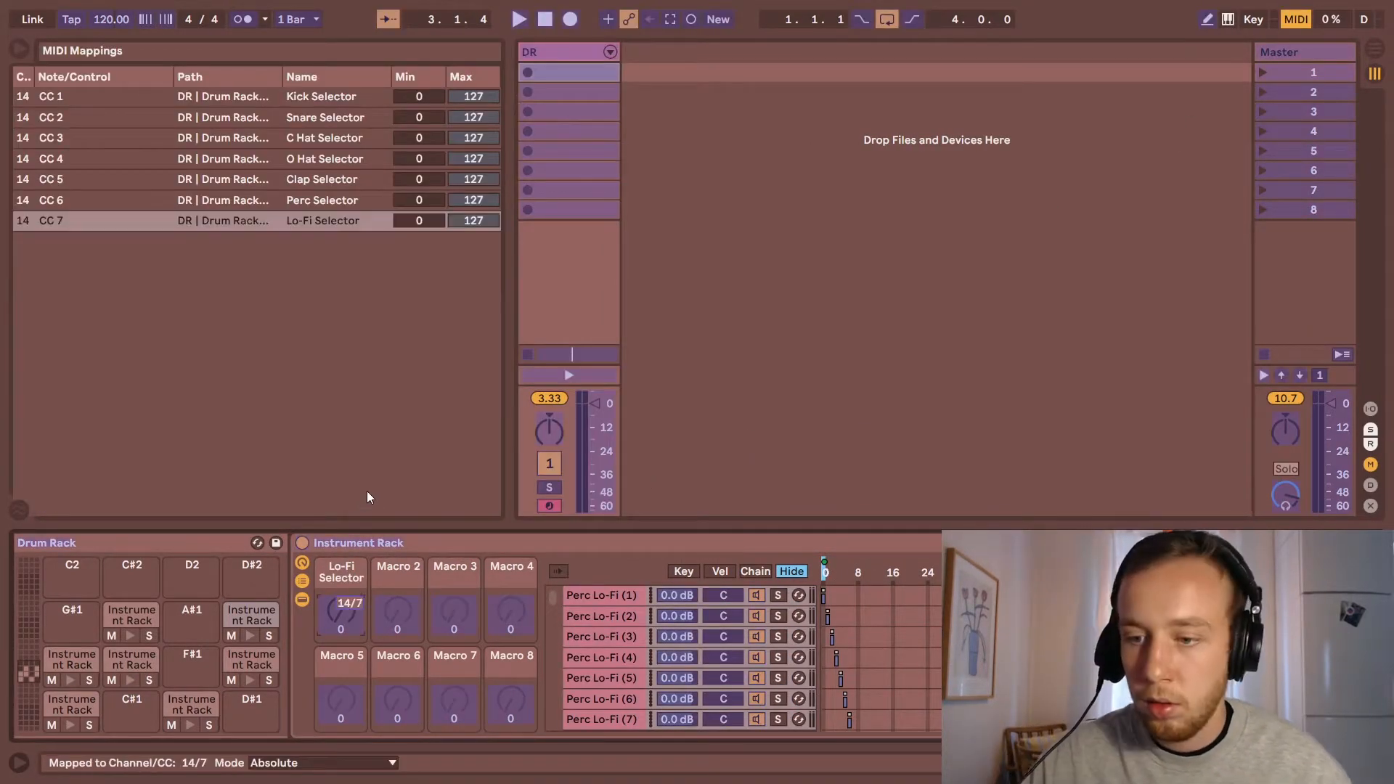
left_click(1296, 21)
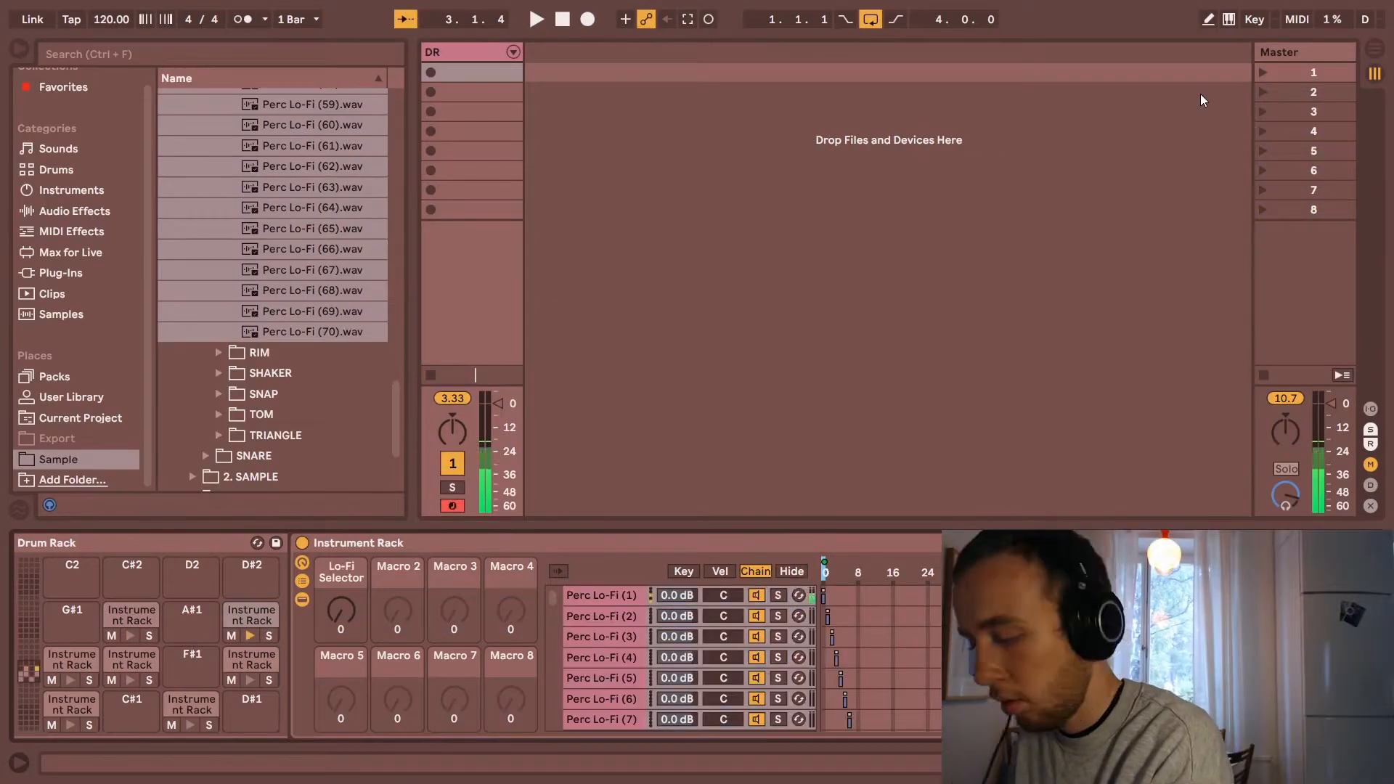
Step: Collapse the LO-FI sample folder in the browser
left_click(314, 211)
key("Left")
left_click(598, 75)
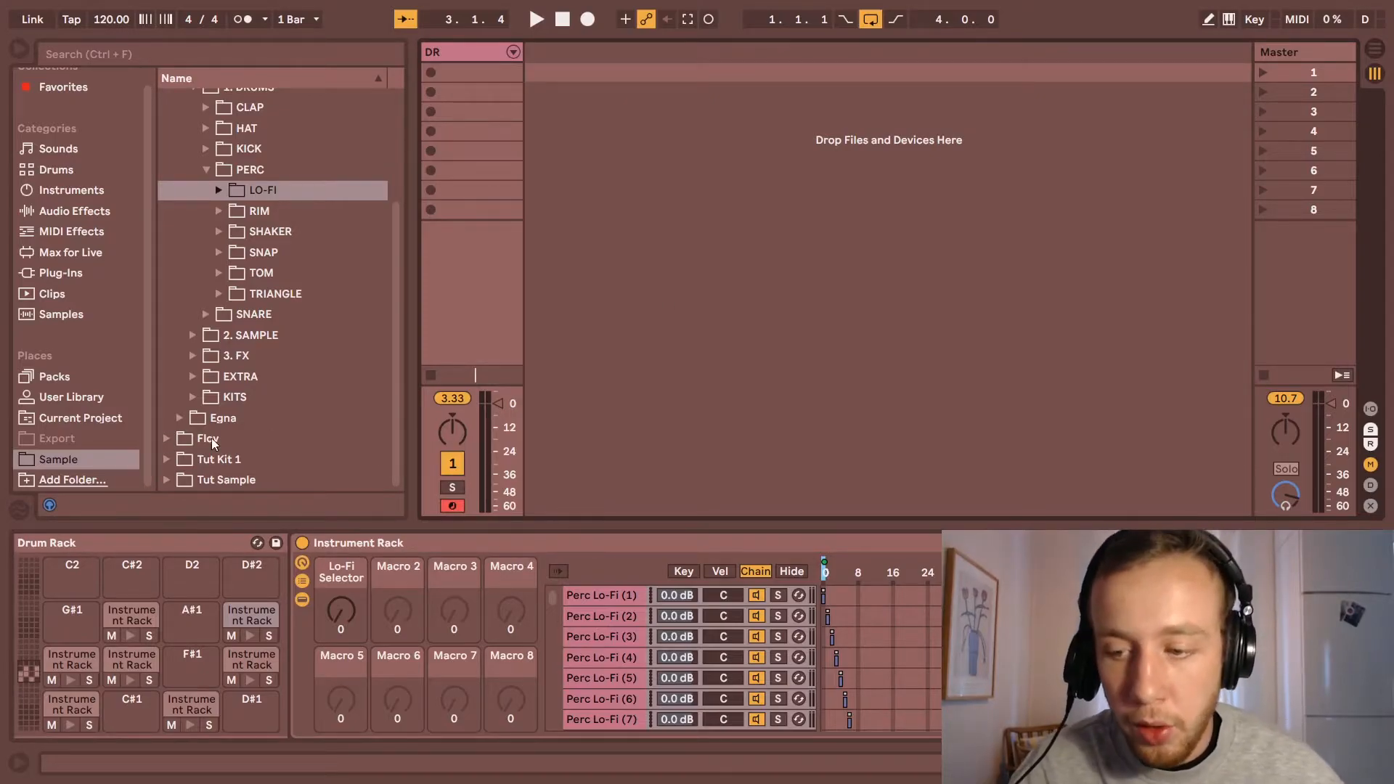
Step: Rename the Drum Rack pads C1, D1, E1 and F1 as Kick, Snare, C Hat and O Hat
right_click(71, 710)
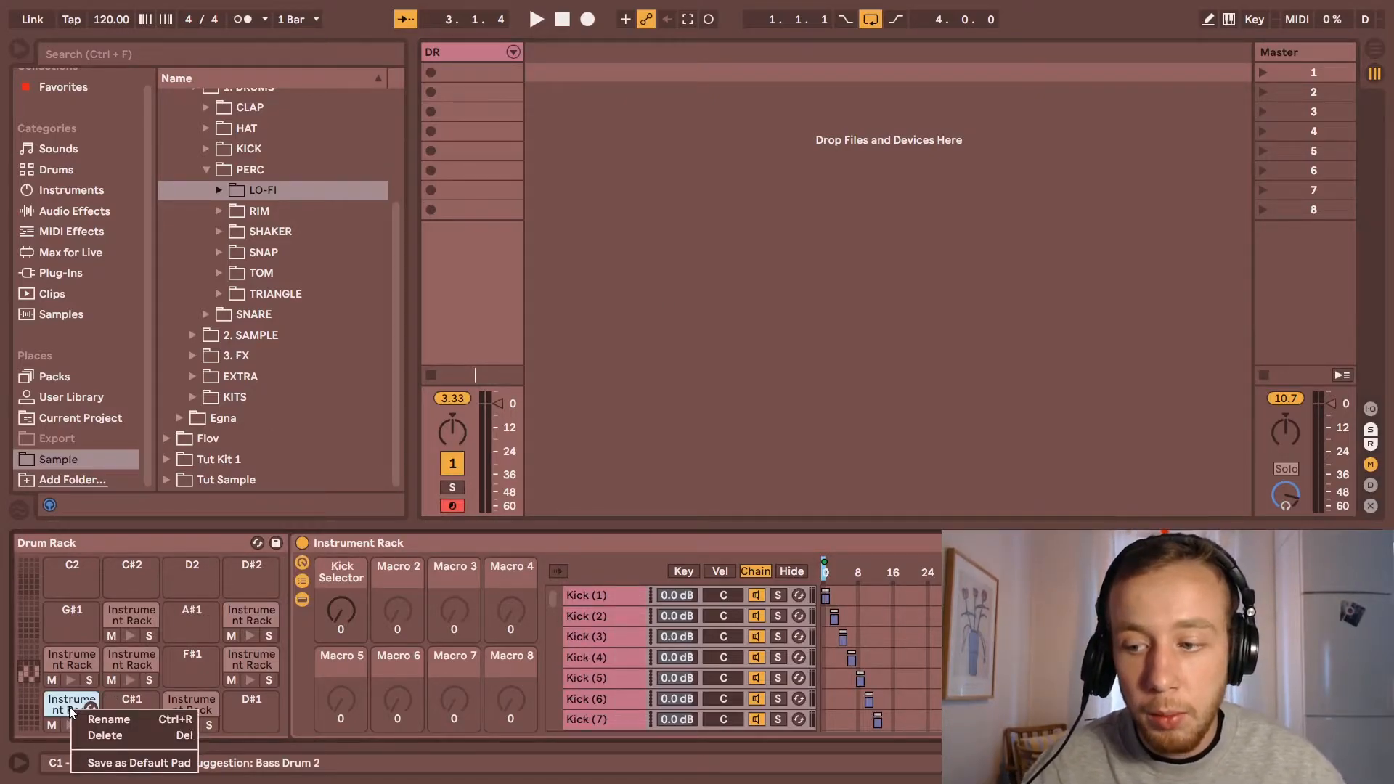
left_click(129, 720)
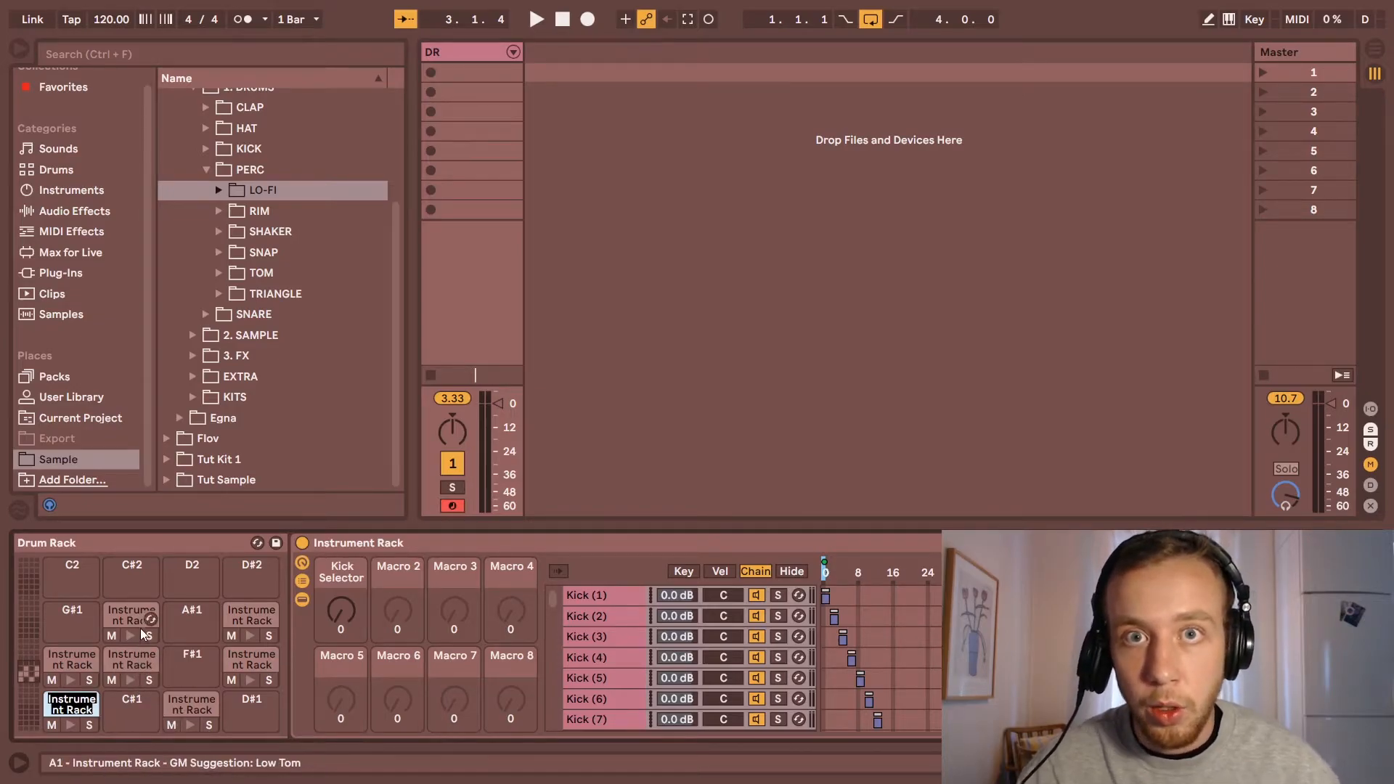
type("Kick")
key("Return")
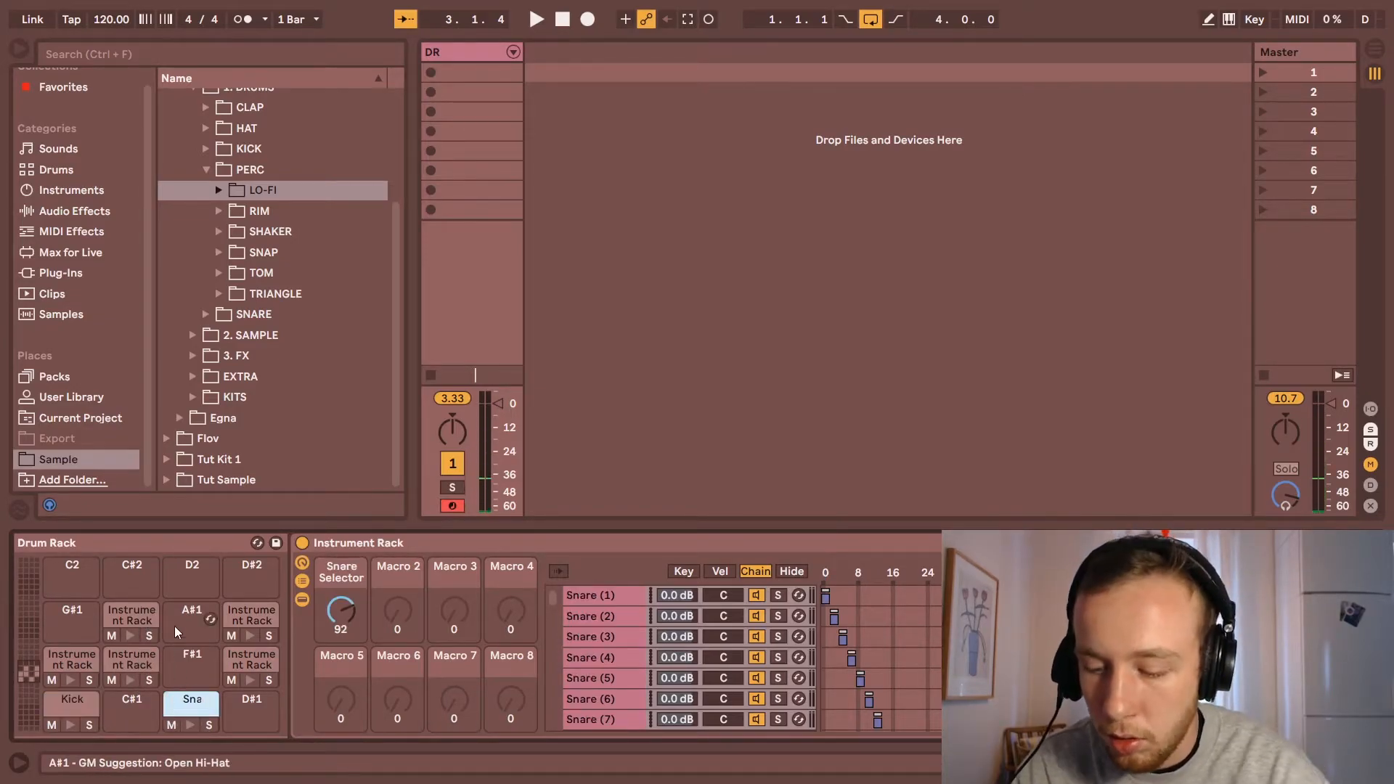
left_click(70, 680)
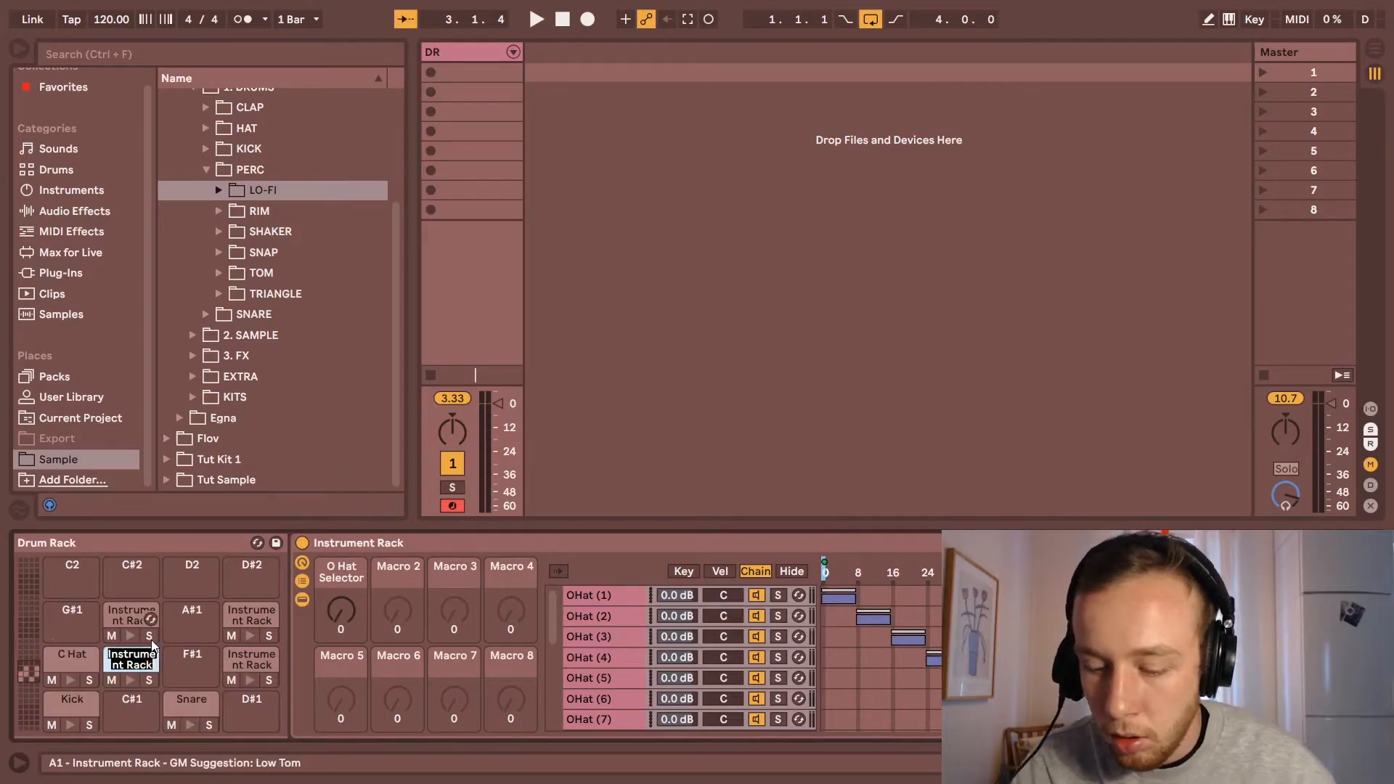
type("O Hat")
Step: Rename the G1, A1 and B1 pads as Clap, Perc and Lo-Fi
right_click(251, 660)
left_click(268, 677)
type("Clap")
right_click(135, 623)
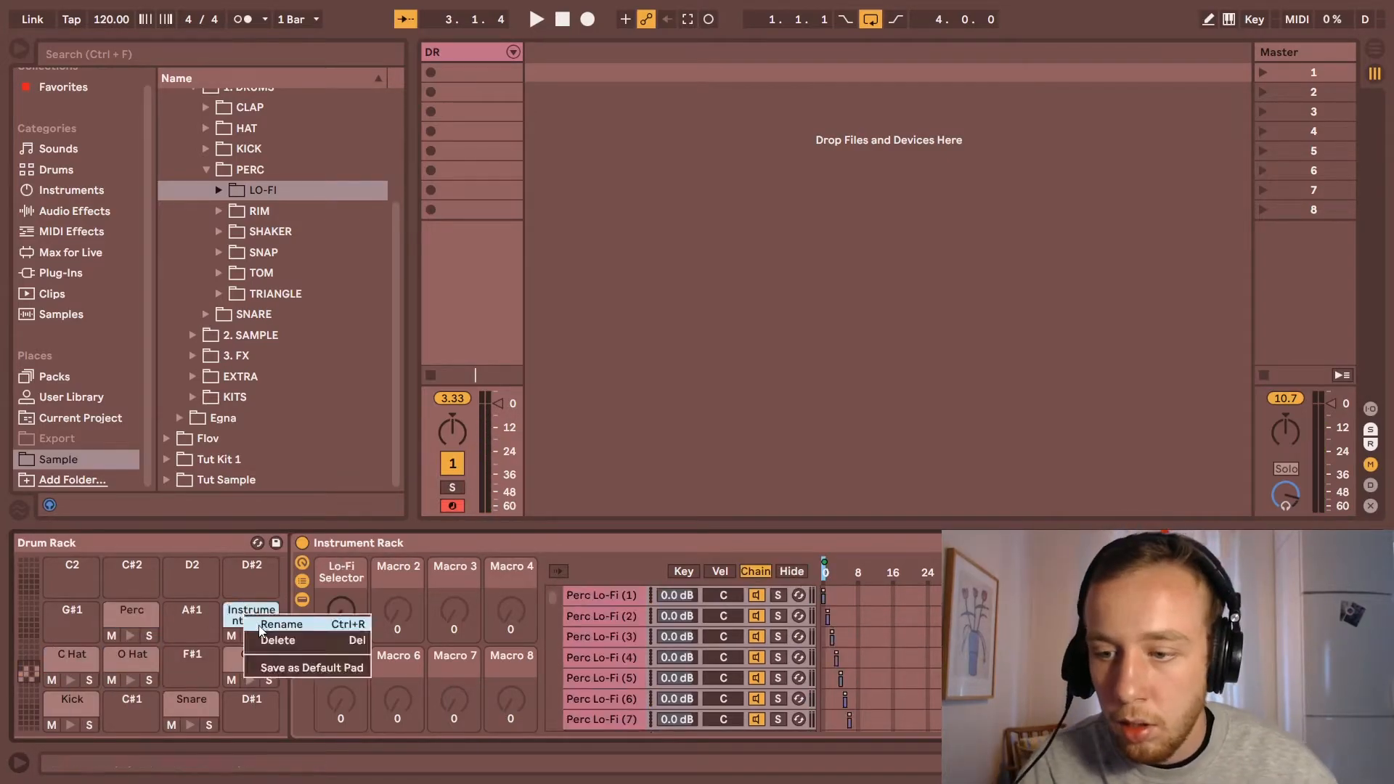
left_click(259, 627)
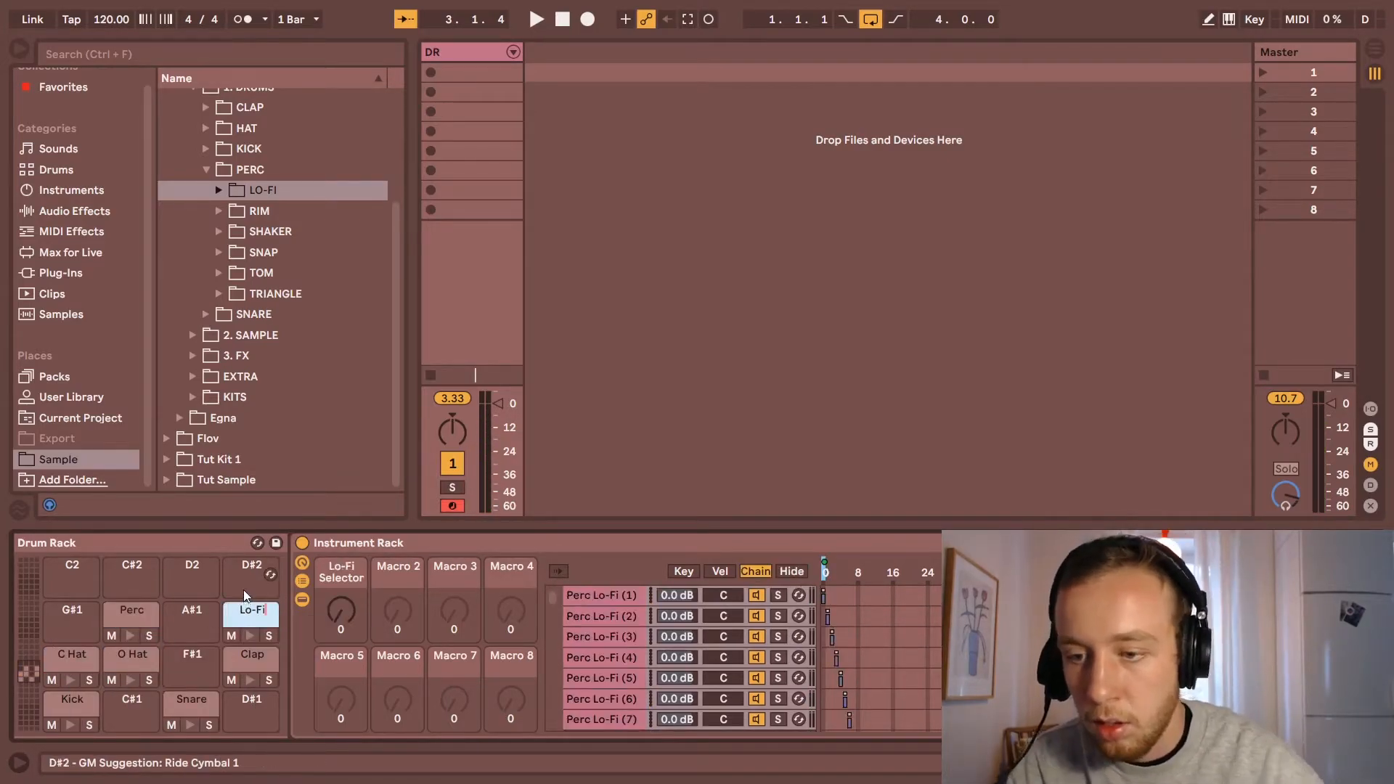
key("Return")
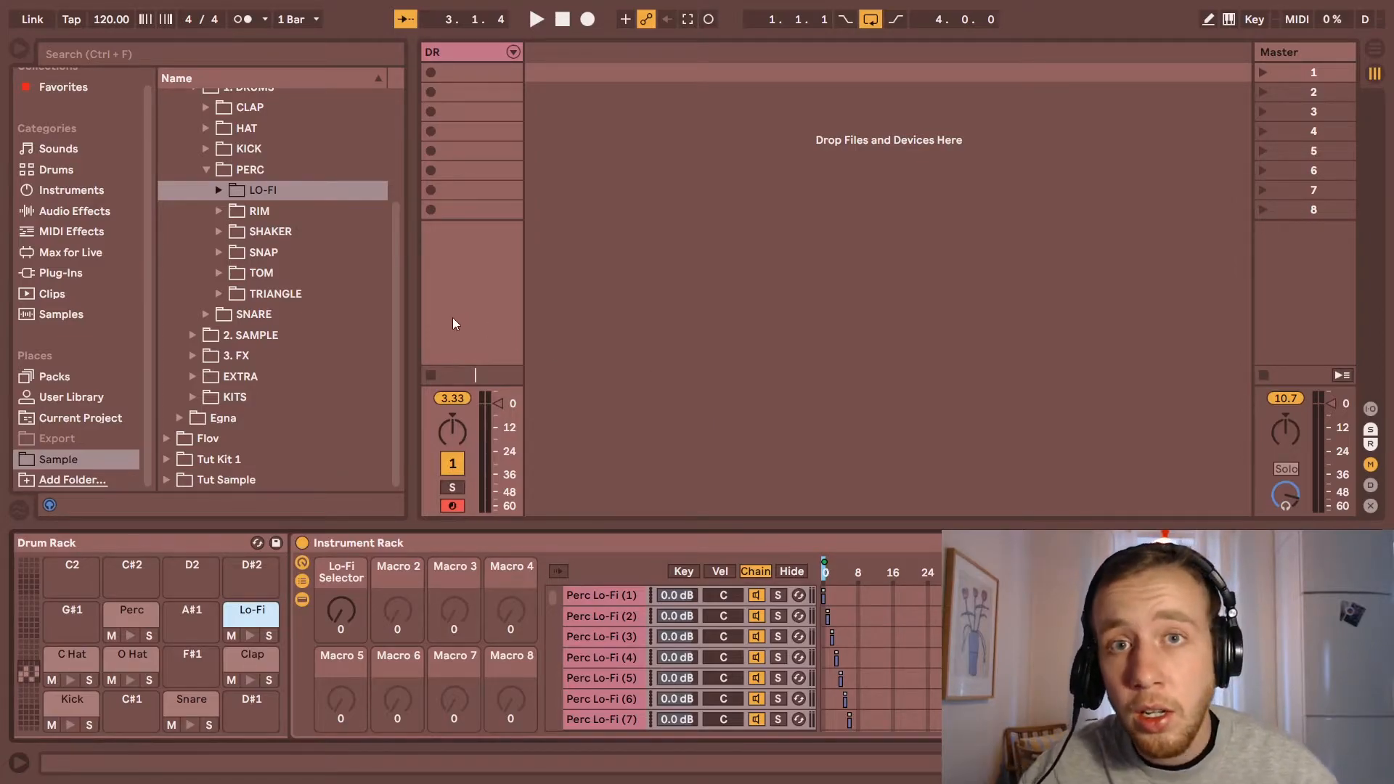
Step: Load Addictive Drums 2 onto a new track and open its Vintage Dry kit with the Old School Beat preset
left_click(64, 271)
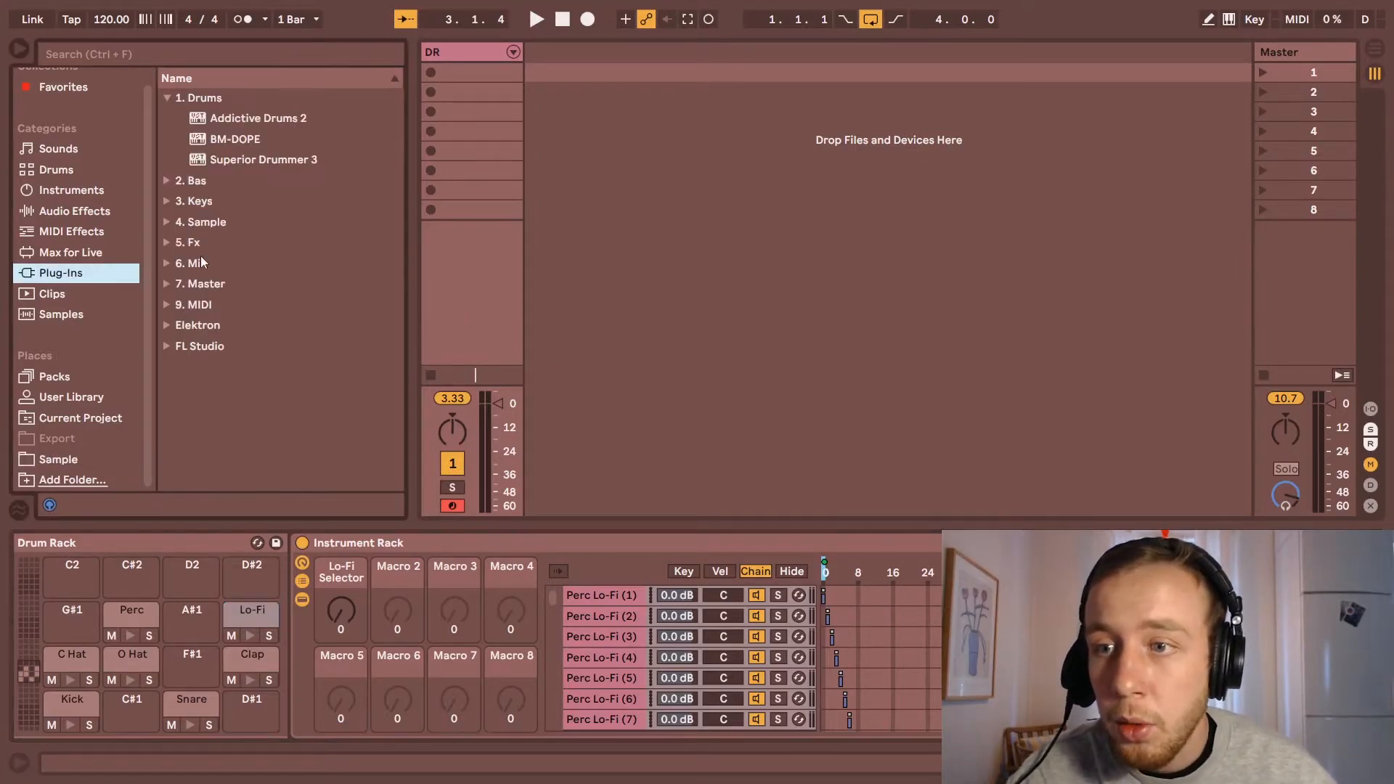
left_click_drag(238, 122, 620, 81)
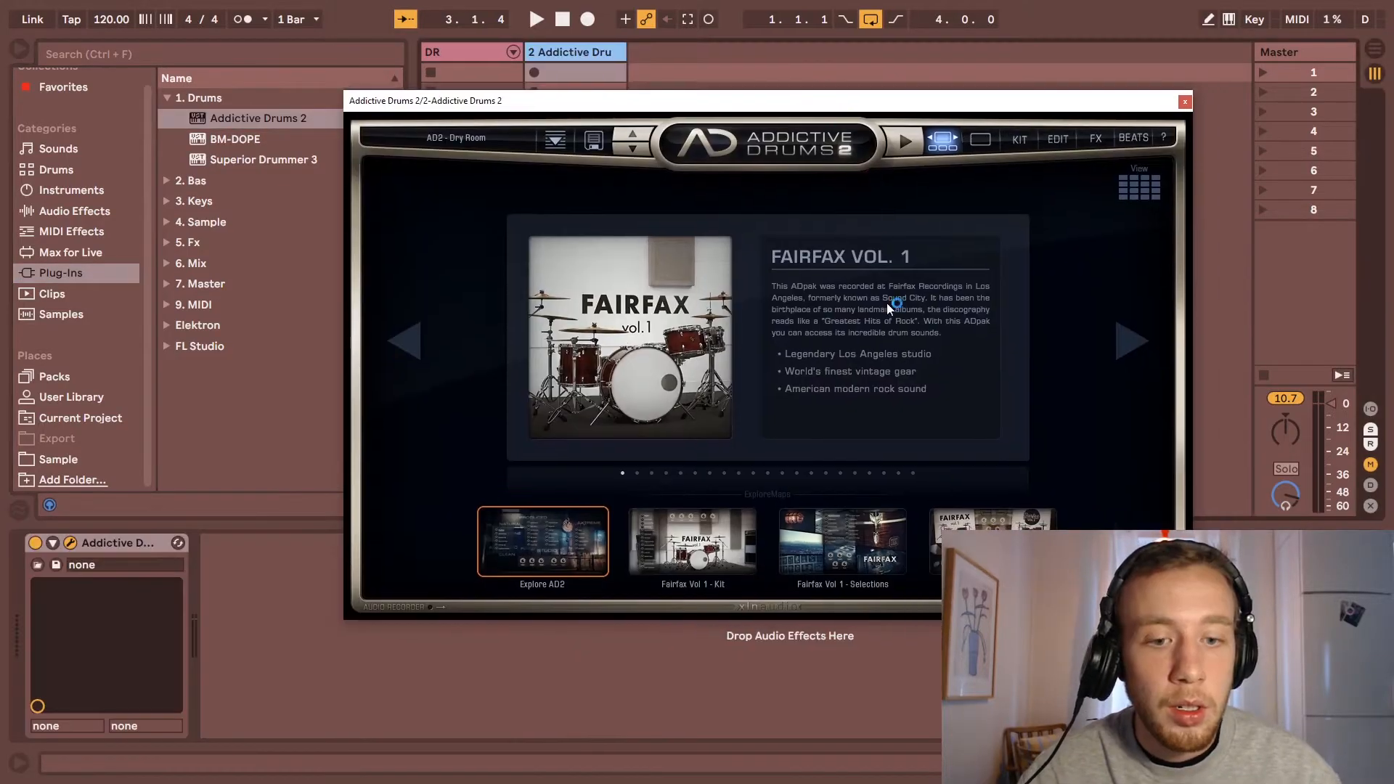
left_click(1140, 188)
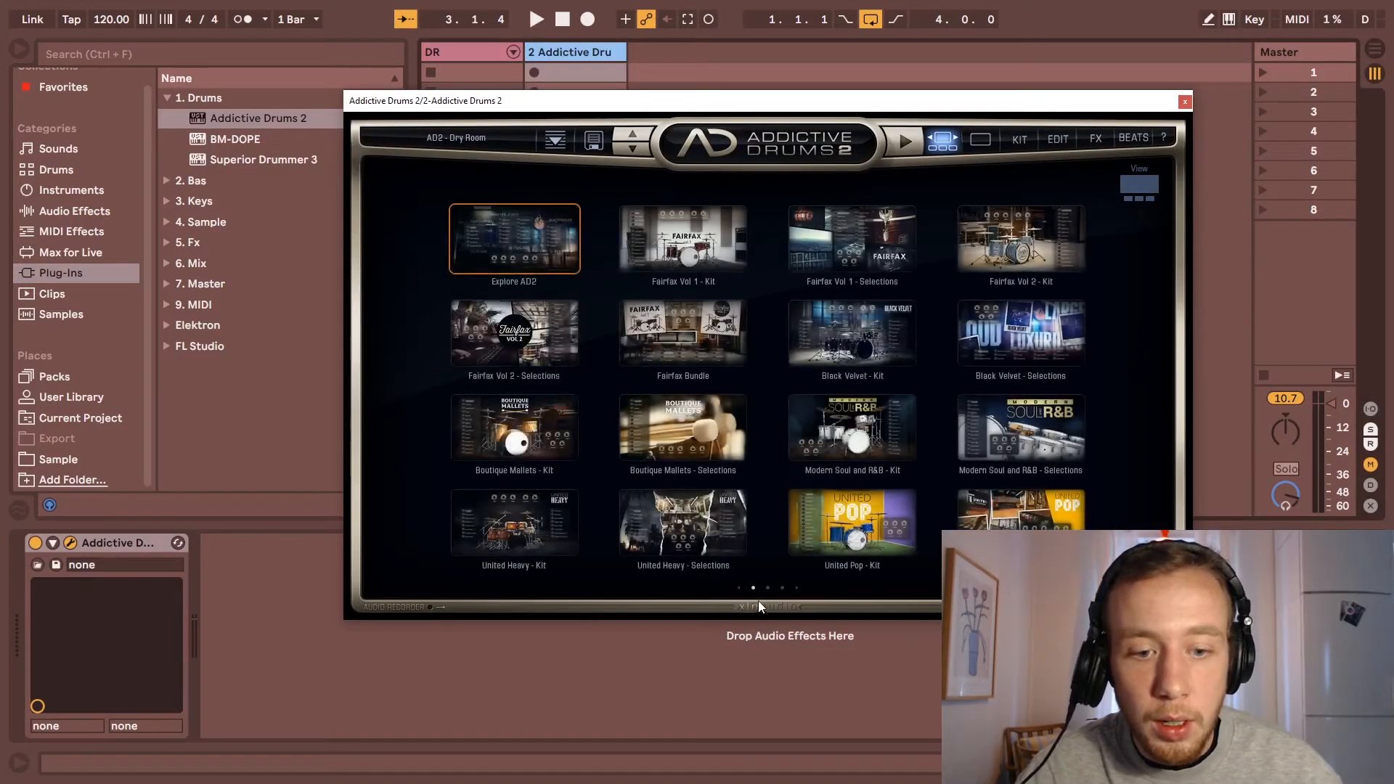
left_click(767, 587)
left_click(729, 235)
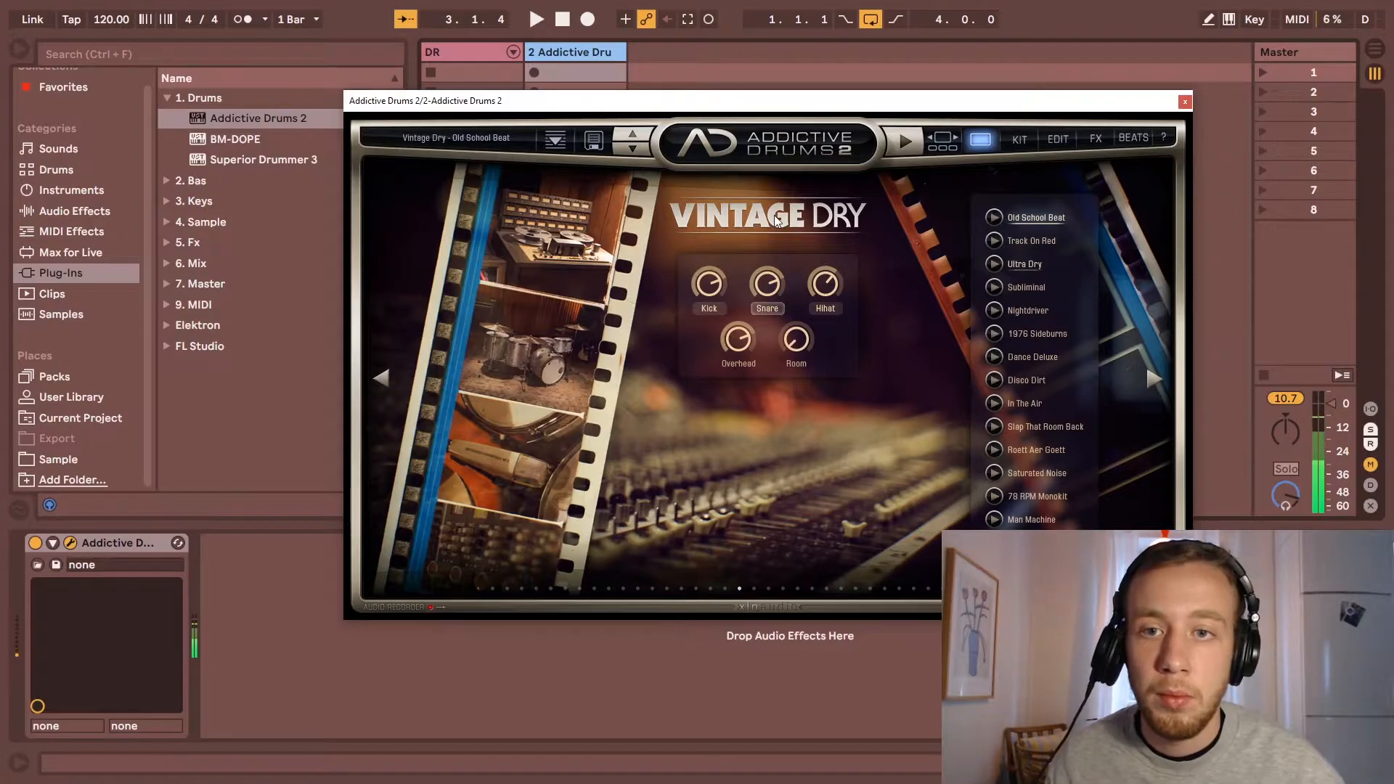
Step: Audition the 78 RPM Monokit preset, return to Old School Beat and close the plug-in window
left_click(1039, 497)
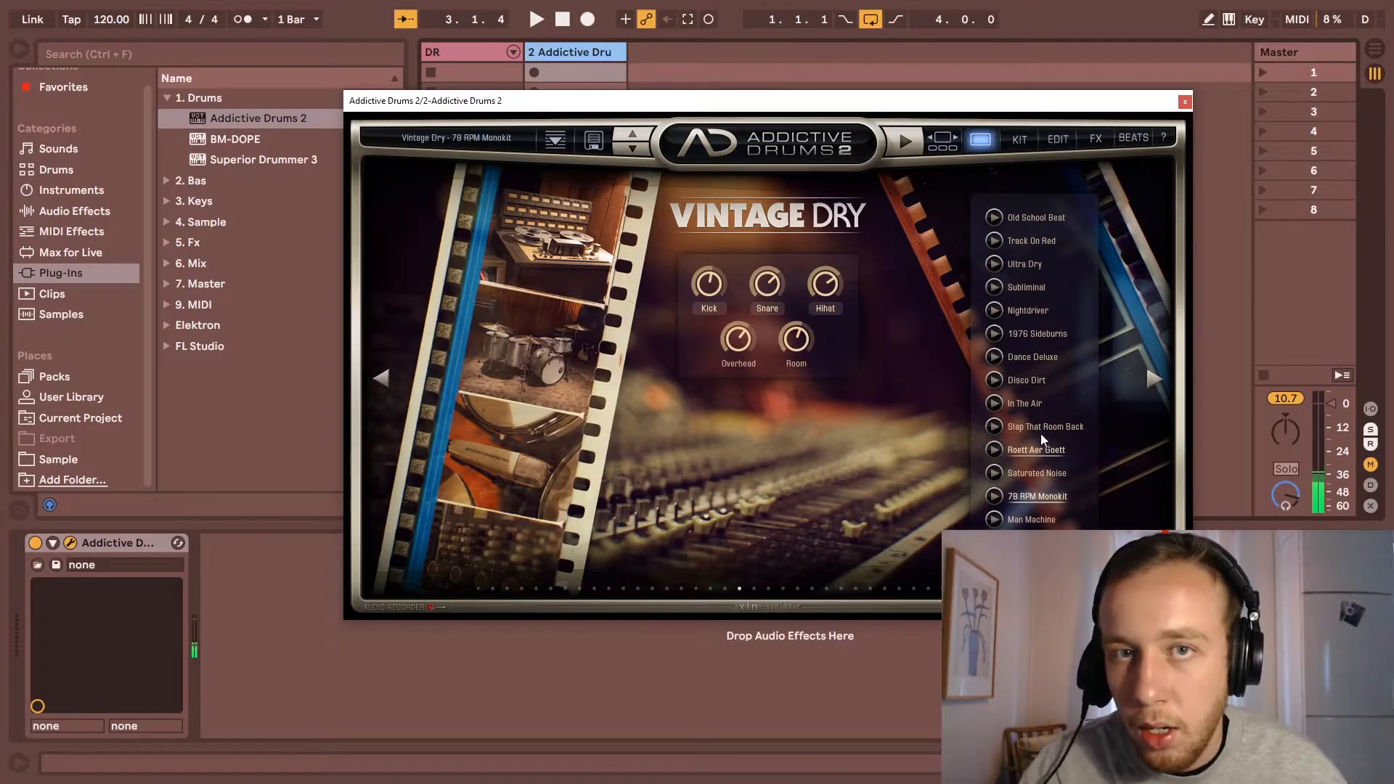
left_click(1037, 218)
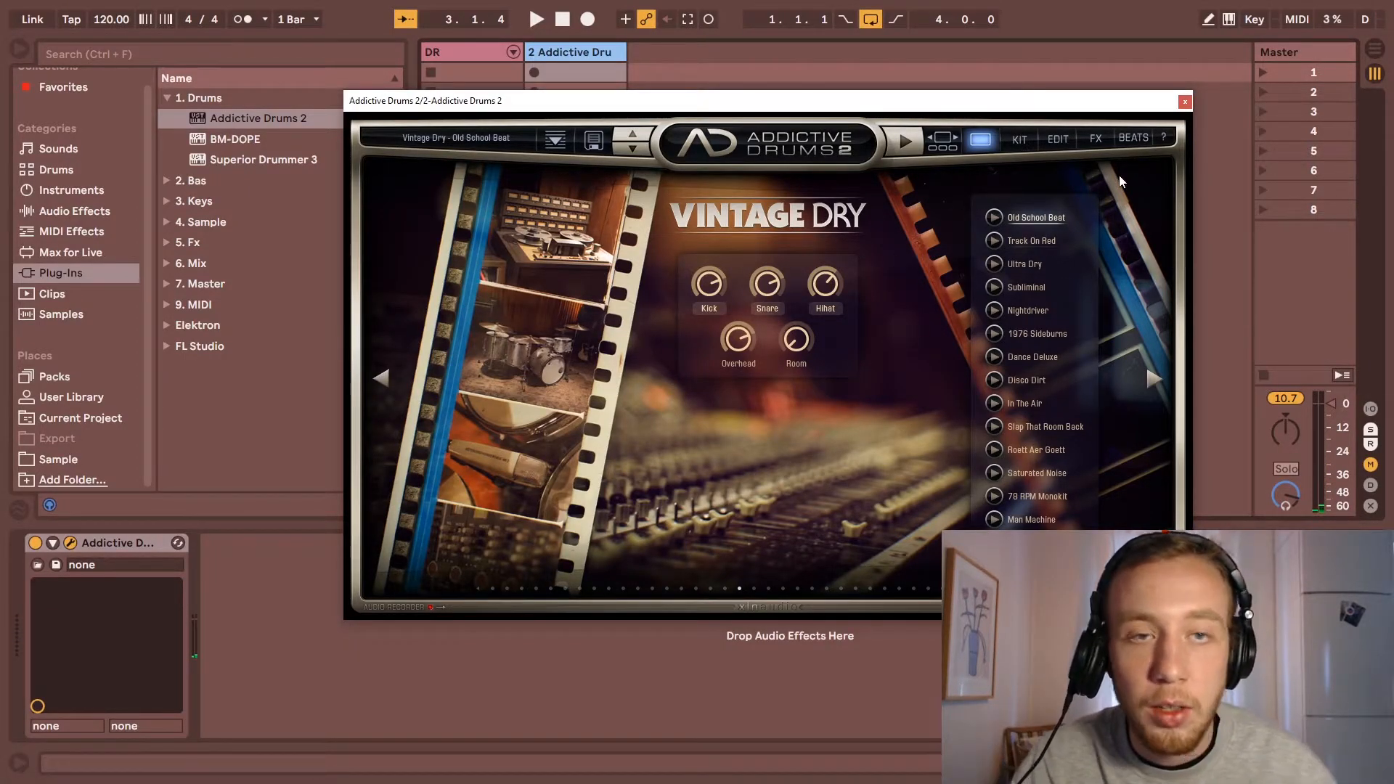
left_click(1184, 101)
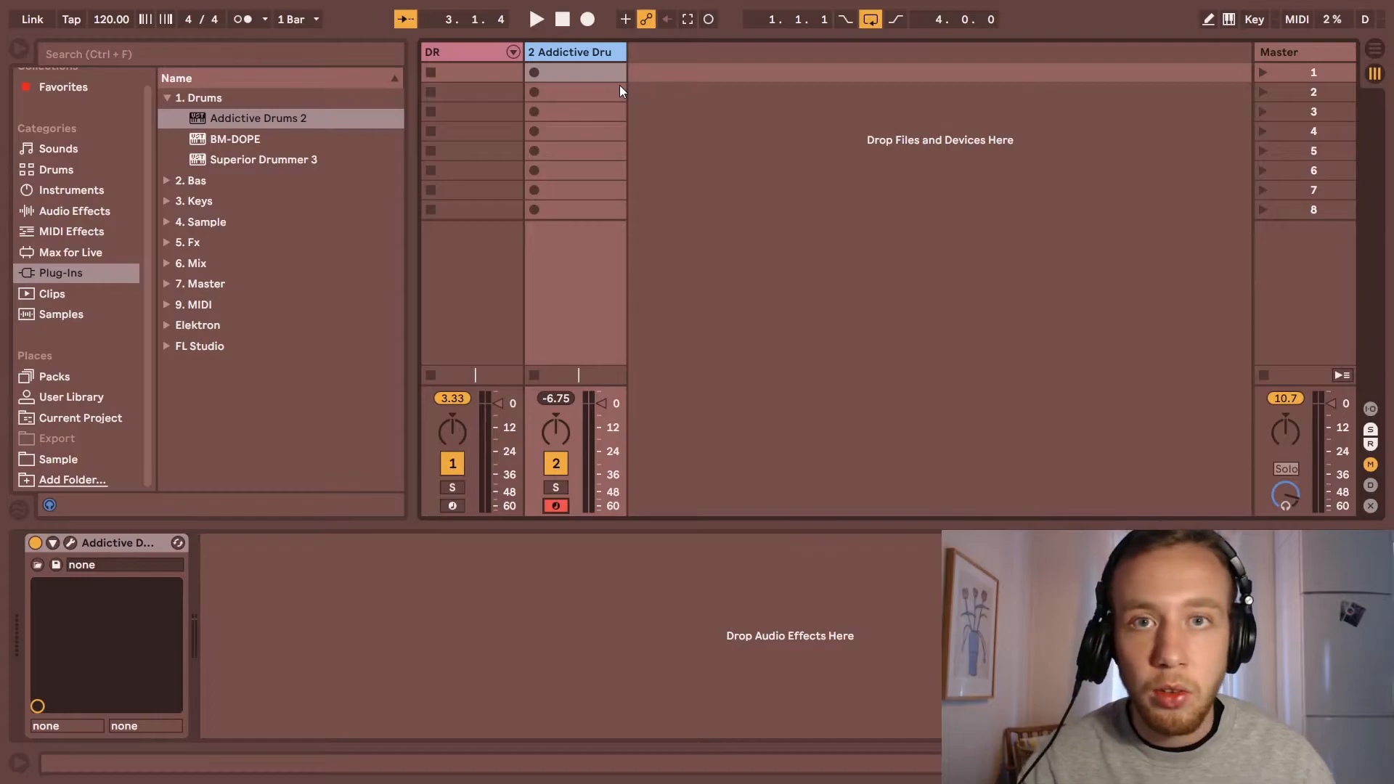
Step: Insert audio tracks 3 through 28 after the Addictive Drums track
right_click(655, 73)
left_click(674, 85)
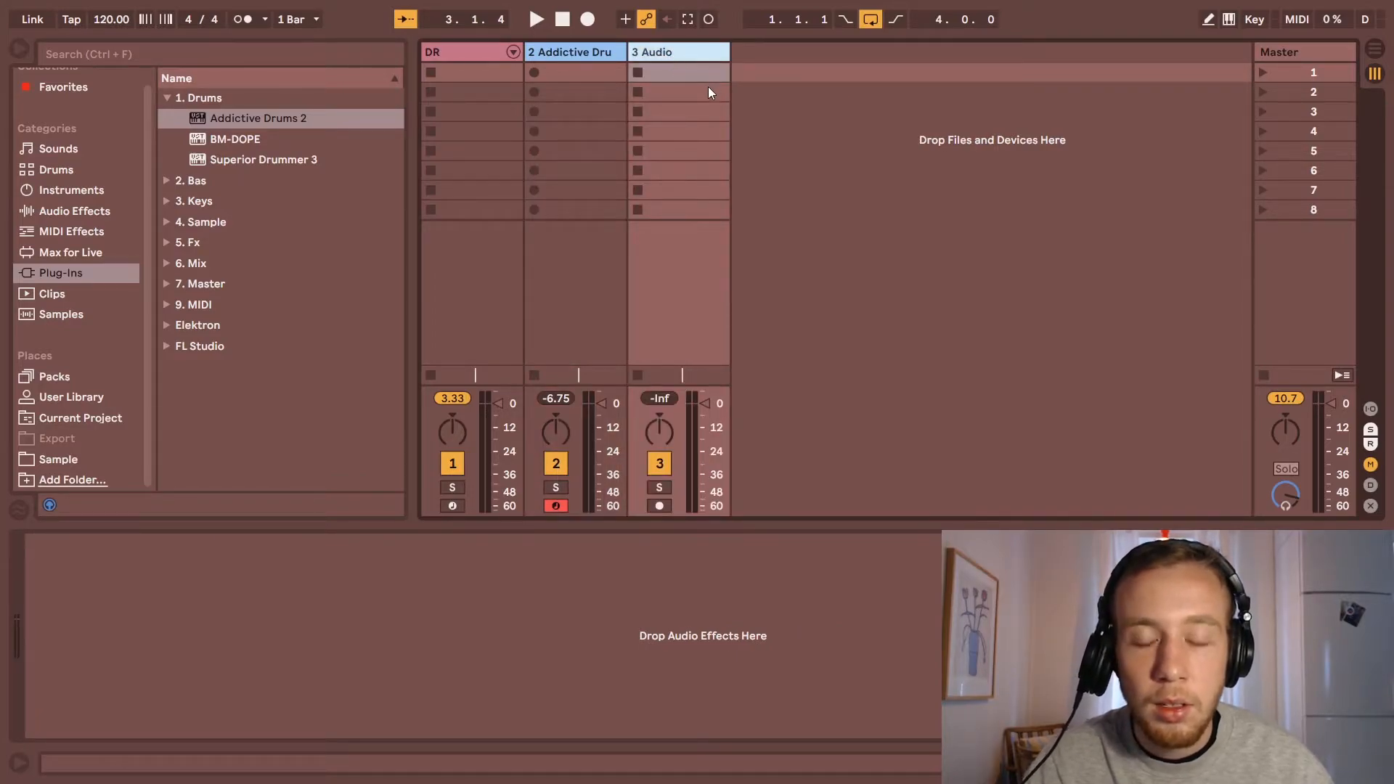
key("ctrl+t")
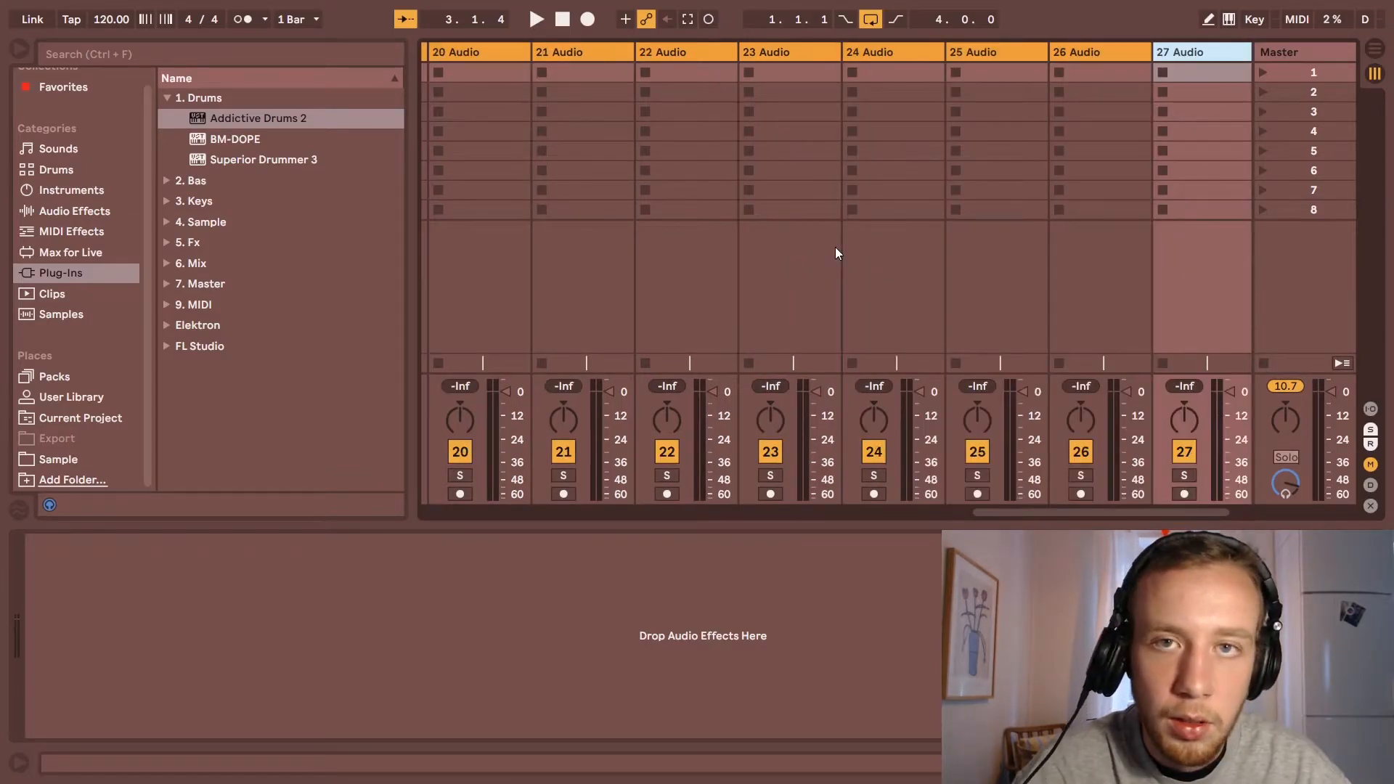
key("ctrl+t")
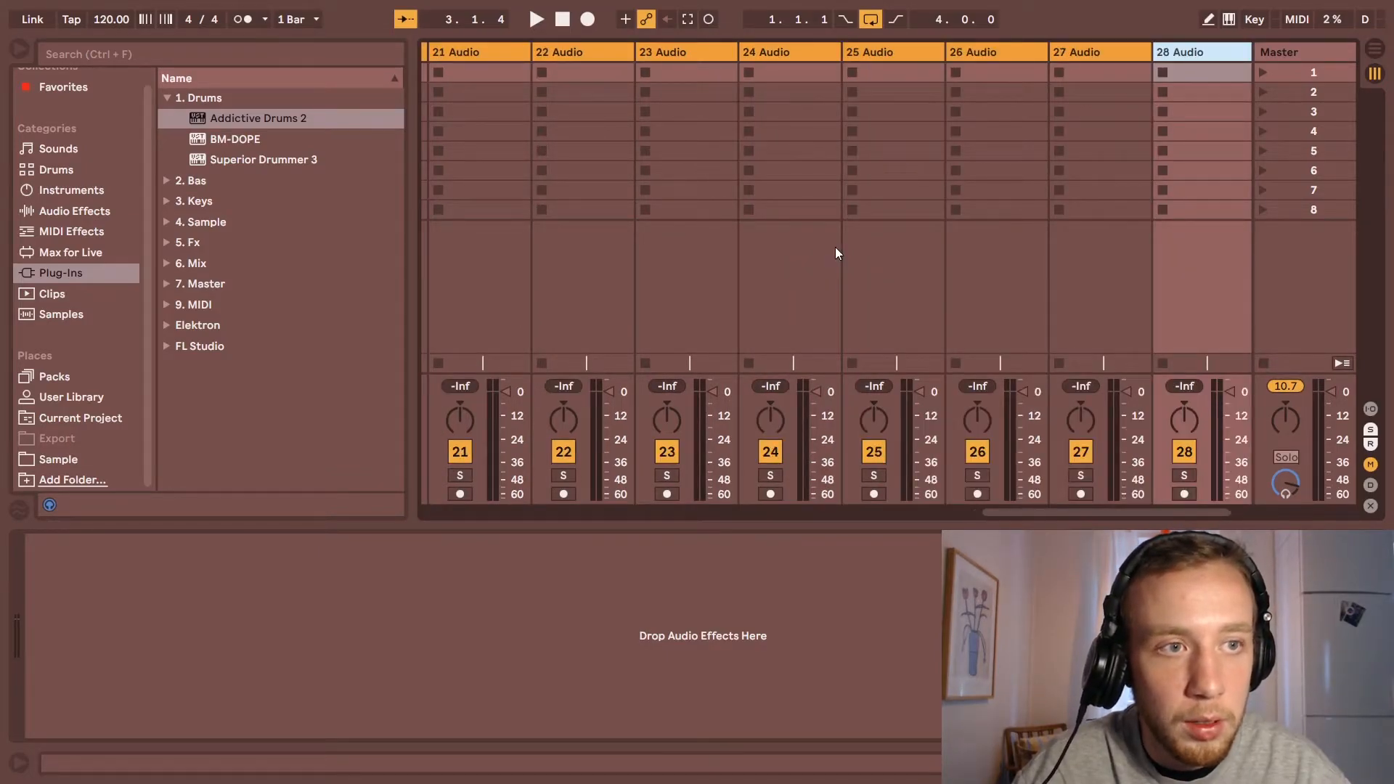
scroll(836, 252, "left", 7)
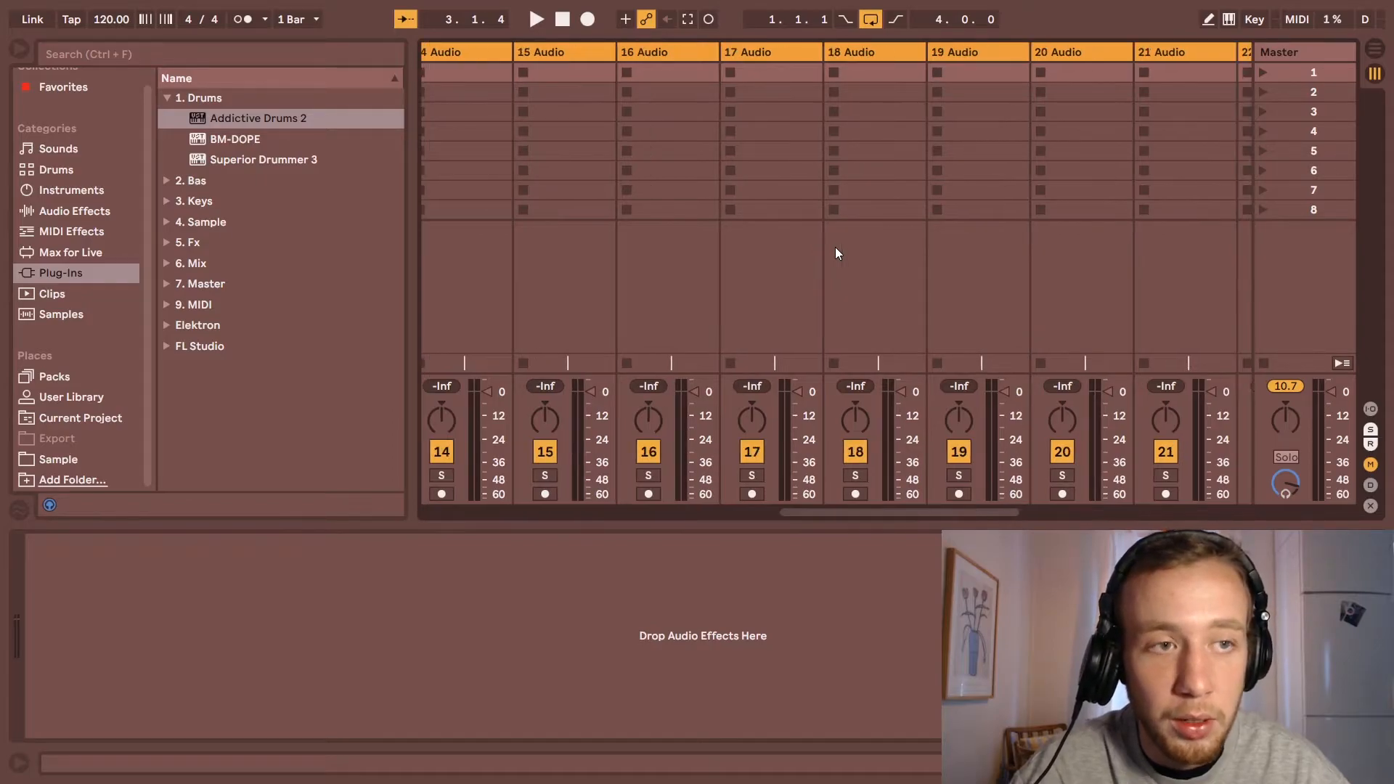
left_click_drag(799, 512, 428, 488)
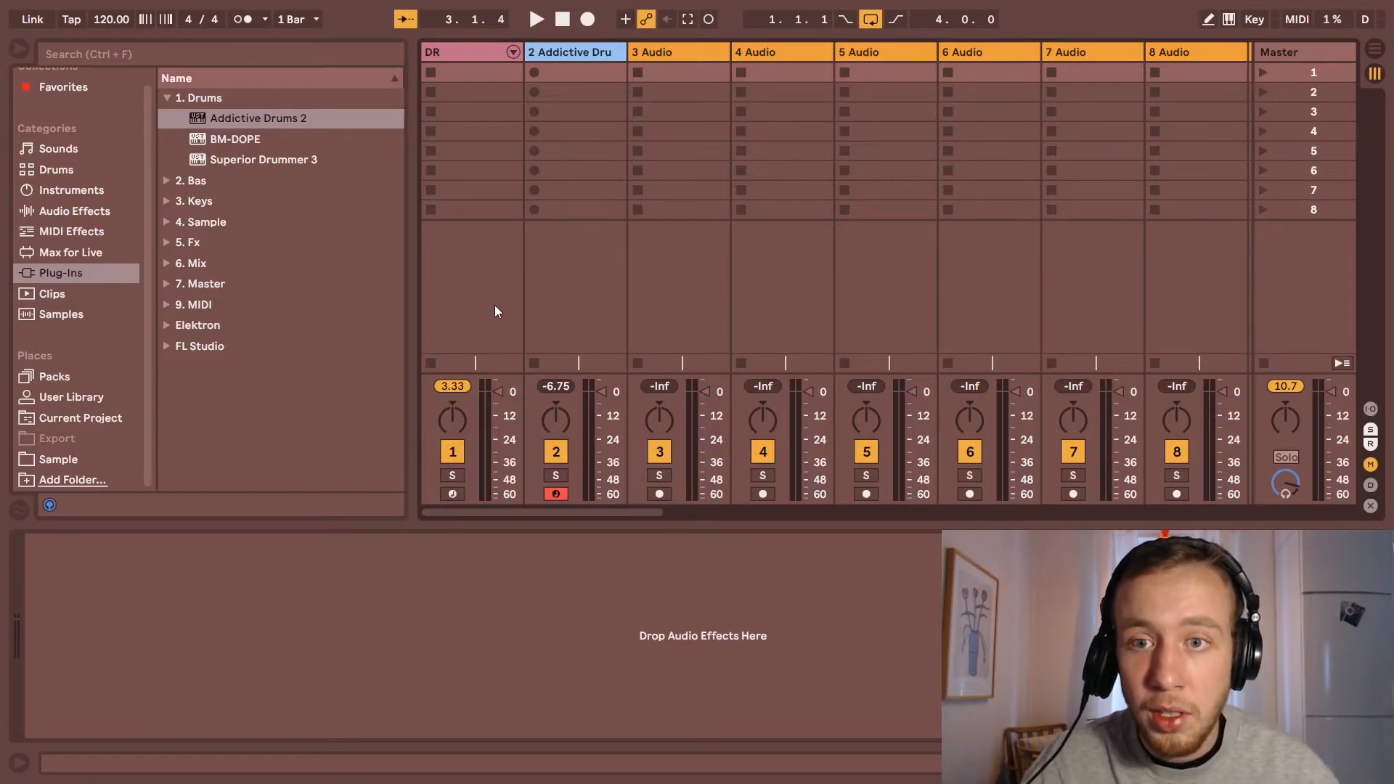
Step: Start saving the Live Set under a new name and choose the Templates folder inside Flov as its location
key("ctrl+shift+s")
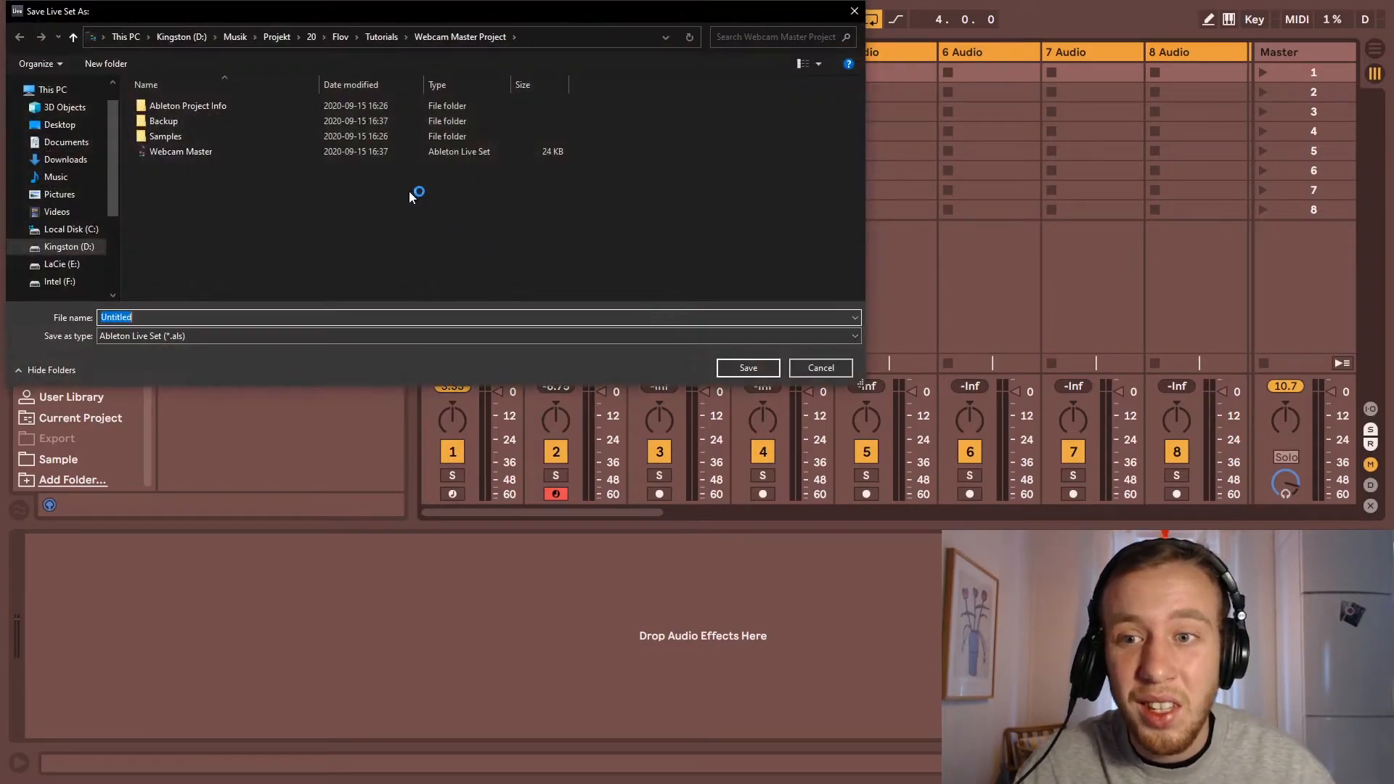
left_click(341, 36)
double_click(182, 169)
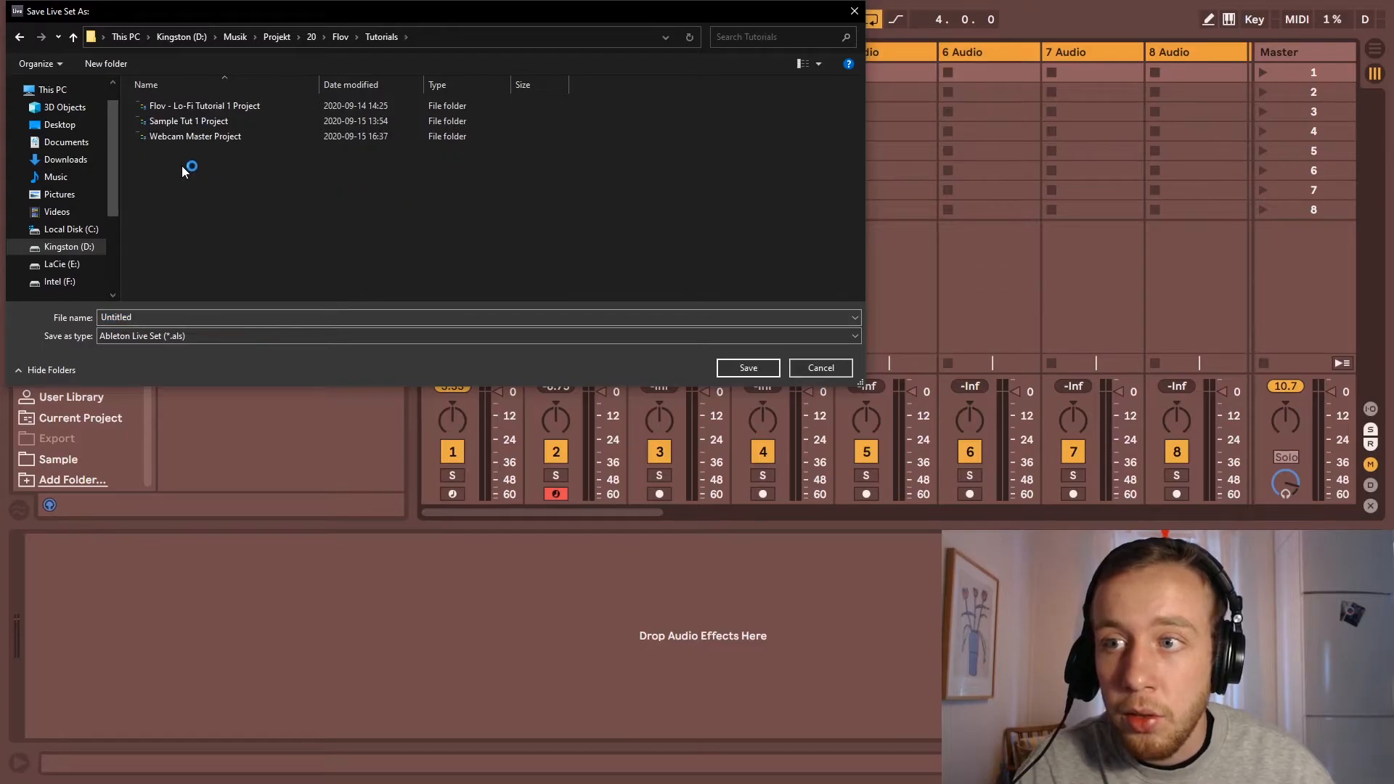
left_click(14, 40)
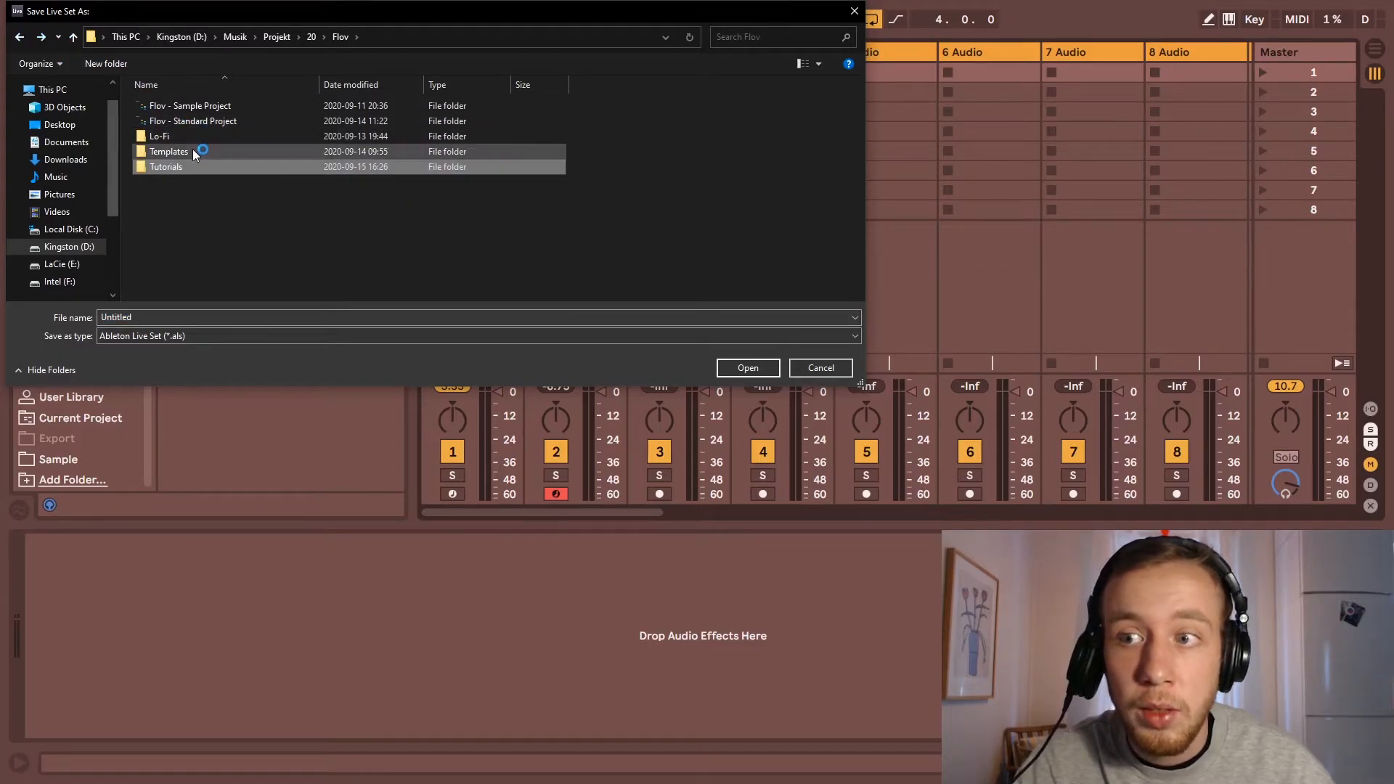
double_click(194, 149)
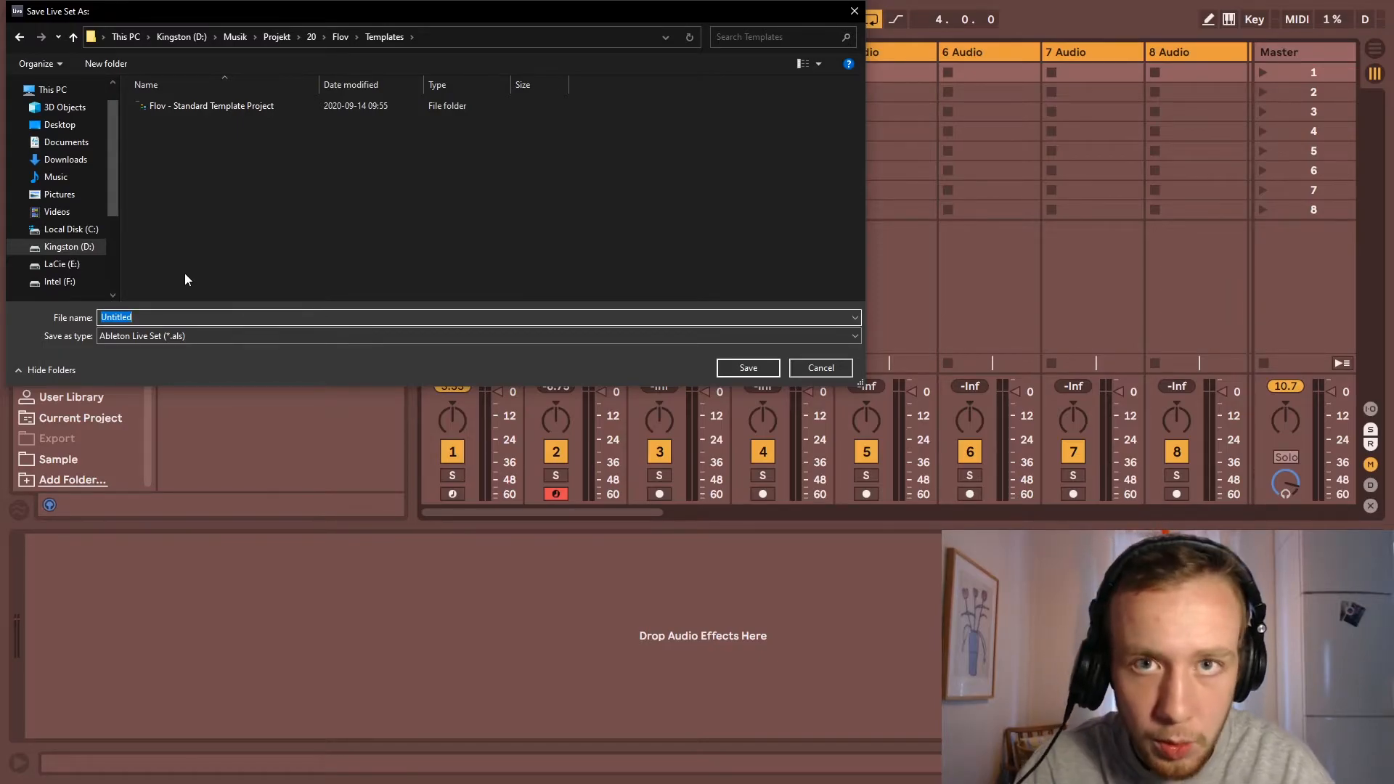
Step: Name the Live Set Beat Template and save it
type("Beath Challenge")
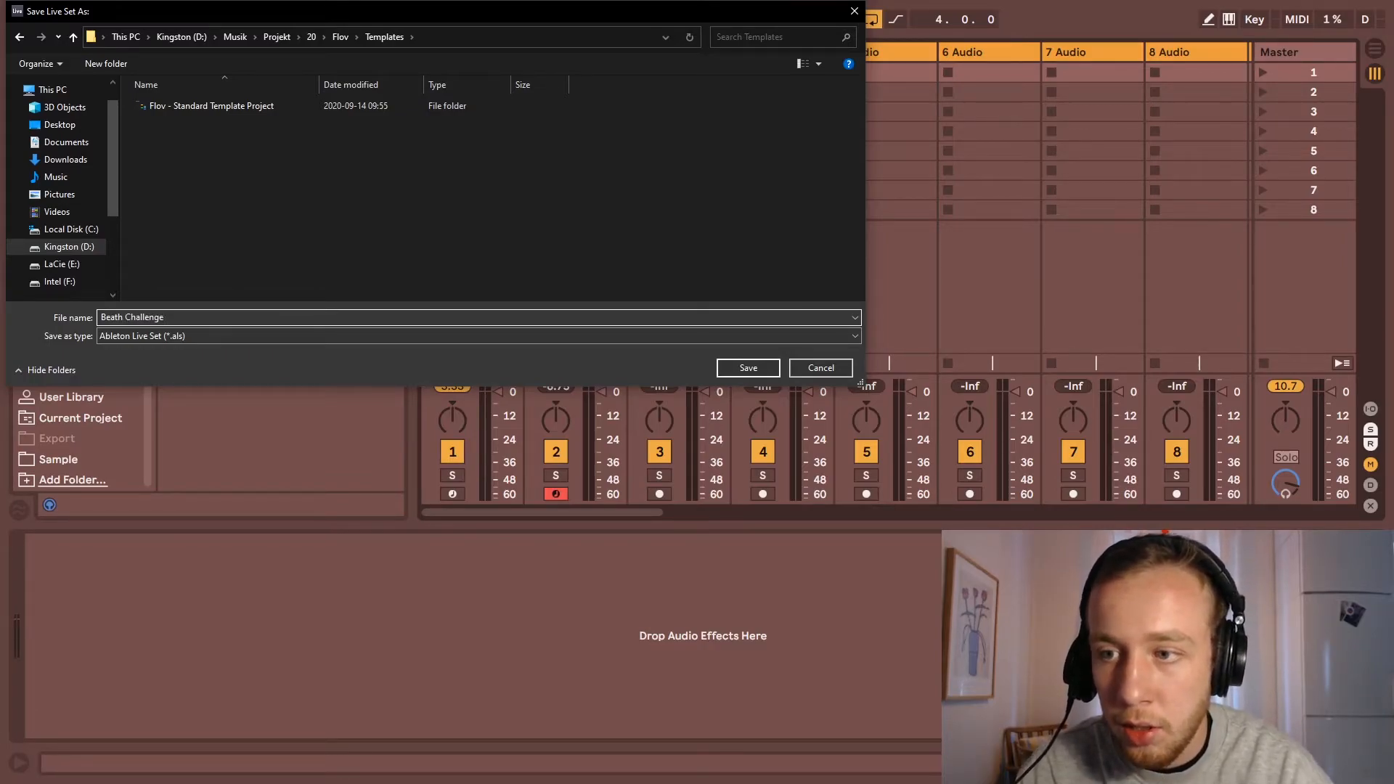
key("BackSpace")
key("BackSpace")
key("BackSpace")
key("BackSpace")
key("BackSpace")
key("BackSpace")
key("BackSpace")
key("BackSpace")
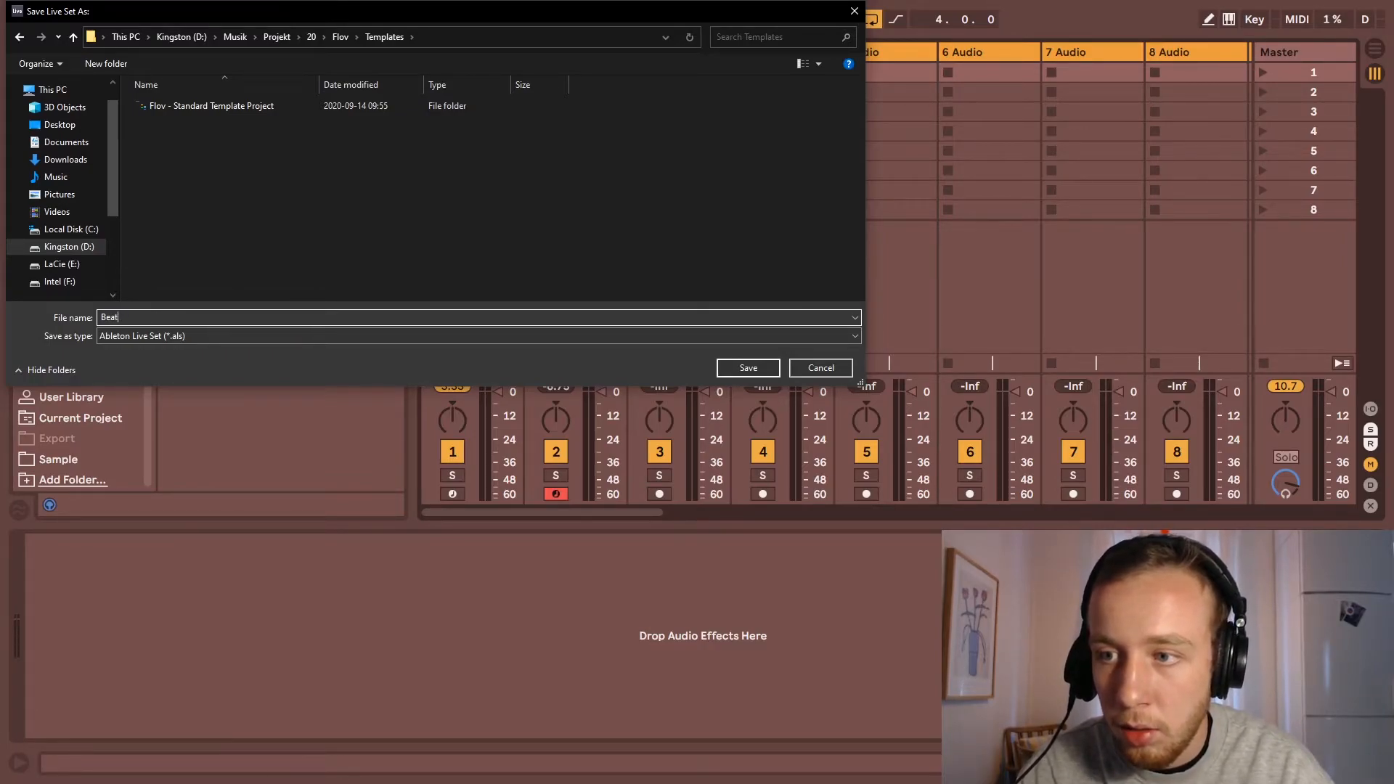
type("Template")
key("Return")
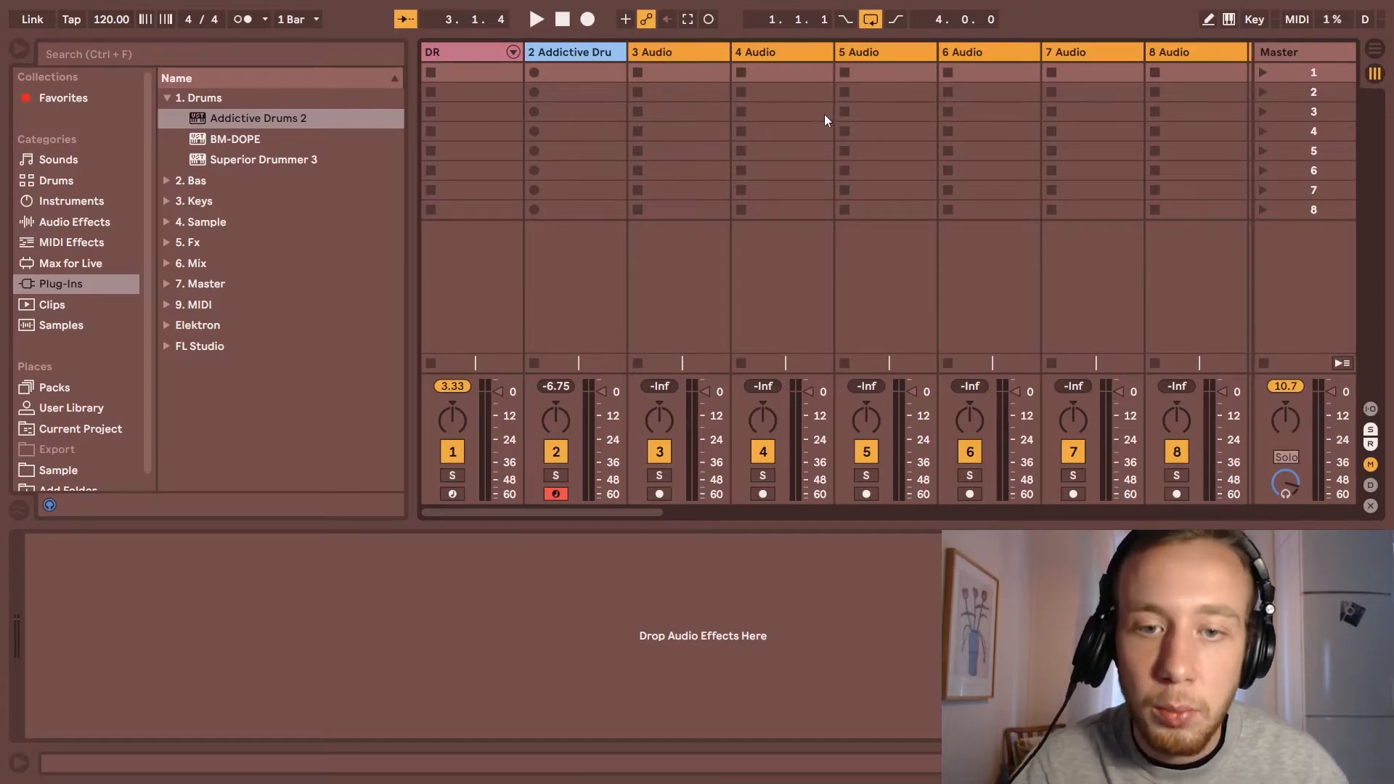
Step: Reopen Addictive Drums 2 on track 2 and examine its kit pieces and the editing and mixing controls
left_click(575, 52)
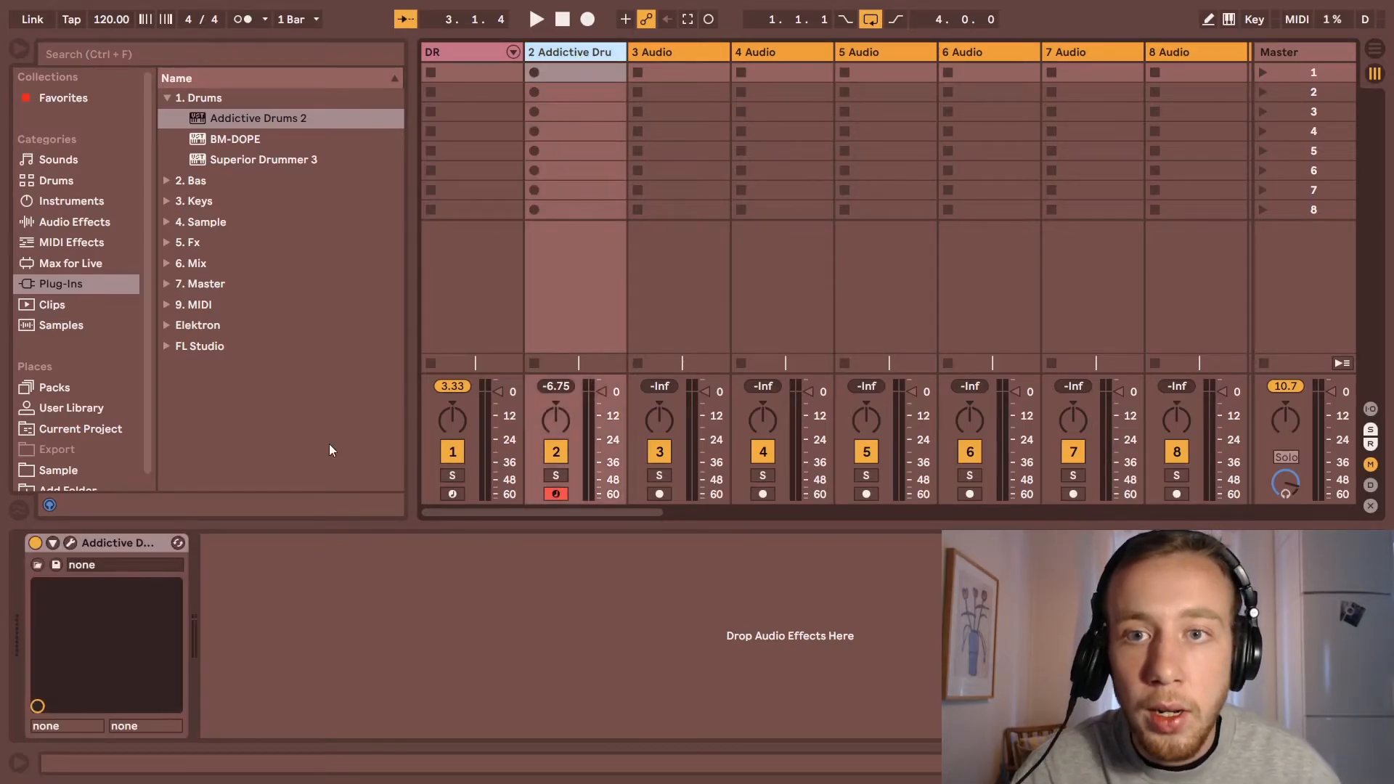
left_click(67, 545)
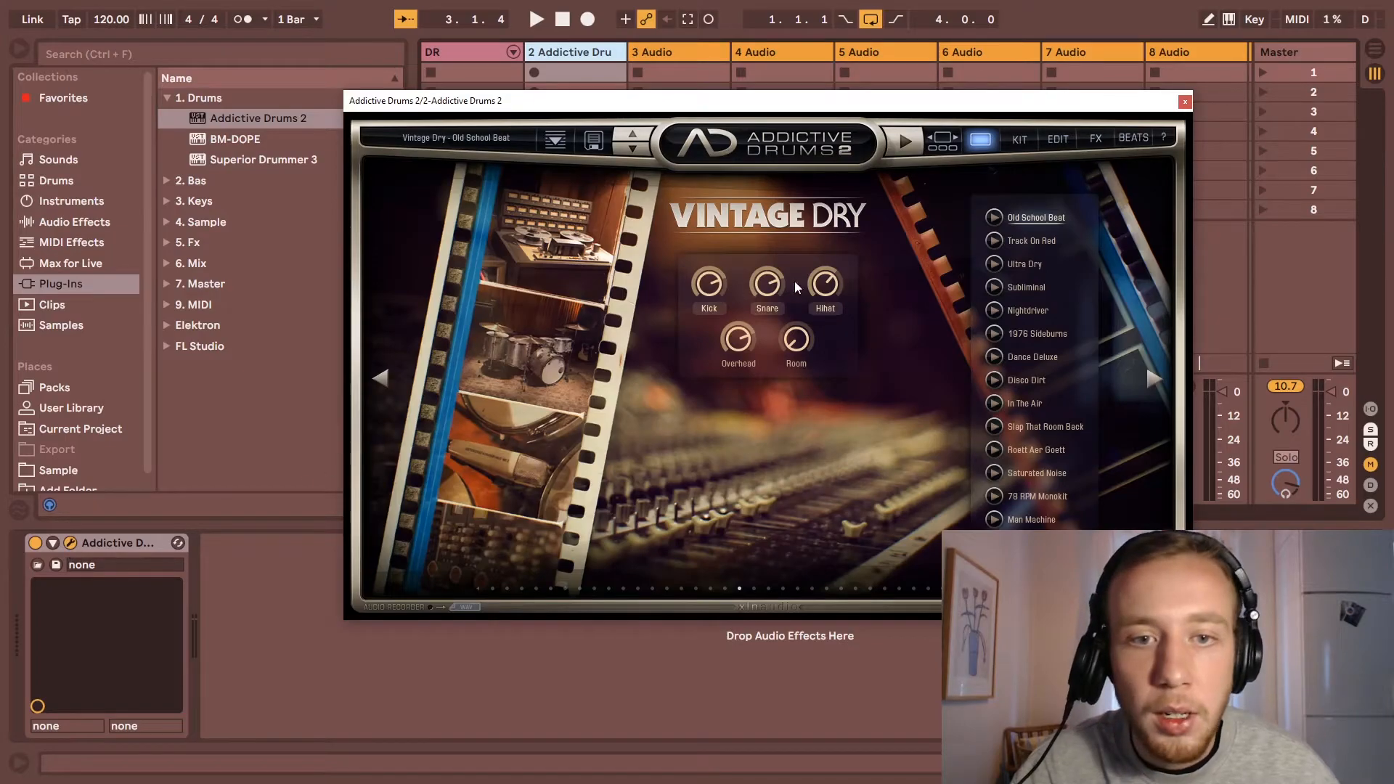
left_click(1021, 138)
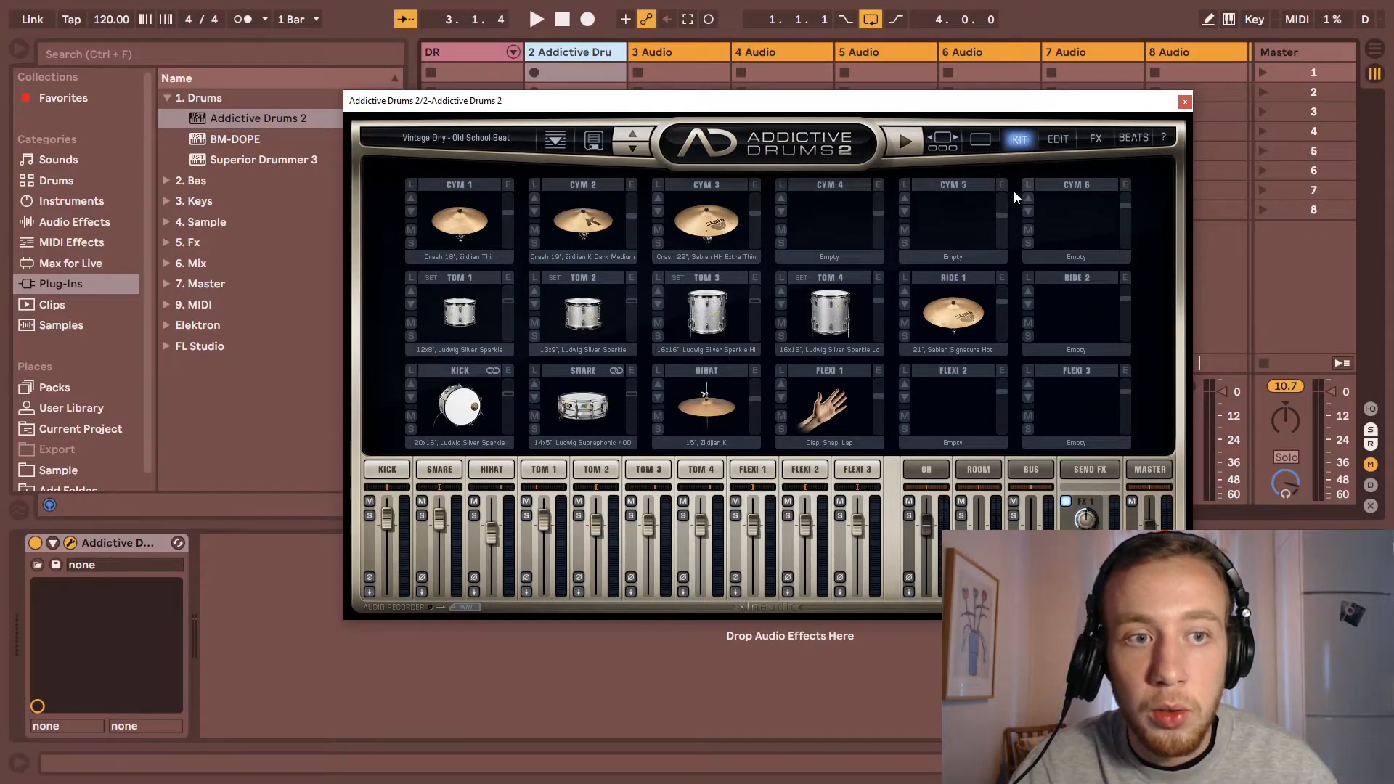
left_click(1058, 142)
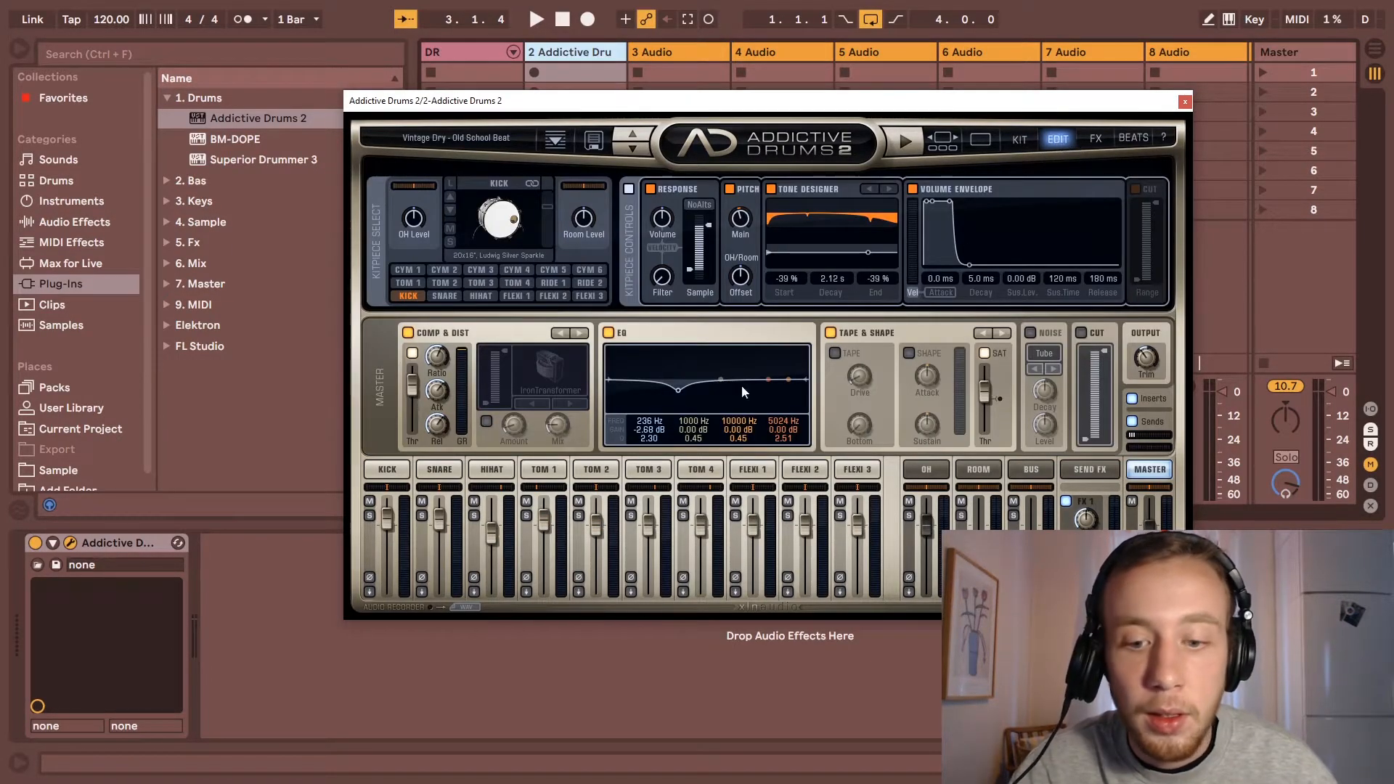
Step: Look through the kit, edit and FX pages of Addictive Drums 2 and return to the kit page
left_click(1020, 139)
left_click(1058, 139)
left_click(1095, 138)
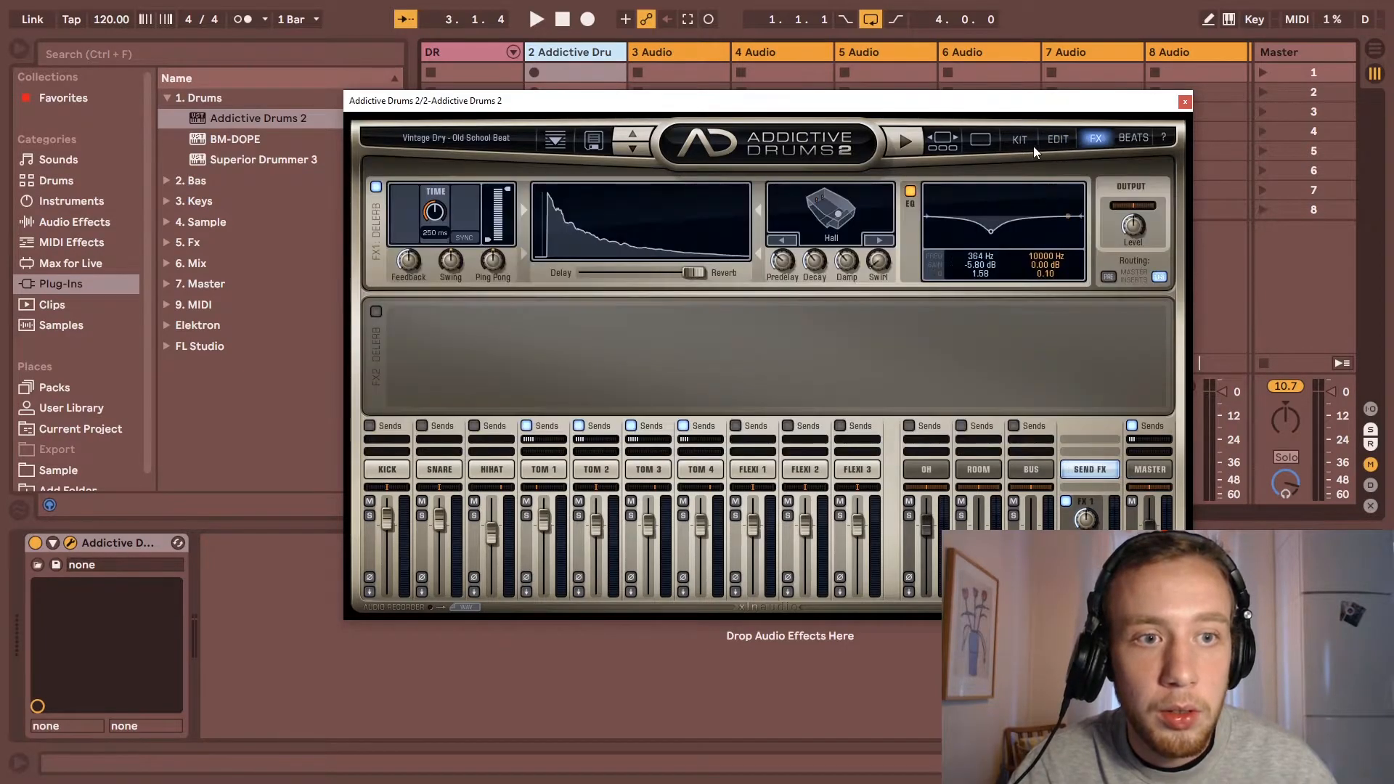
left_click(1020, 142)
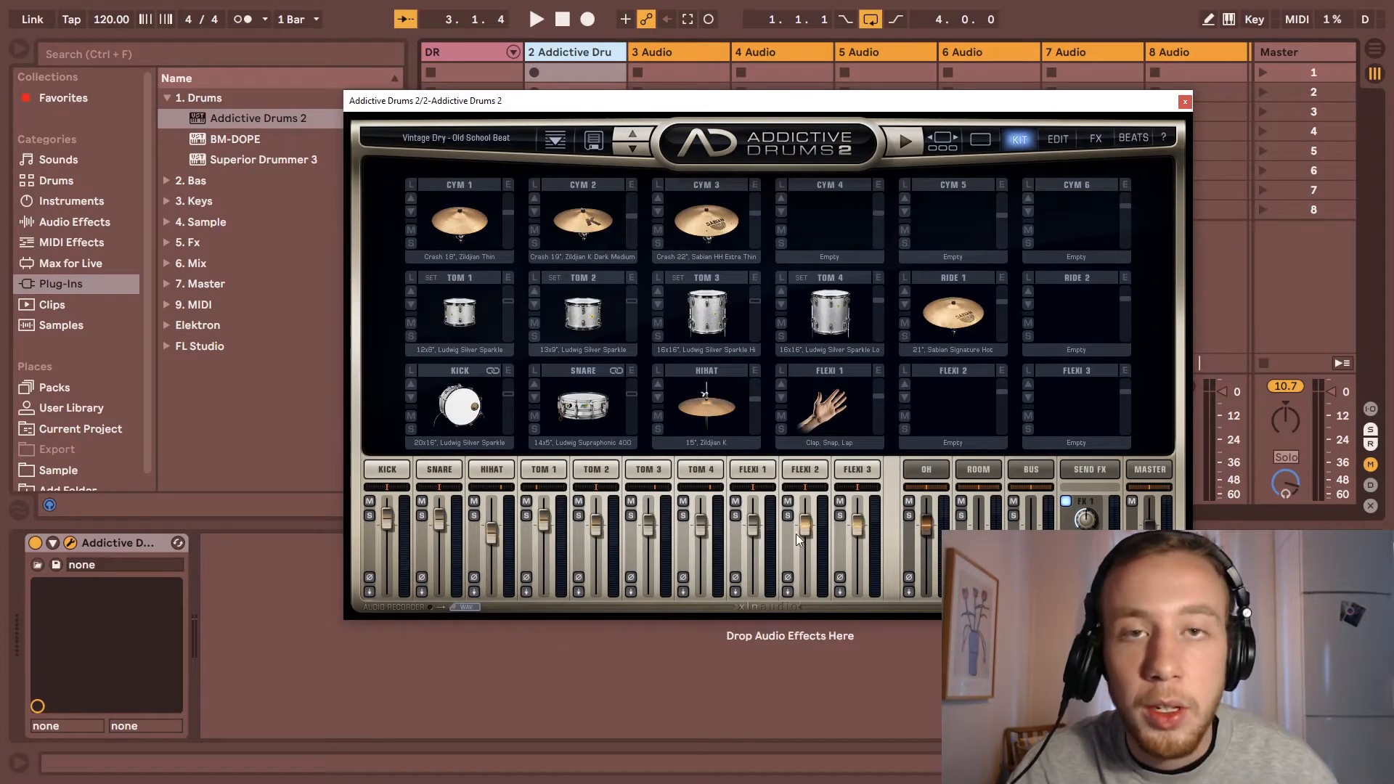
Step: Route the Kick, Snare, HiHat, Tom 1 and Tom 2 channels of Addictive Drums 2 to Separate Out (Post Fader)
left_click(369, 592)
left_click(357, 596)
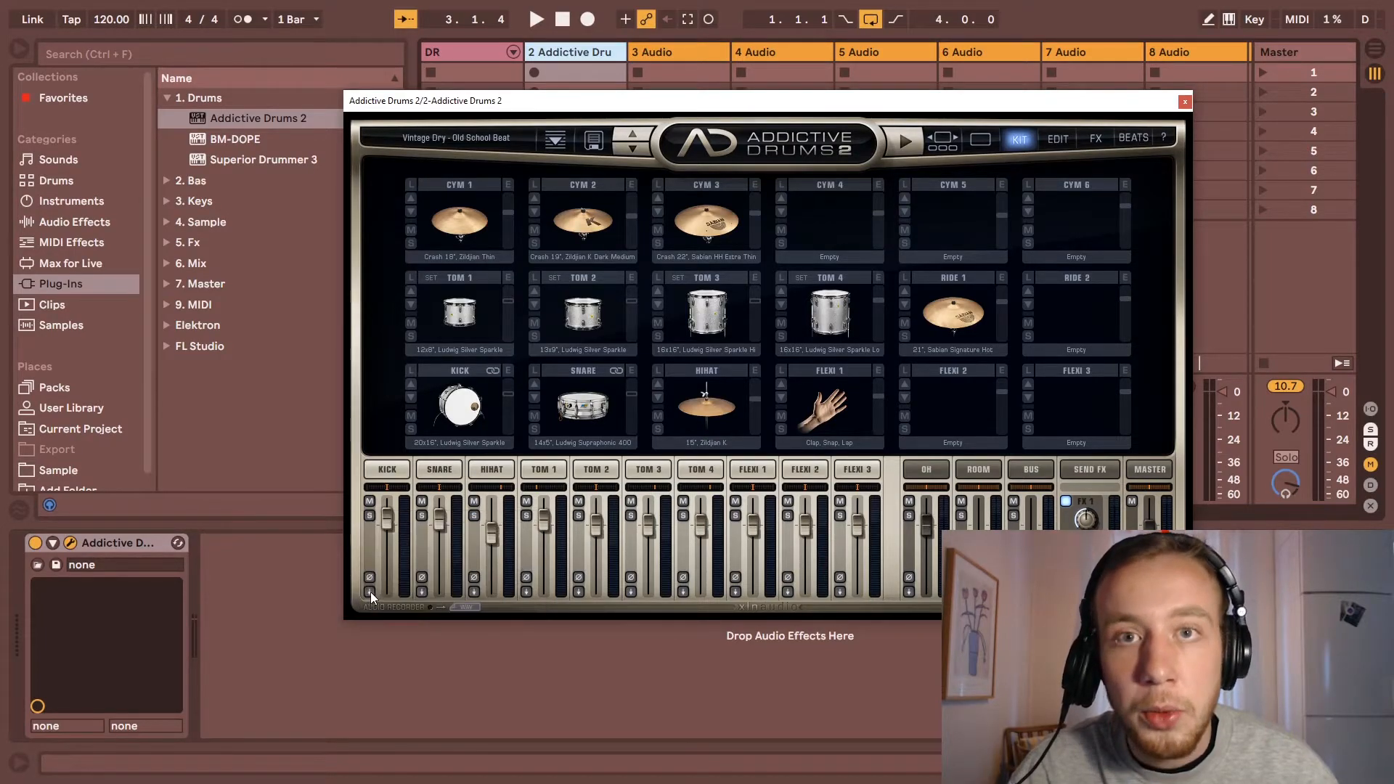
left_click(370, 591)
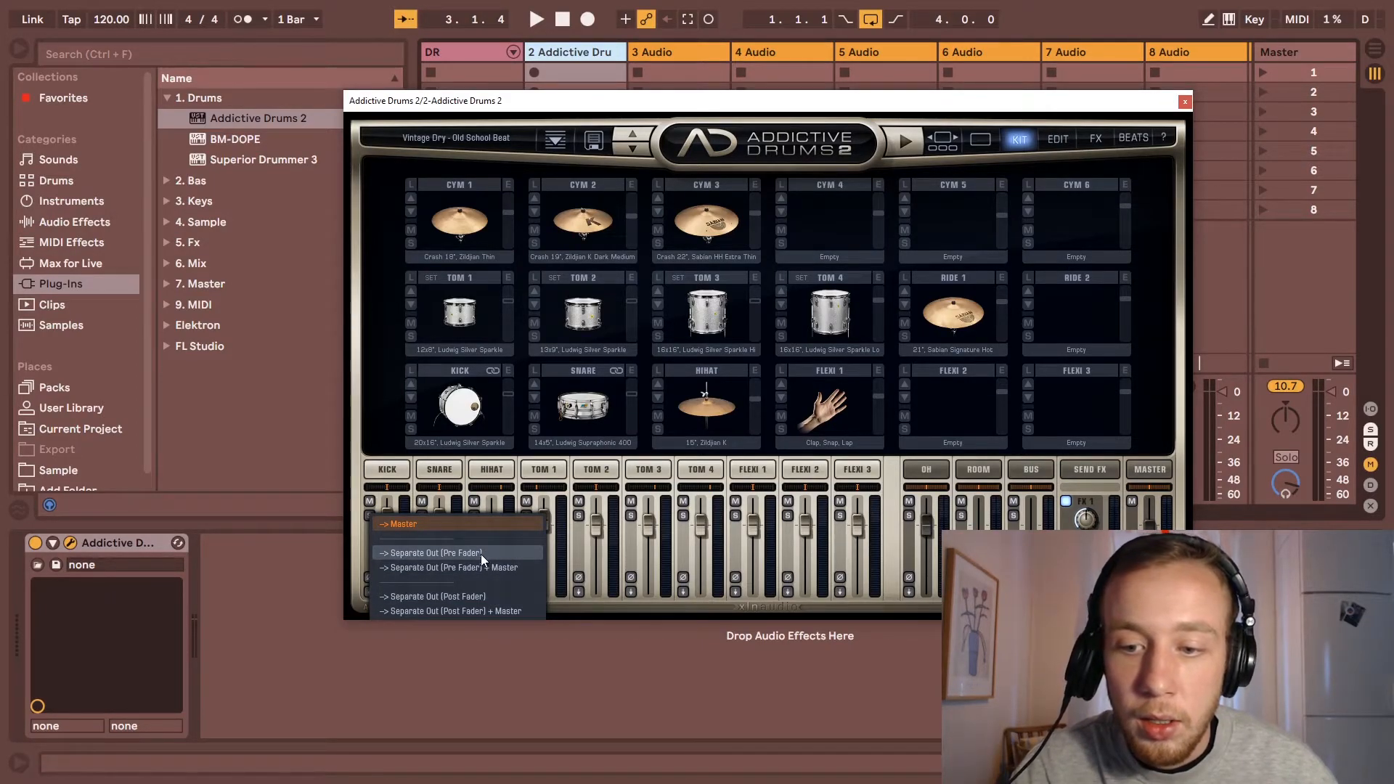
left_click(456, 596)
left_click(421, 592)
left_click(432, 597)
left_click(475, 592)
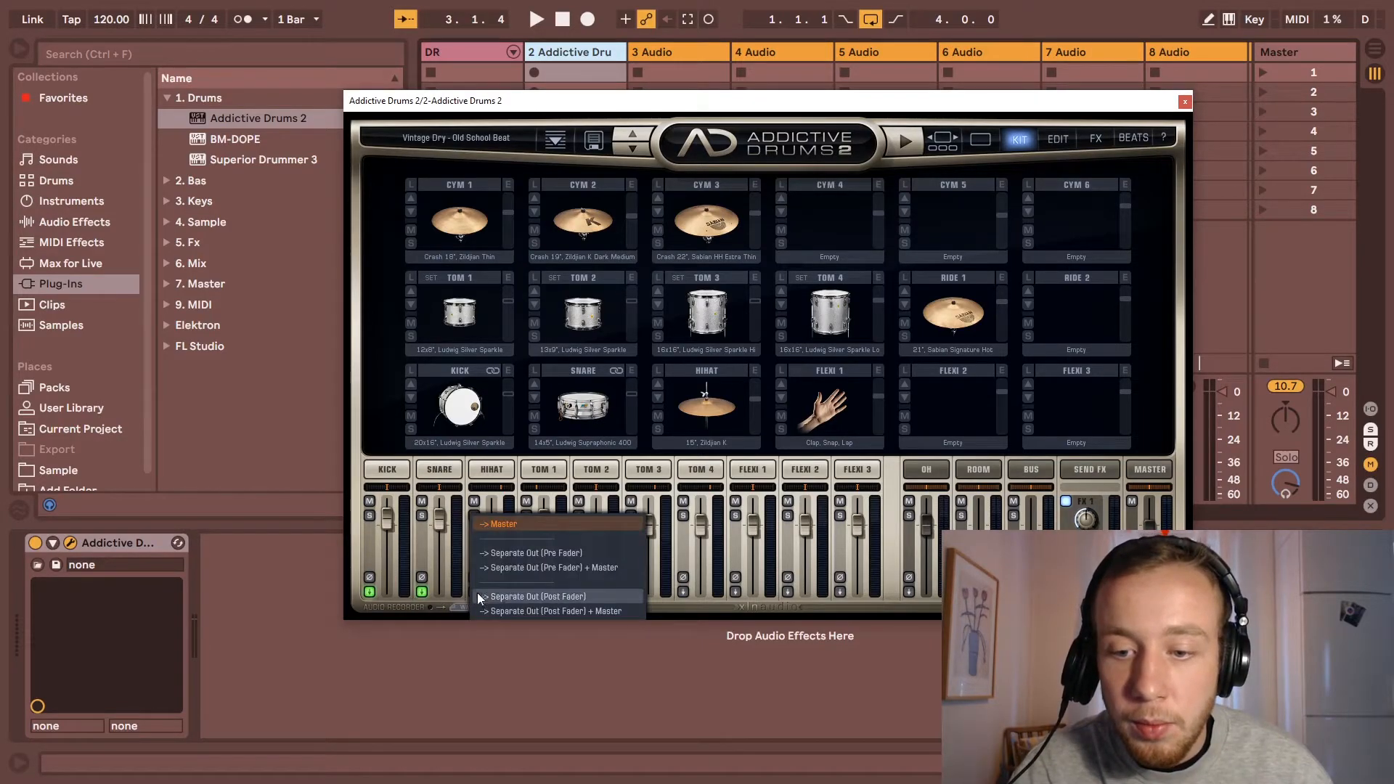
left_click(528, 592)
left_click(526, 593)
left_click(552, 592)
left_click(579, 592)
left_click(593, 596)
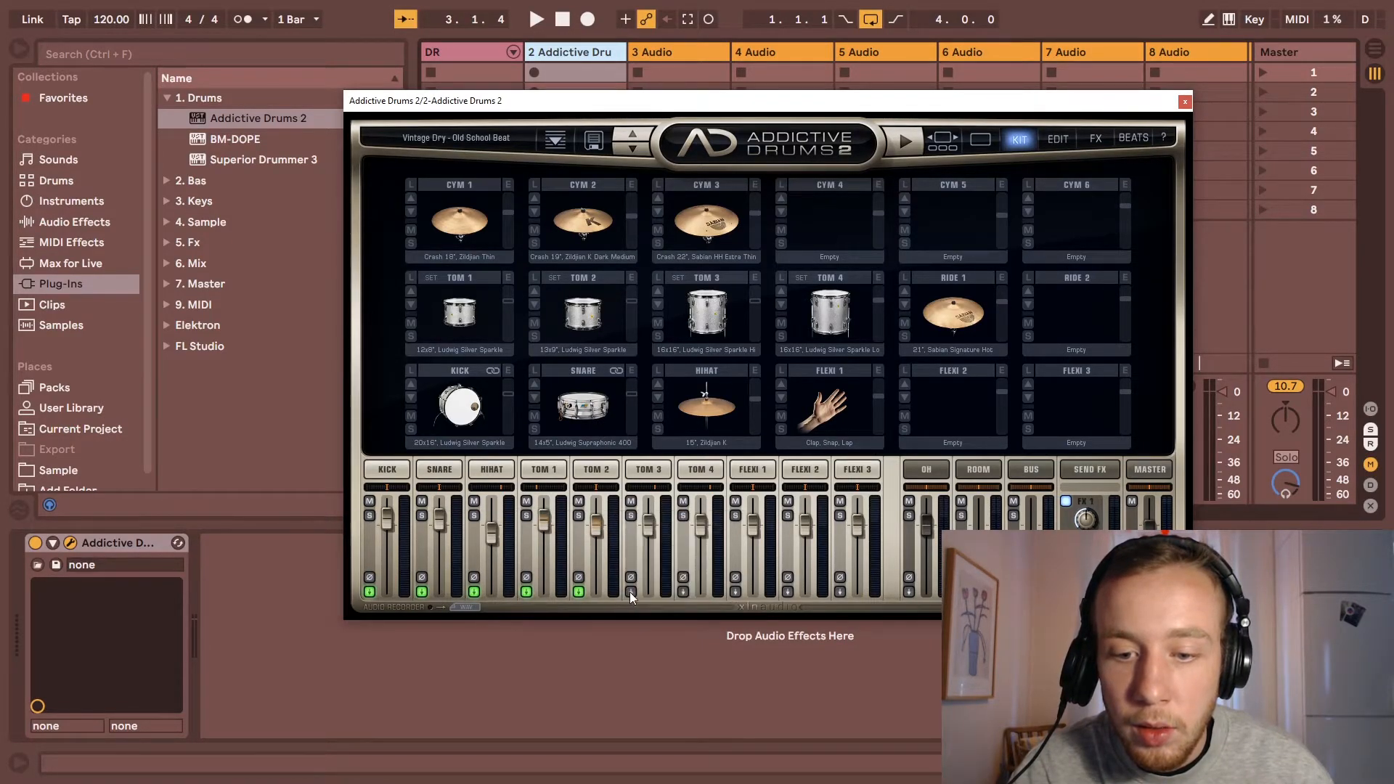
Step: Route the Tom 3, Tom 4, Flexi 1 to 3 and OH channels to Separate Out (Post Fader) and close the plug-in window
left_click(631, 592)
left_click(648, 596)
left_click(683, 592)
left_click(703, 596)
left_click(736, 592)
left_click(755, 596)
left_click(790, 592)
left_click(808, 596)
left_click(841, 592)
left_click(856, 597)
left_click(909, 592)
left_click(926, 592)
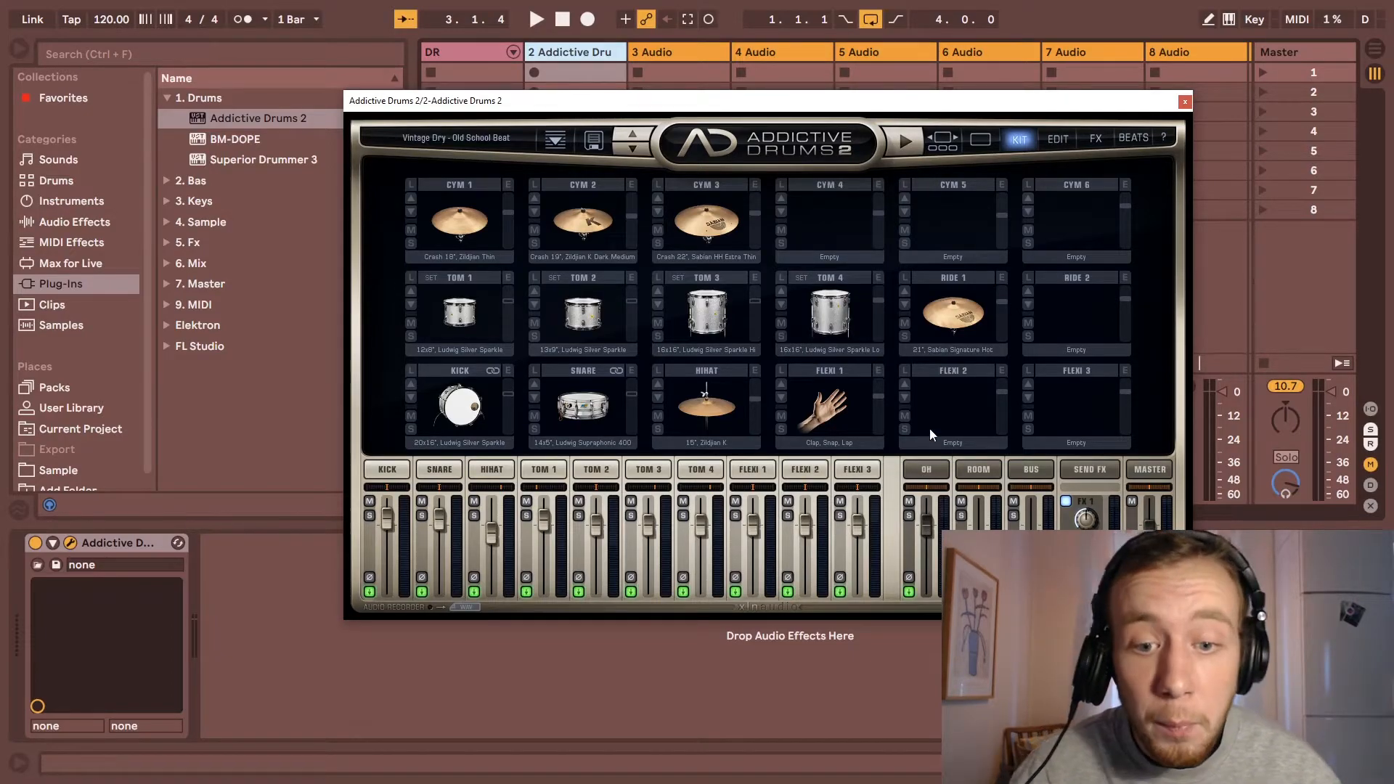
left_click(1185, 102)
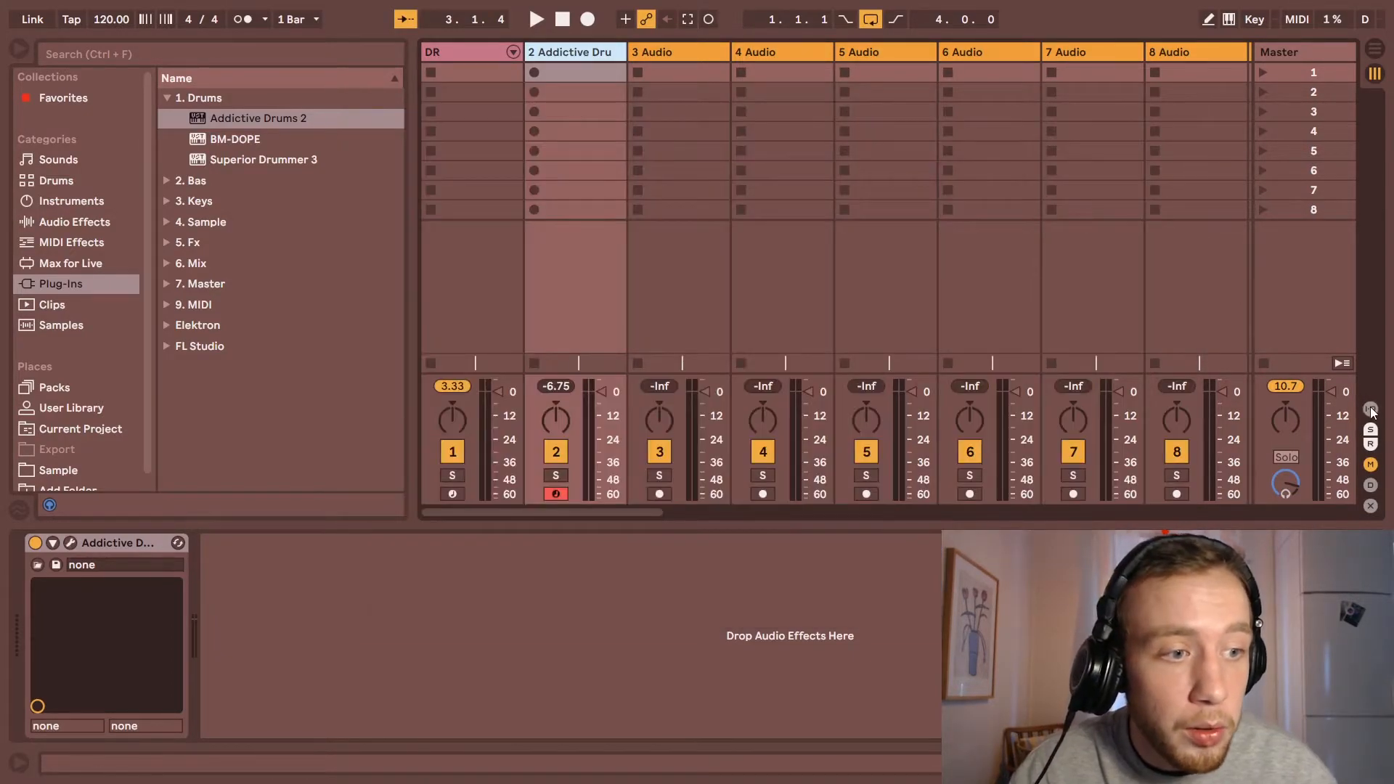
Step: Show the track routing and set audio tracks 3 and 4 to receive the Kick and Snare outputs of 2-Addictive Drums 2
left_click(684, 49)
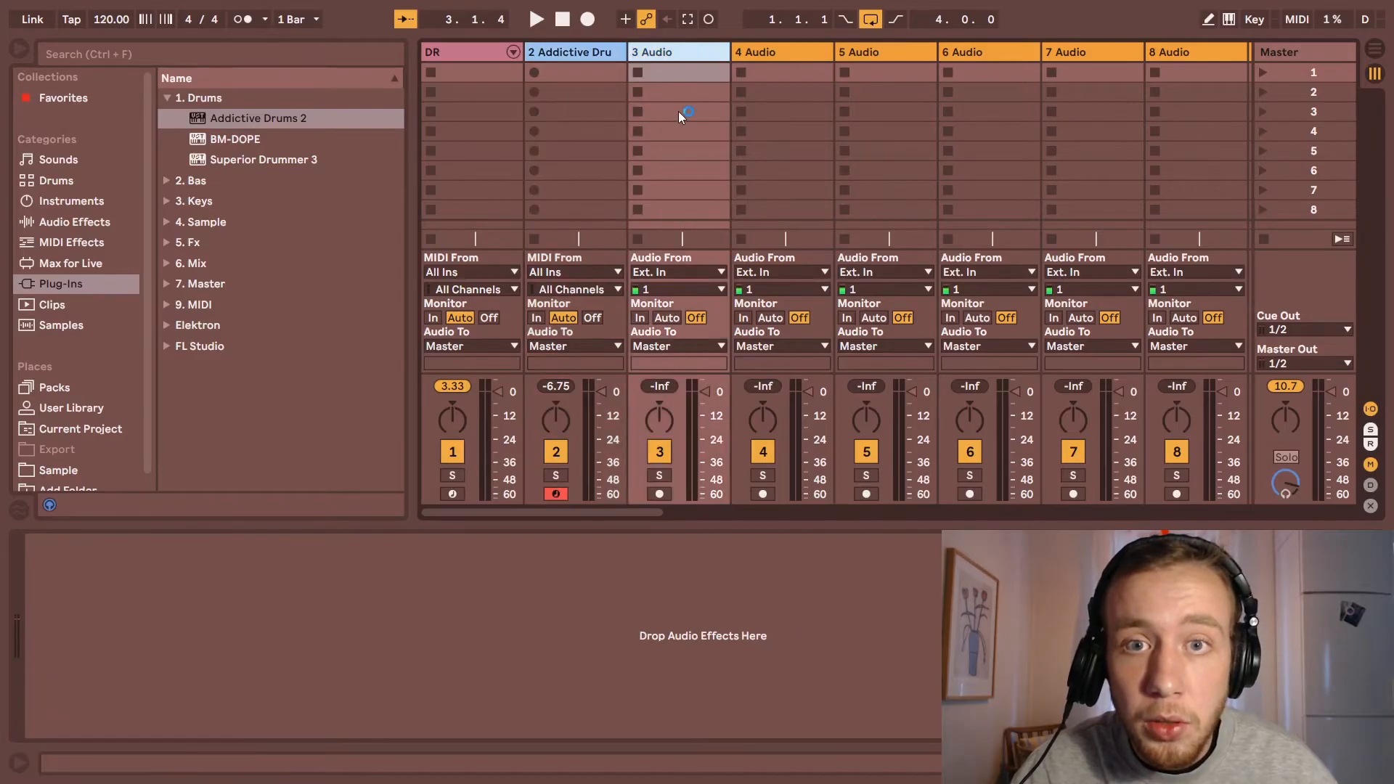
left_click(683, 272)
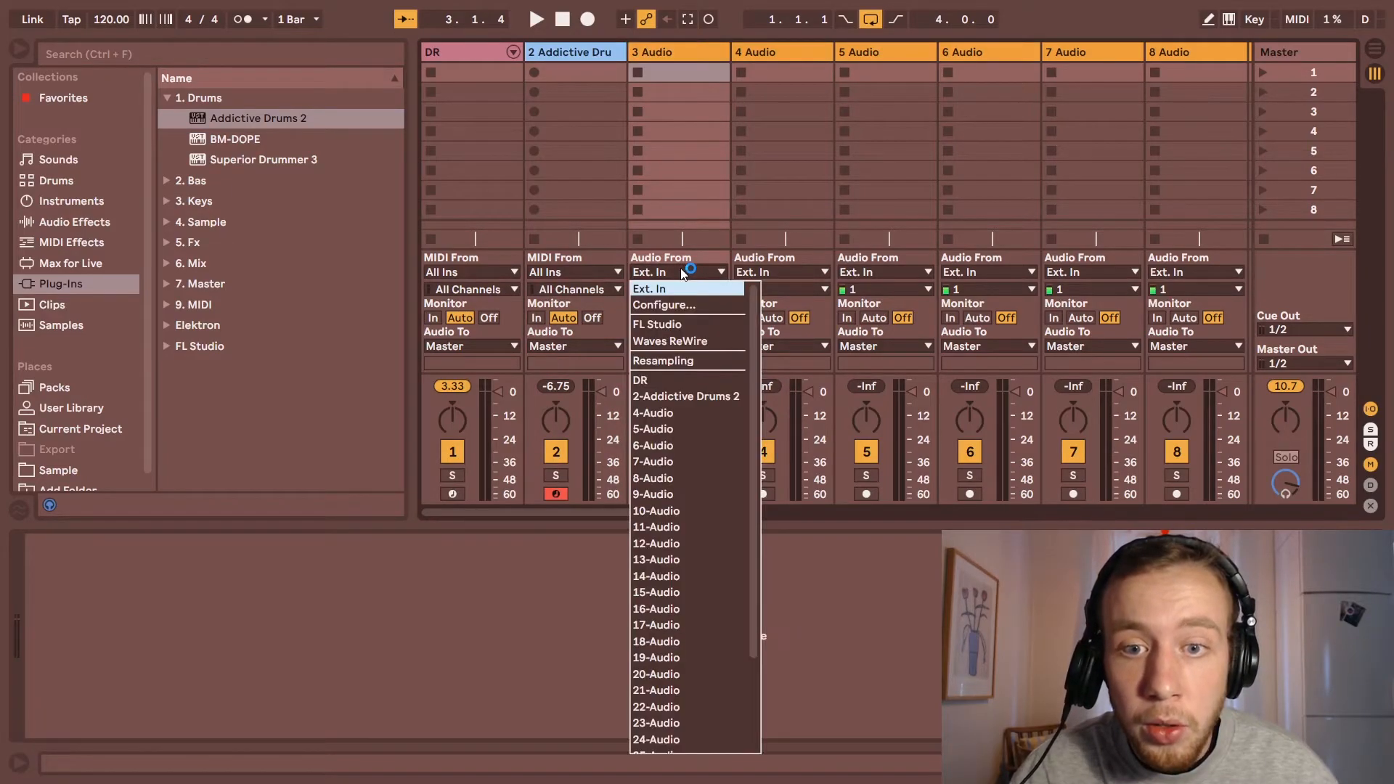
left_click(677, 397)
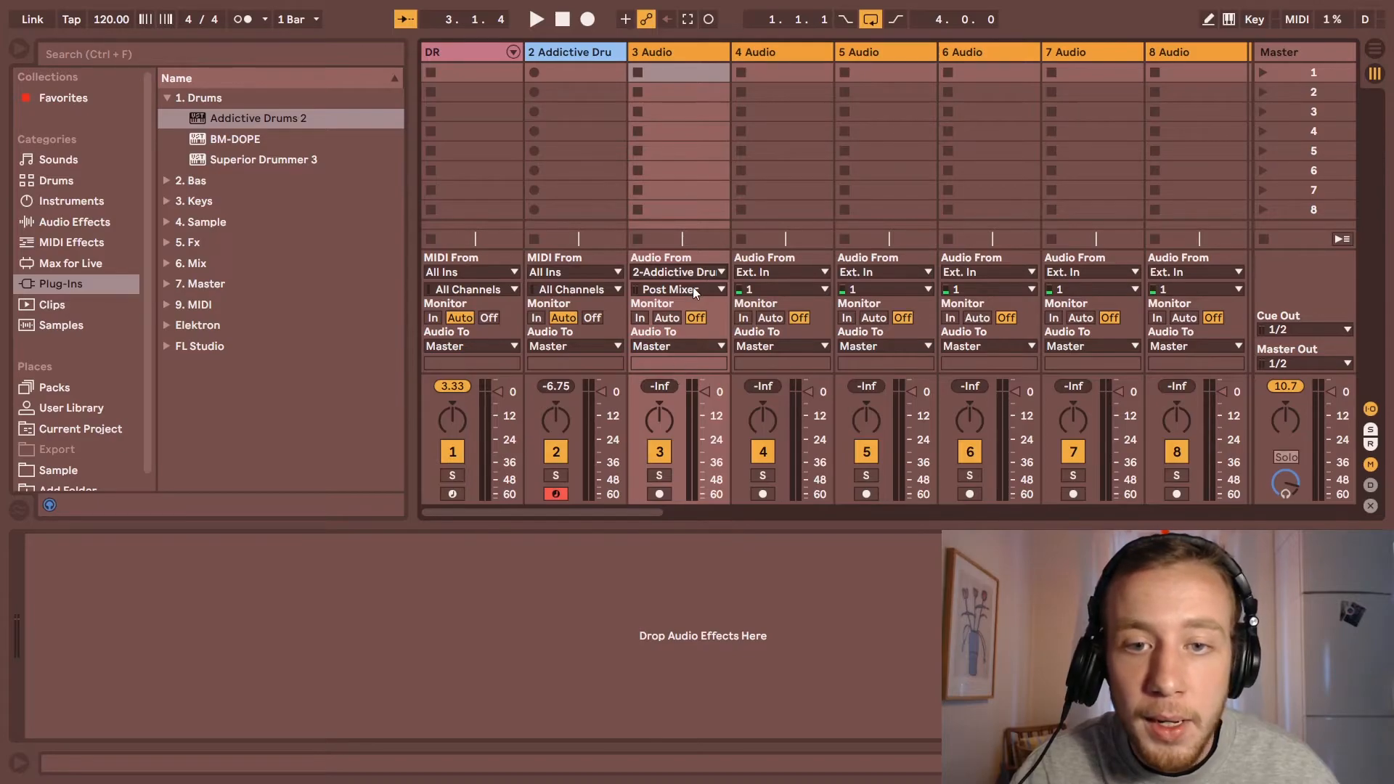
left_click(692, 289)
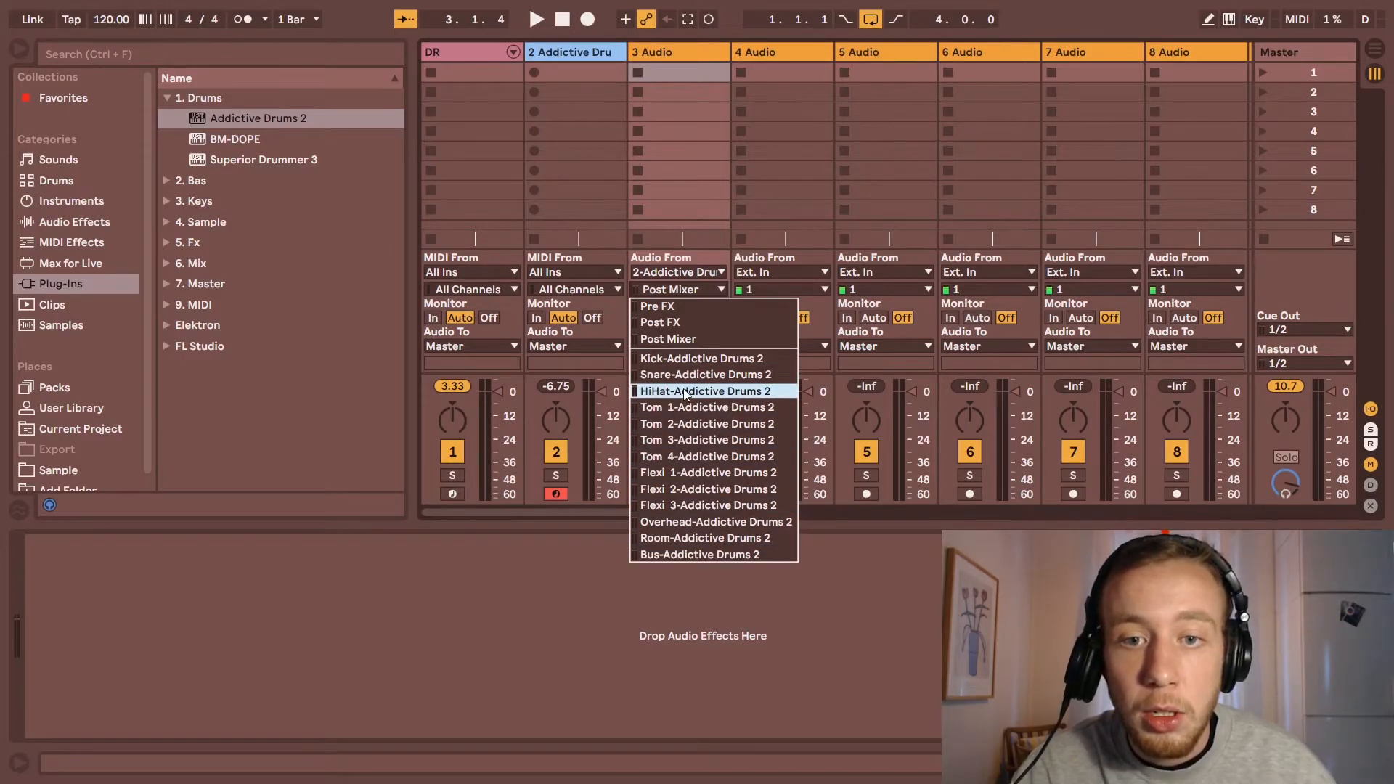
left_click(716, 336)
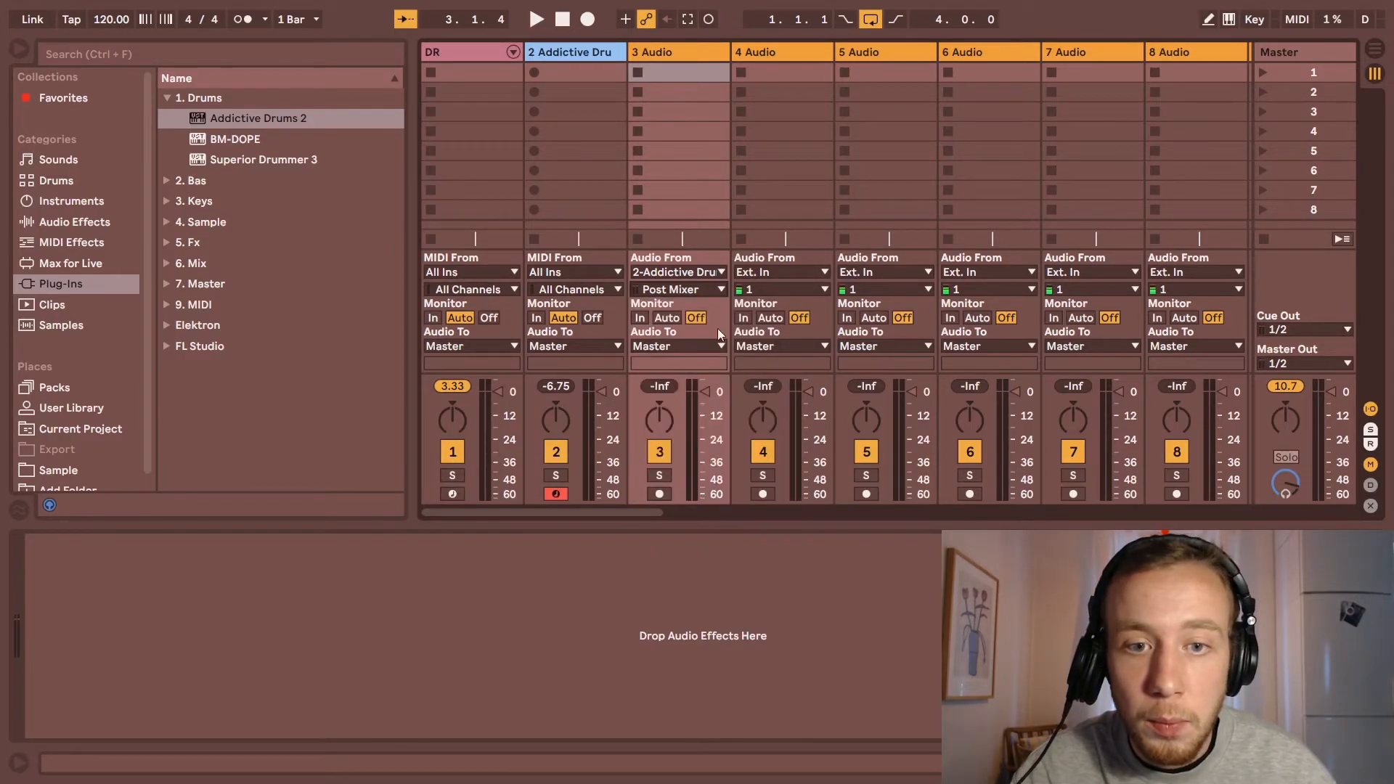
left_click(782, 272)
left_click(783, 395)
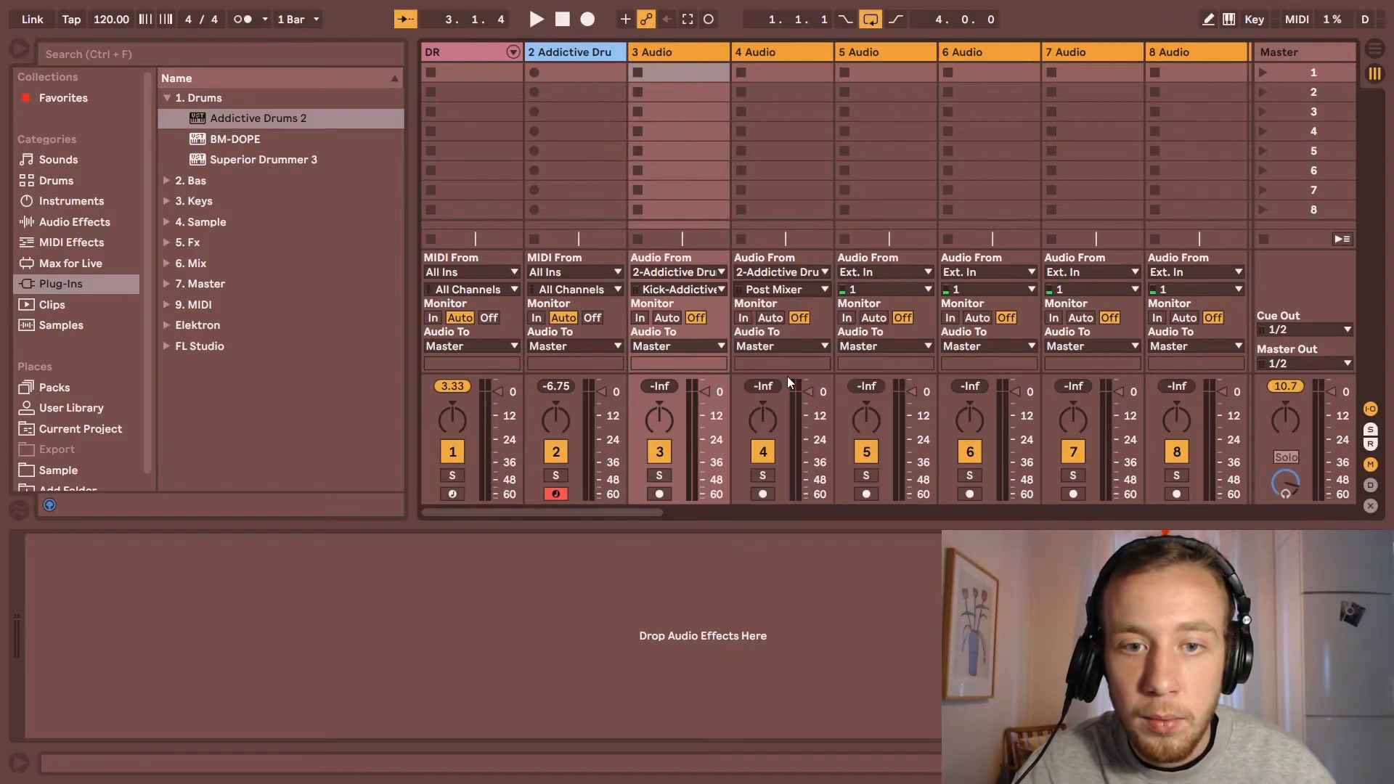
Step: Set audio tracks 5 and 6 to receive the HiHat and Tom 1 outputs of 2-Addictive Drums 2
left_click(888, 271)
left_click(886, 396)
left_click(888, 289)
left_click(877, 378)
left_click(959, 272)
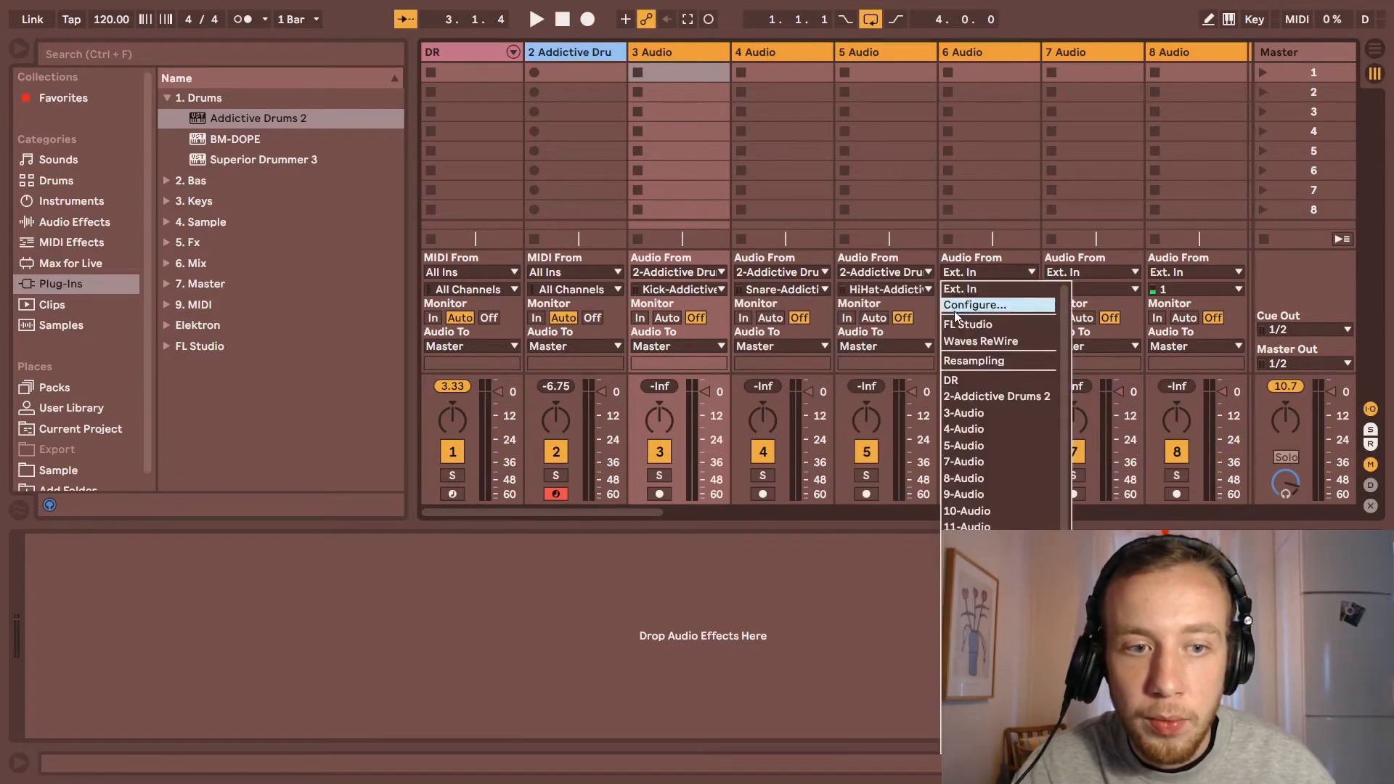
left_click(987, 396)
left_click(987, 289)
left_click(989, 404)
Step: Set audio tracks 7 and 8 to receive the Tom 2 and Tom 3 outputs of 2-Addictive Drums 2
left_click(1073, 273)
left_click(1075, 397)
left_click(1075, 289)
left_click(1073, 419)
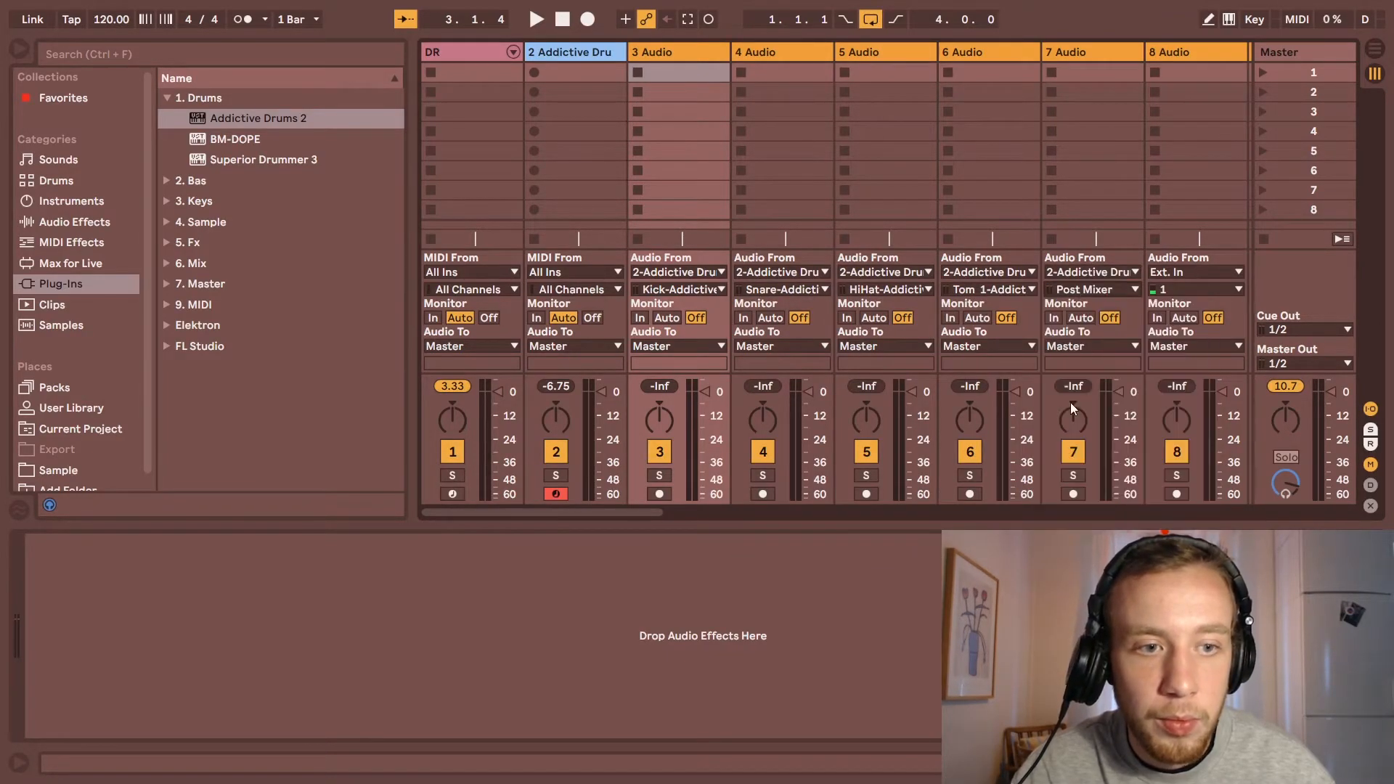
left_click(1177, 272)
left_click(1184, 397)
left_click(1183, 289)
left_click(1195, 439)
Step: Set audio tracks 9 and 10 to receive the Tom 4 and Flexi 1 outputs of 2-Addictive Drums 2
scroll(1089, 392, "right", 8)
left_click(626, 272)
left_click(630, 396)
left_click(635, 289)
left_click(633, 458)
left_click(712, 273)
left_click(714, 397)
left_click(723, 289)
left_click(729, 474)
Step: Set audio tracks 11 and 12 to receive the Flexi 2 and Flexi 3 outputs of 2-Addictive Drums 2
left_click(816, 272)
left_click(821, 397)
left_click(829, 289)
left_click(829, 488)
left_click(922, 272)
left_click(944, 397)
left_click(953, 289)
left_click(944, 500)
Step: Set audio tracks 13 and 14 to receive the Overhead and Room outputs of 2-Addictive Drums 2
left_click(1035, 273)
left_click(1025, 397)
left_click(1039, 289)
left_click(1045, 513)
left_click(1122, 289)
left_click(1127, 273)
left_click(1127, 396)
left_click(1129, 289)
left_click(1127, 531)
Step: Set audio track 15 to receive the Bus output of 2-Addictive Drums 2
scroll(1125, 258, "right", 3)
left_click(965, 273)
left_click(971, 396)
left_click(979, 290)
left_click(976, 543)
Step: Delete the unused audio tracks 16 through 29
left_click_drag(1083, 128, 655, 162)
left_click(678, 52)
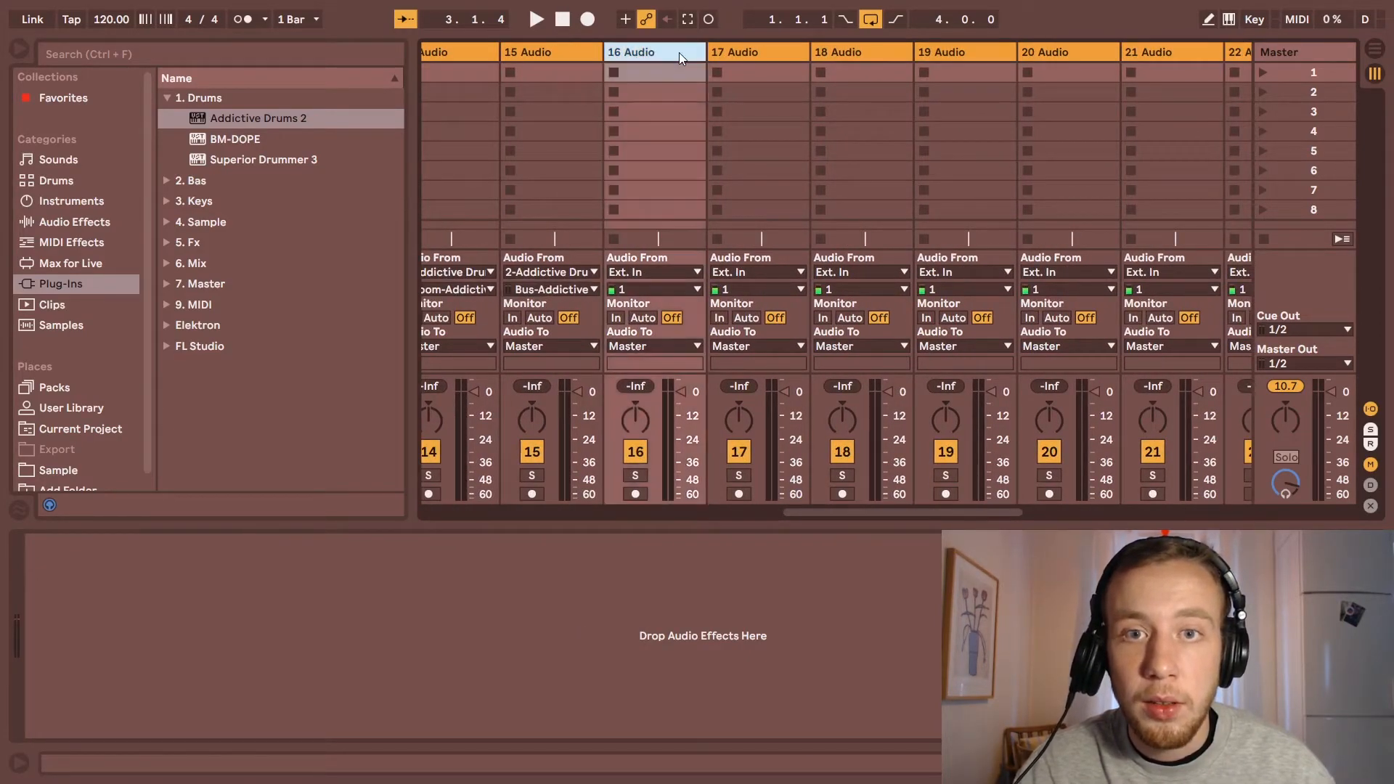
scroll(1129, 149, "right", 6)
scroll(1159, 143, "right", 2)
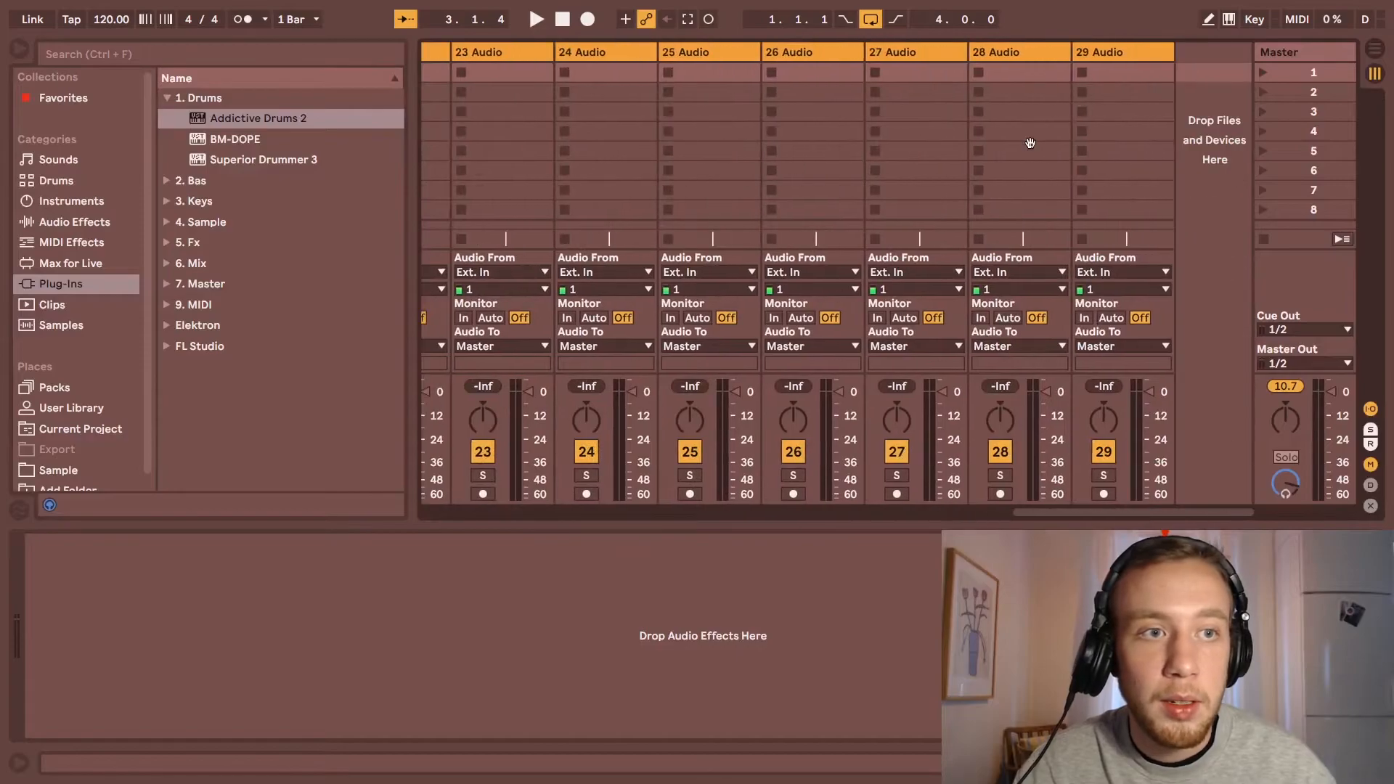
left_click(1113, 54, "shift")
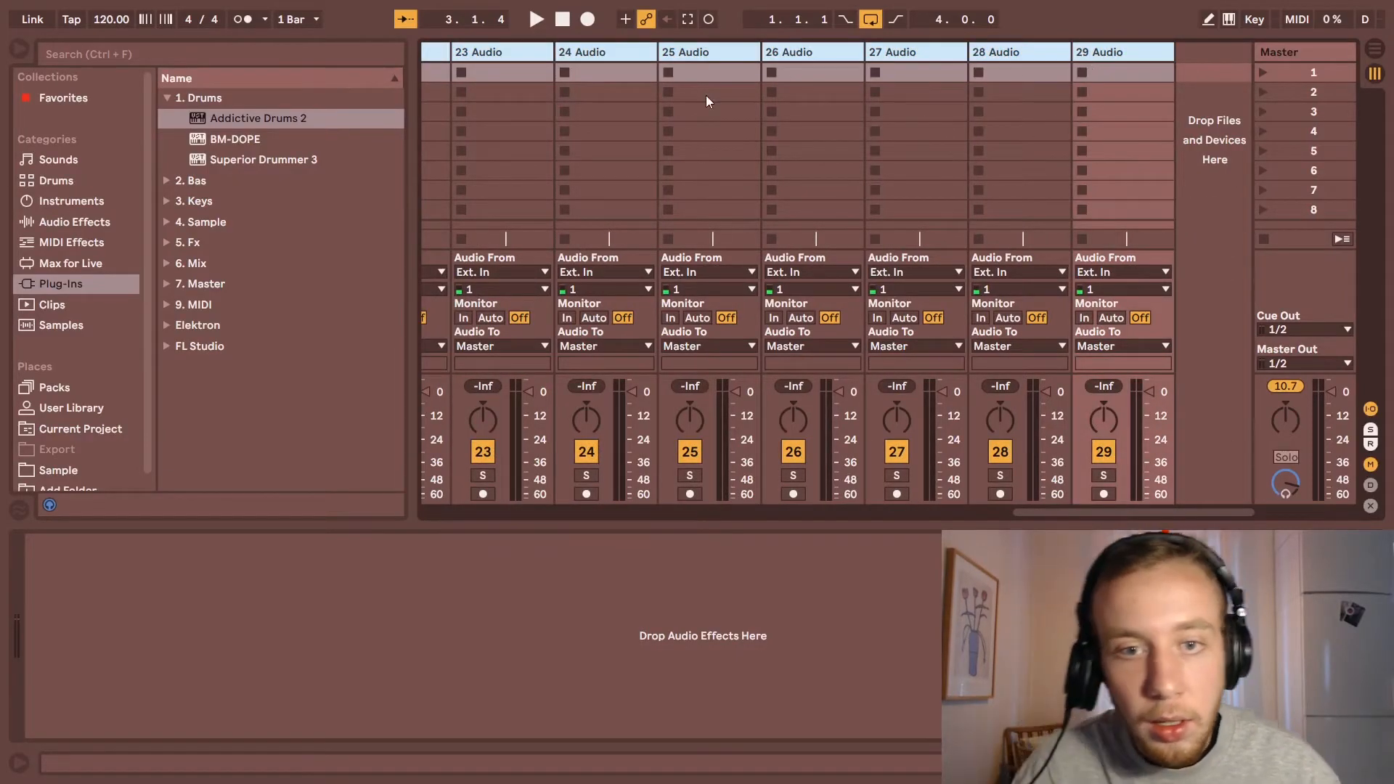
scroll(629, 137, "left", 15)
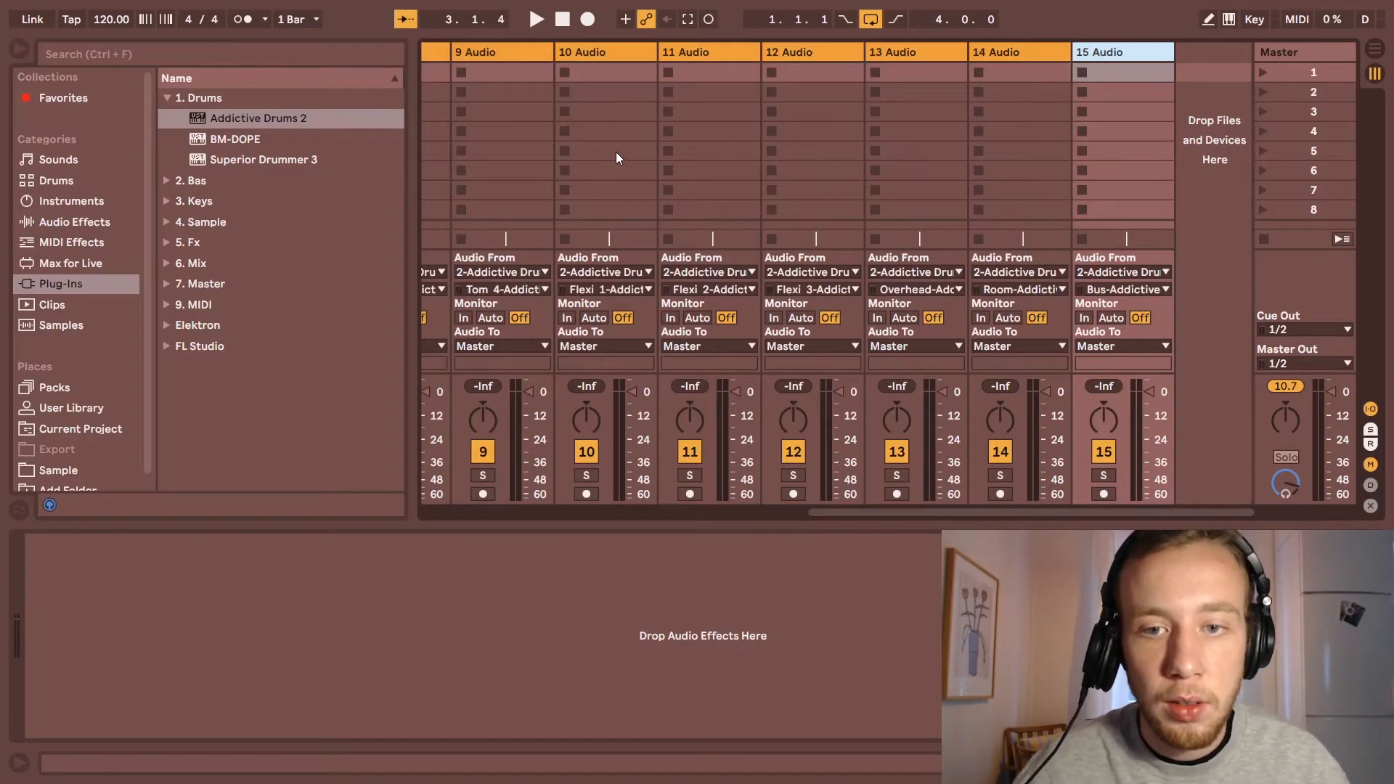
Step: Rename tracks 2 to 15 as AD, Kick, Snare, HiHat, Tom 1, Tom 2, Tom 3, Tom 4, Flexi 1, Flexi 2, Flexi 3, OH, Room and Bus
left_click_drag(888, 154, 1140, 145)
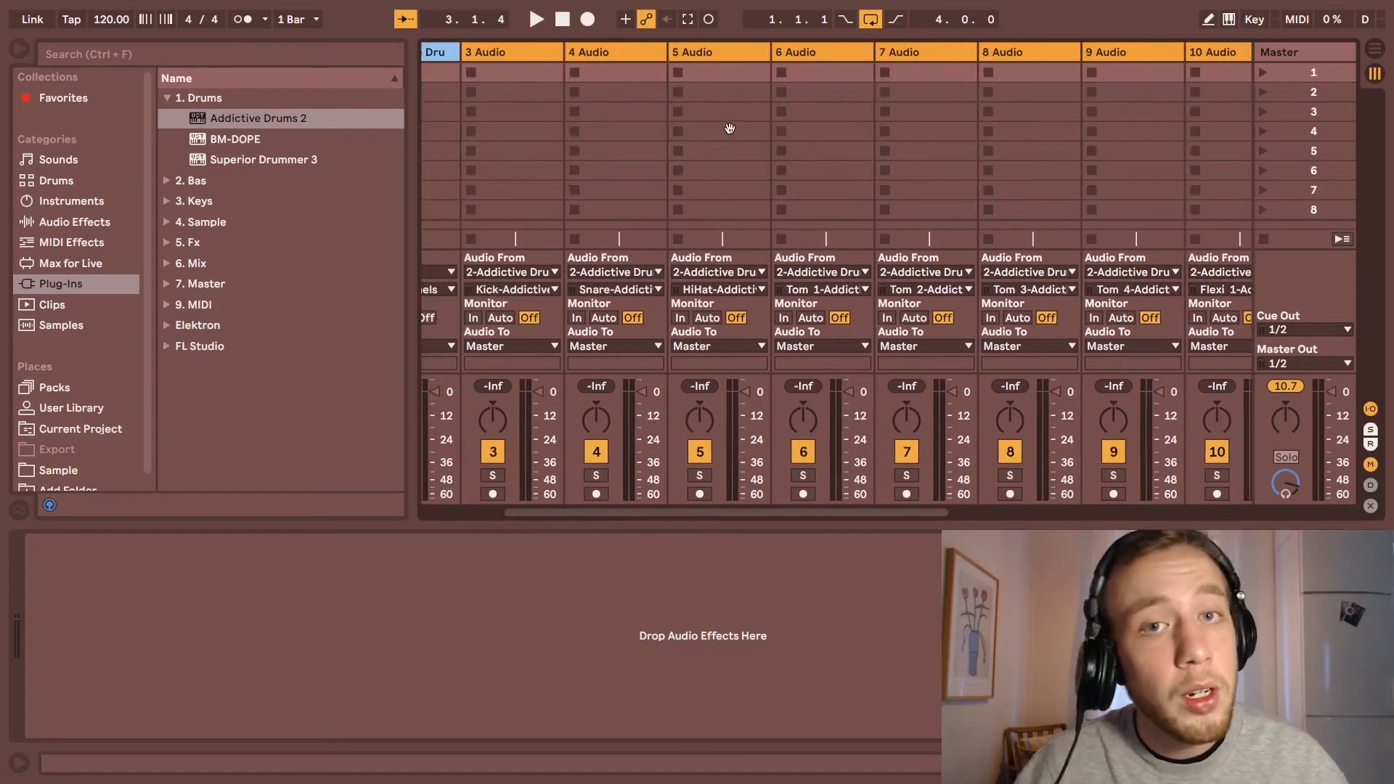
left_click_drag(716, 129, 817, 135)
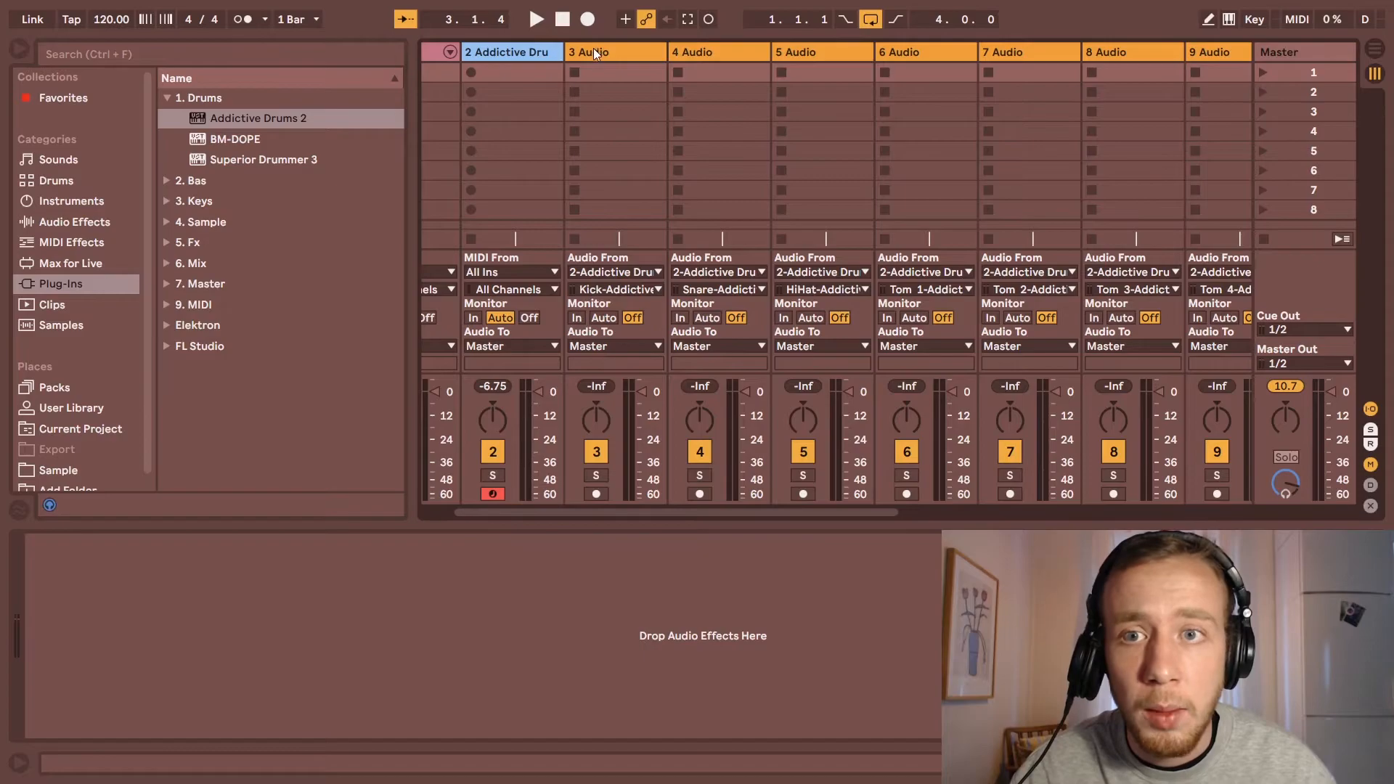
double_click(513, 53)
type("AD")
key("Tab")
type("Kick\tSnare\tHiHat\tTom 1\tTom 2\tTom 3\tTom 4\tFlexi 1\tFlexi 2\tFlexi 3\tOH")
key("Tab")
type("Room")
key("Tab")
type("Bus")
key("Return")
key("Left")
Step: Group the tracks from AD through Bus
left_click_drag(609, 118, 960, 136)
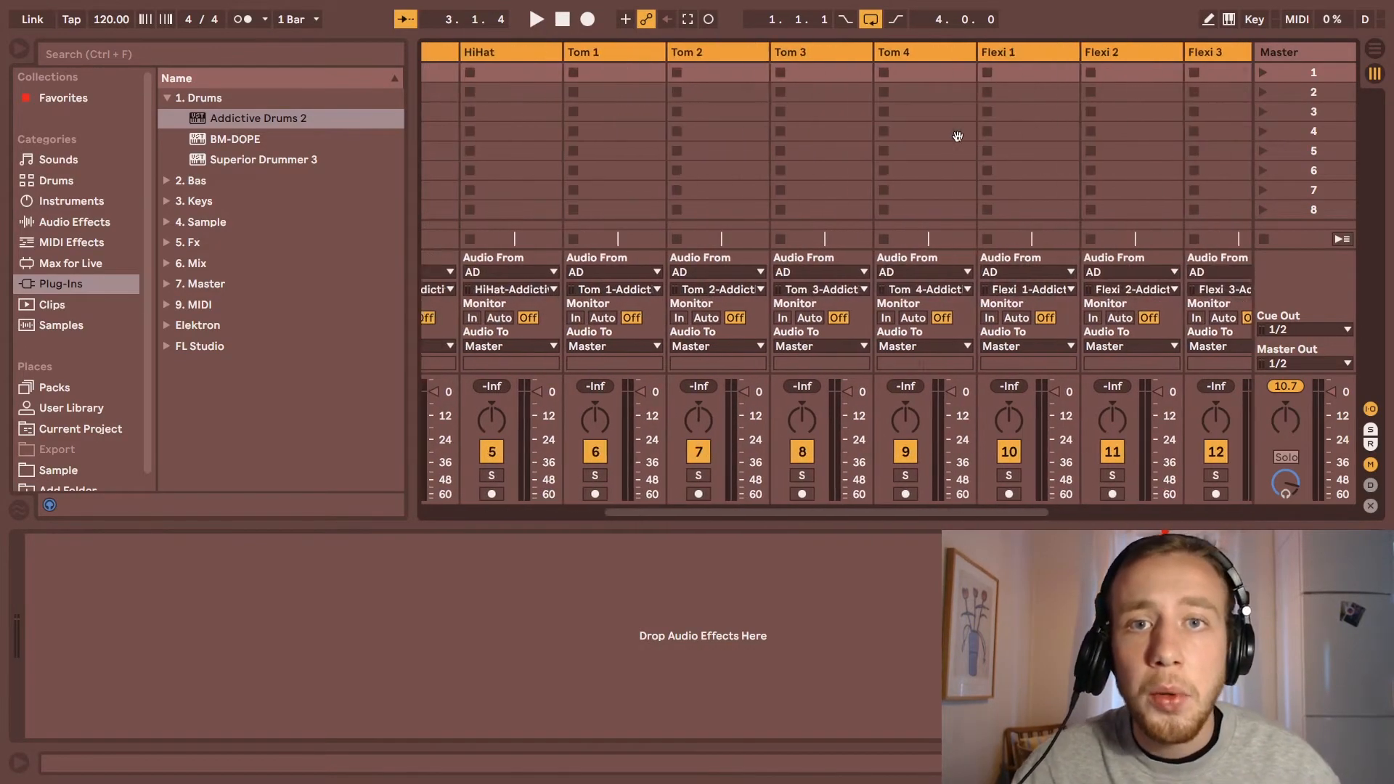
right_click(590, 55)
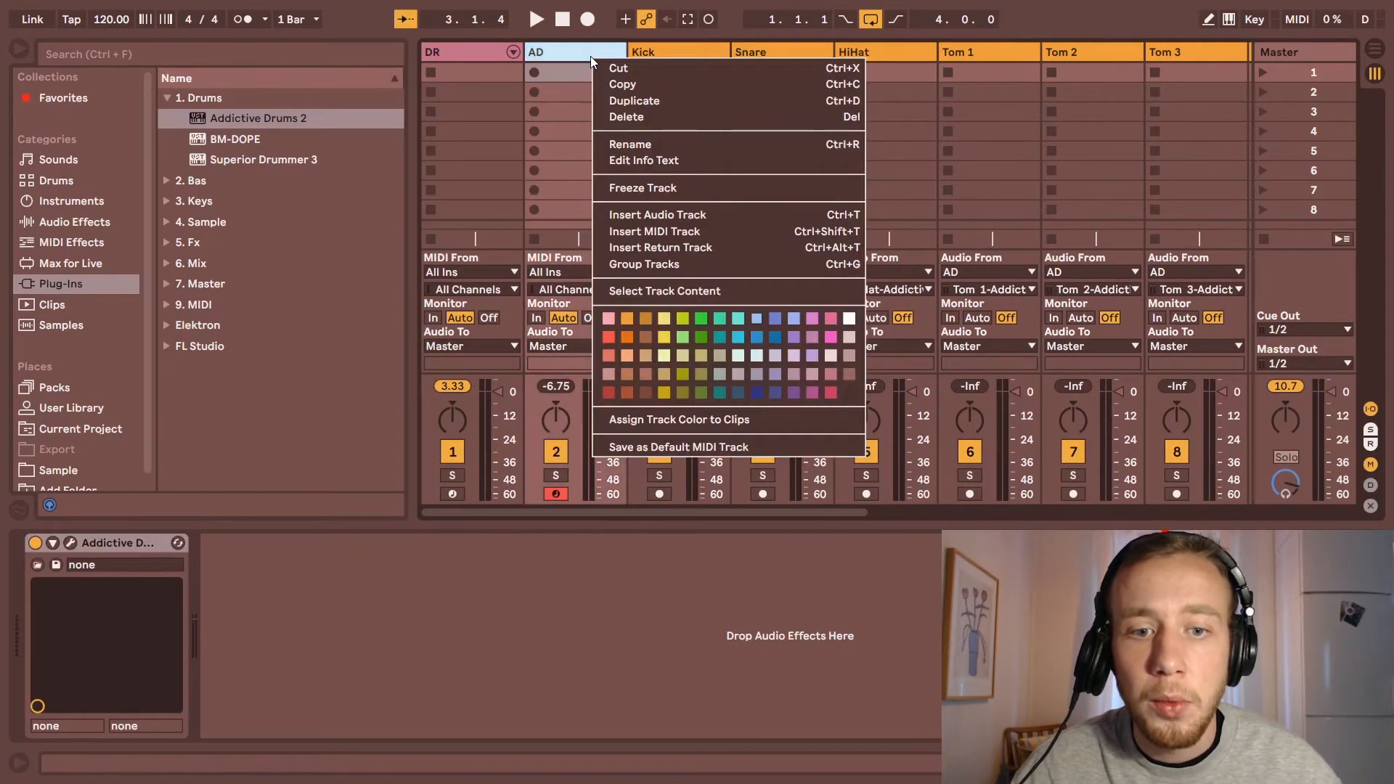
left_click(586, 54)
left_click_drag(1010, 111, 944, 108)
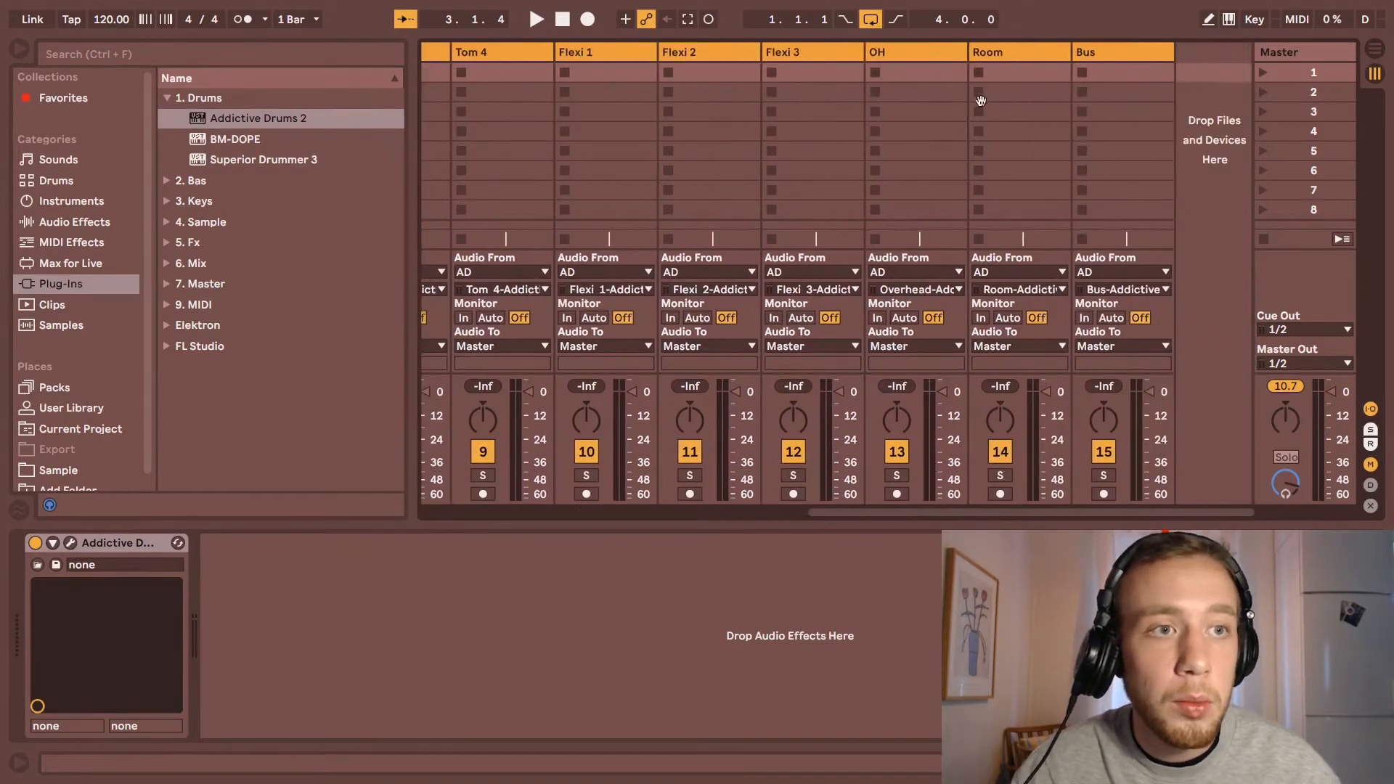
left_click(1105, 51, "shift")
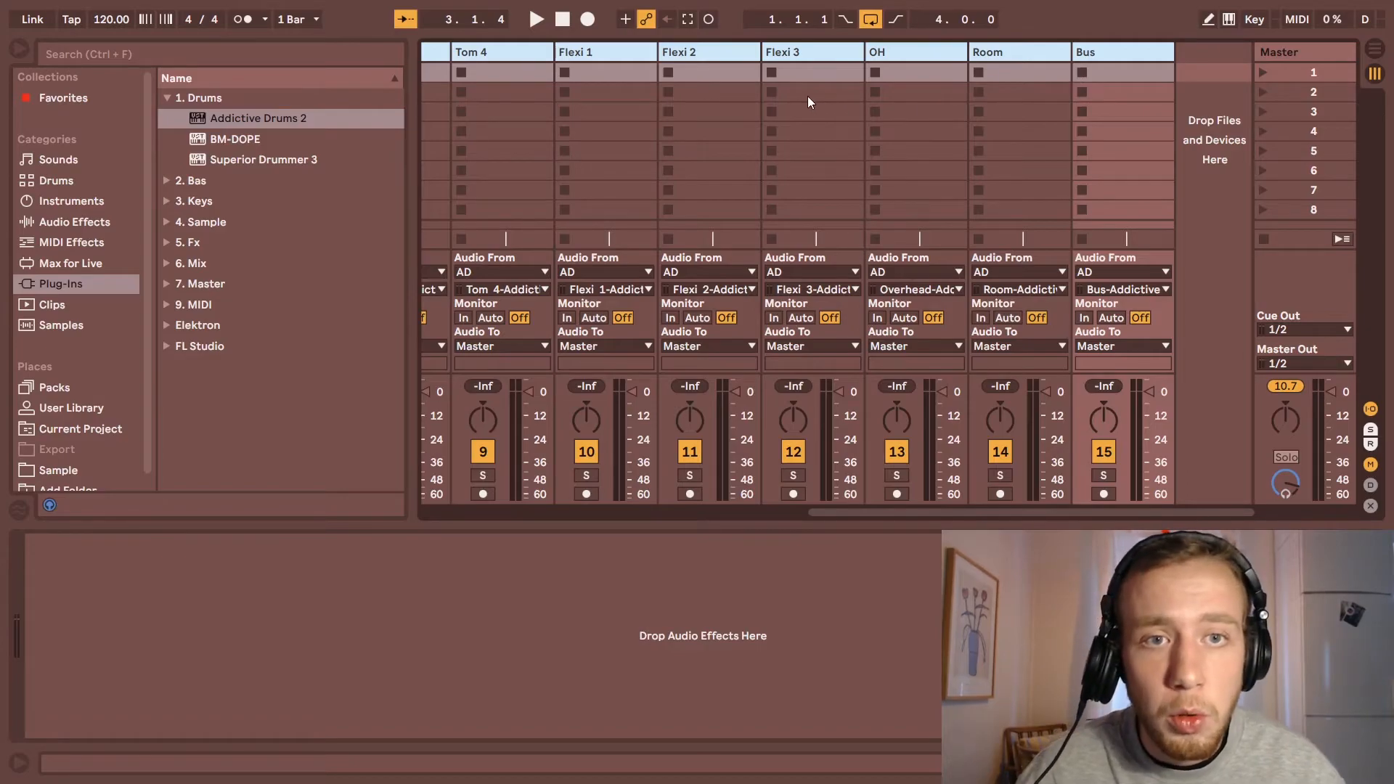
key("ctrl+g")
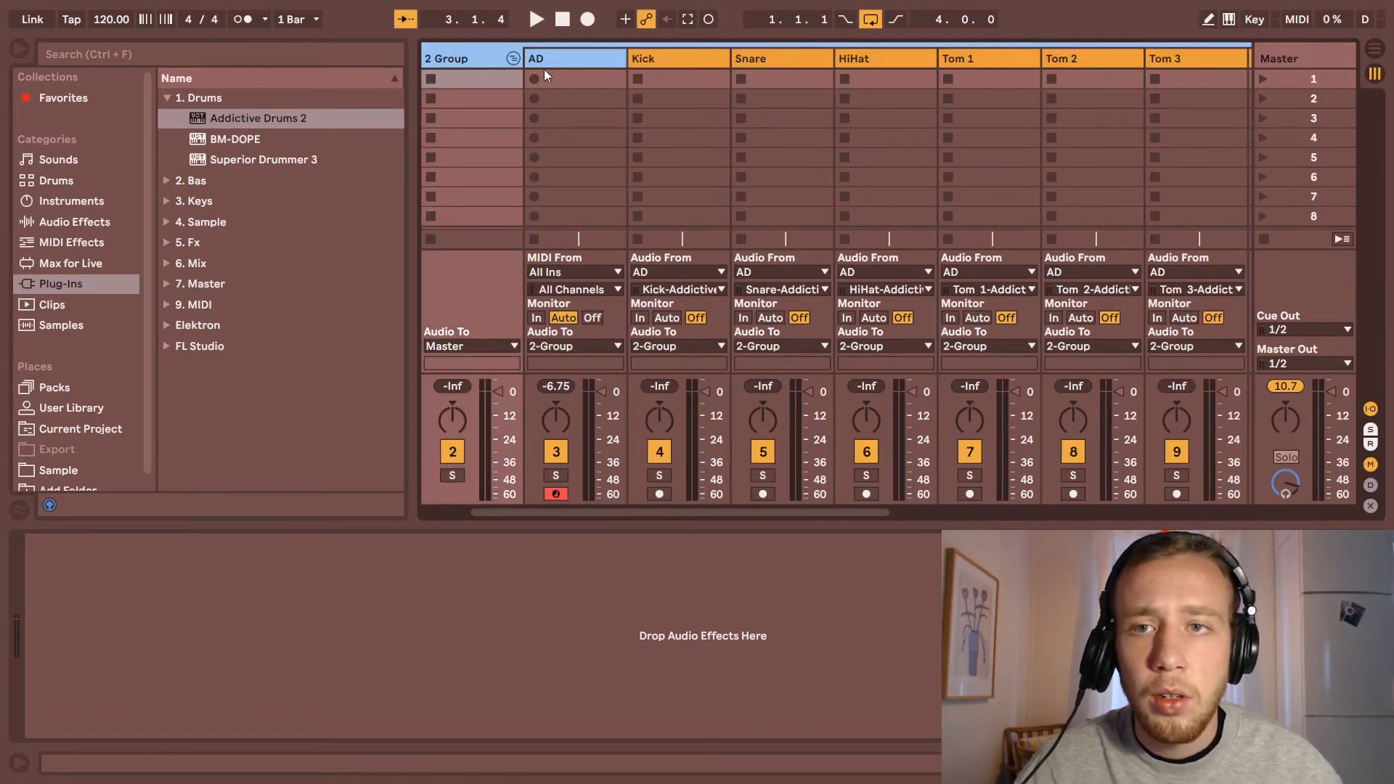
Step: Rename the new group track as AD
right_click(490, 55)
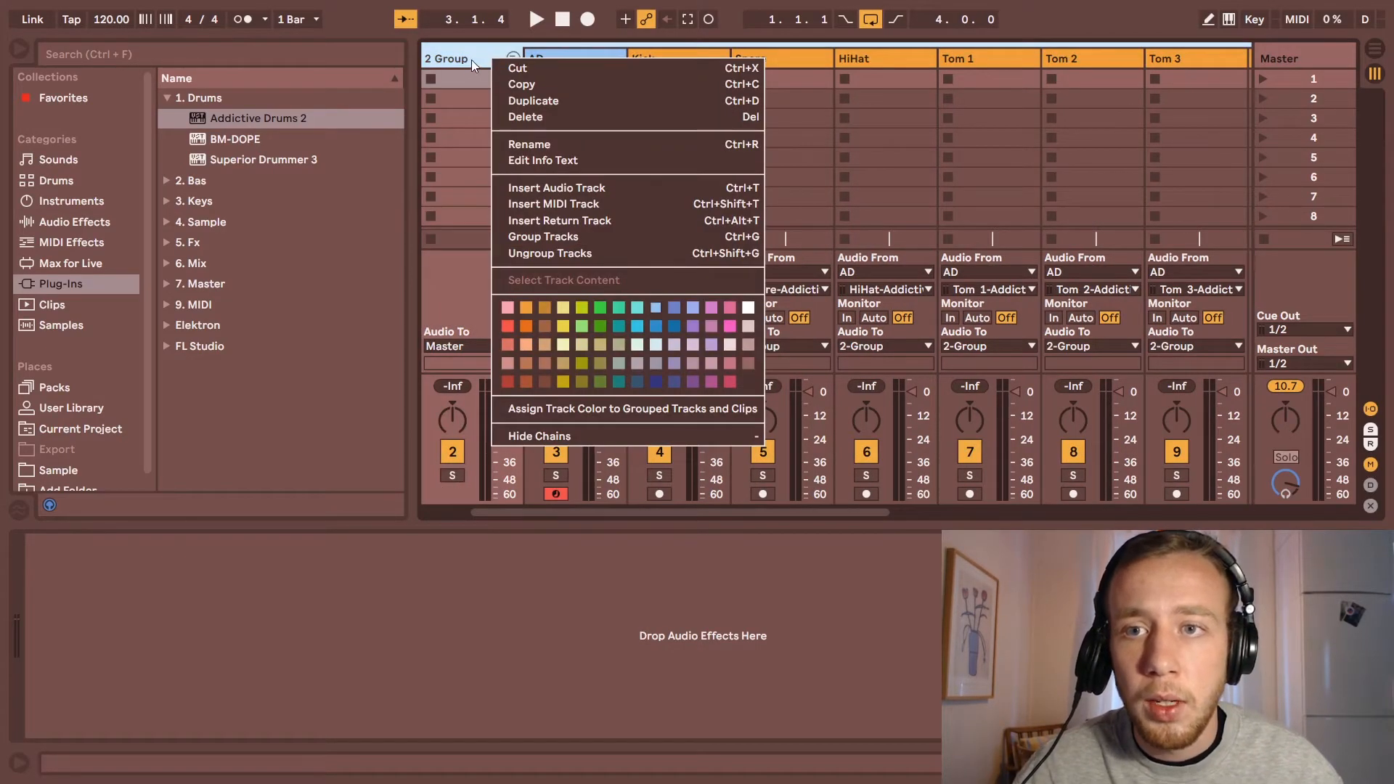
left_click(570, 140)
type("AD")
key("Return")
Step: Rename the MIDI track inside the AD group as Addictive Drums
left_click(563, 55)
key("ctrl+r")
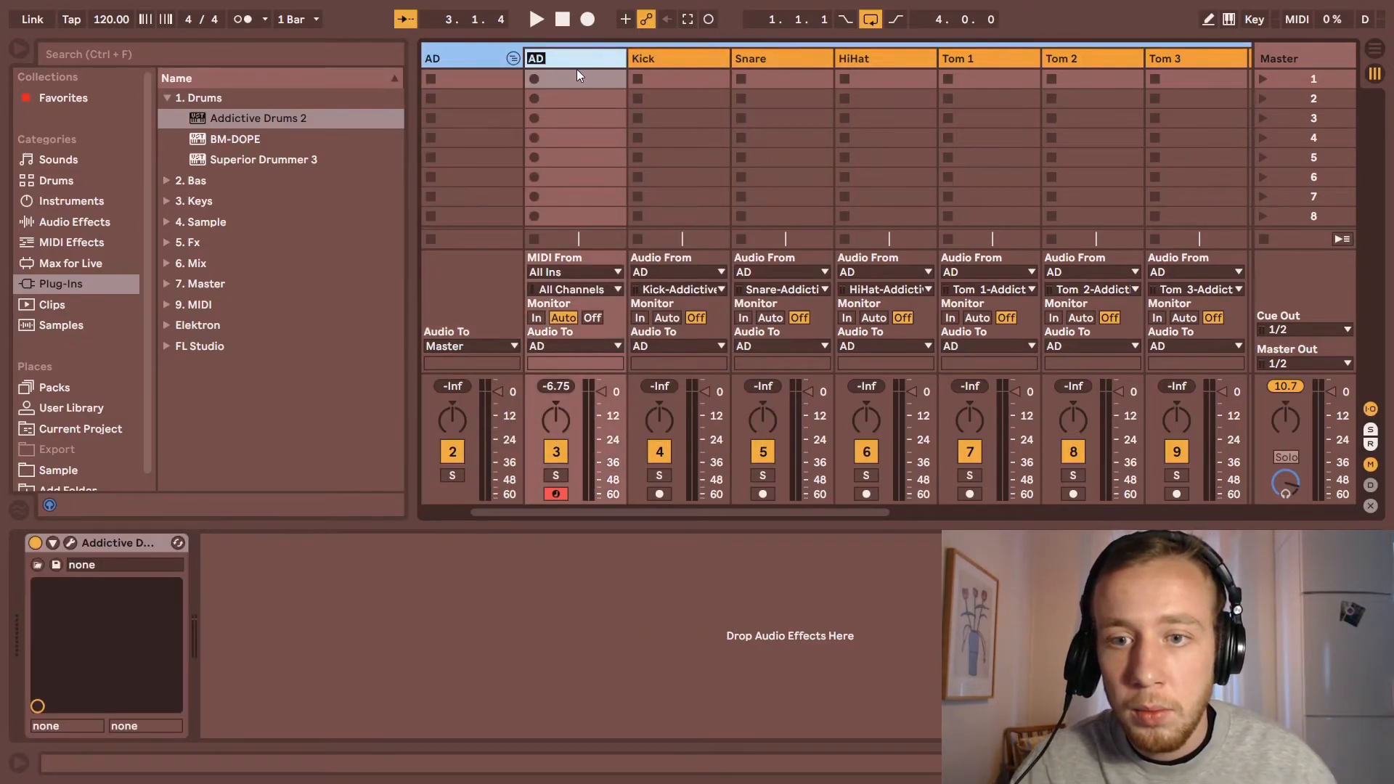
type("Addictive Drum")
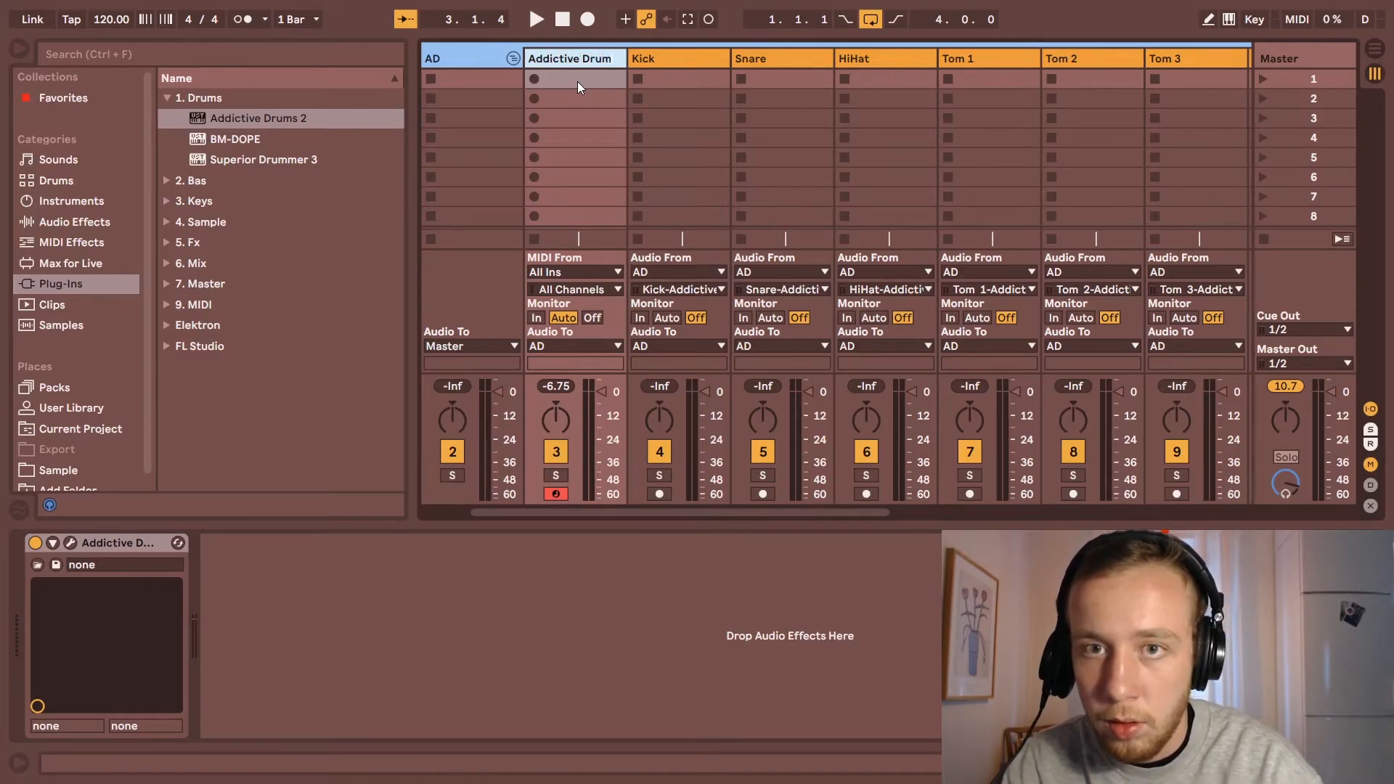
type("s")
key("Return")
Step: Give the AD group a muted brown colour and assign that colour to its grouped tracks and clips
scroll(603, 54, "left", 2)
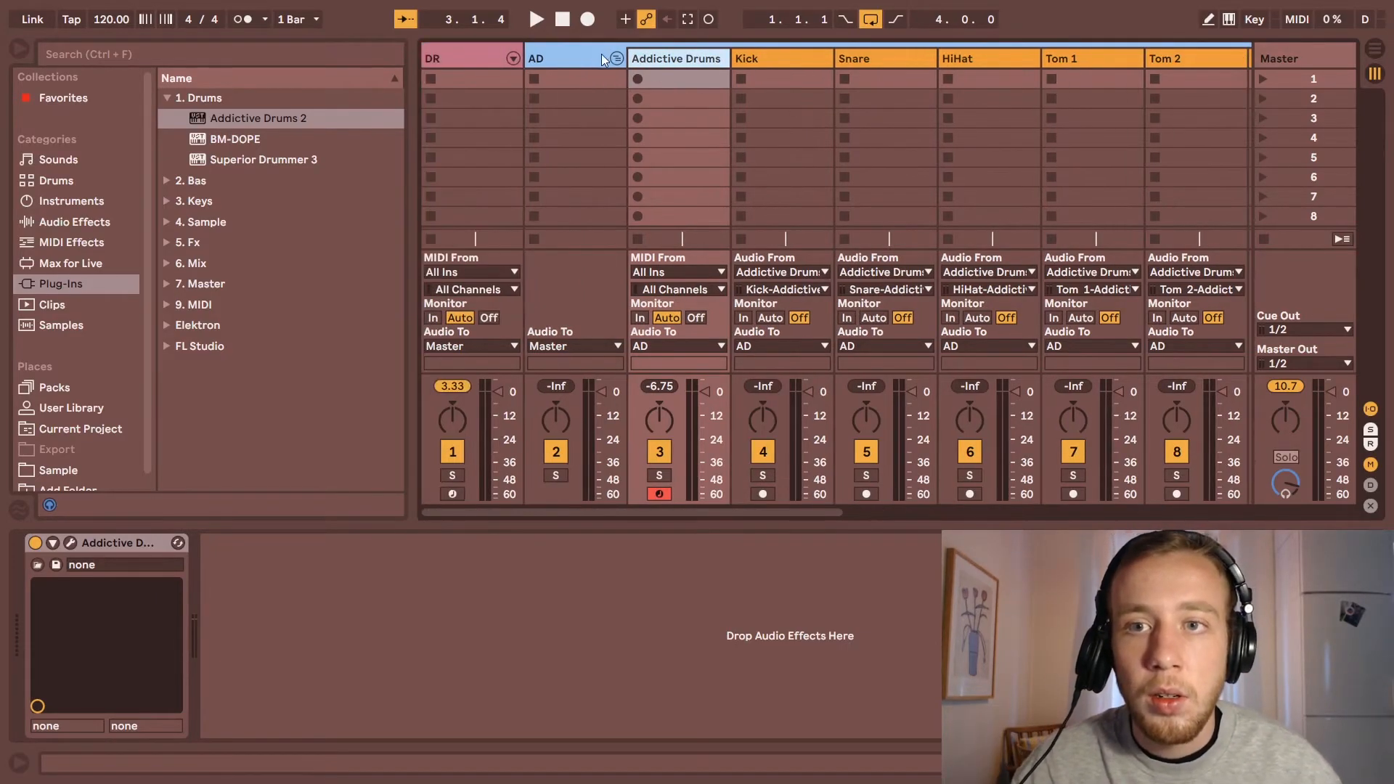
right_click(602, 60)
left_click(856, 361)
right_click(577, 58)
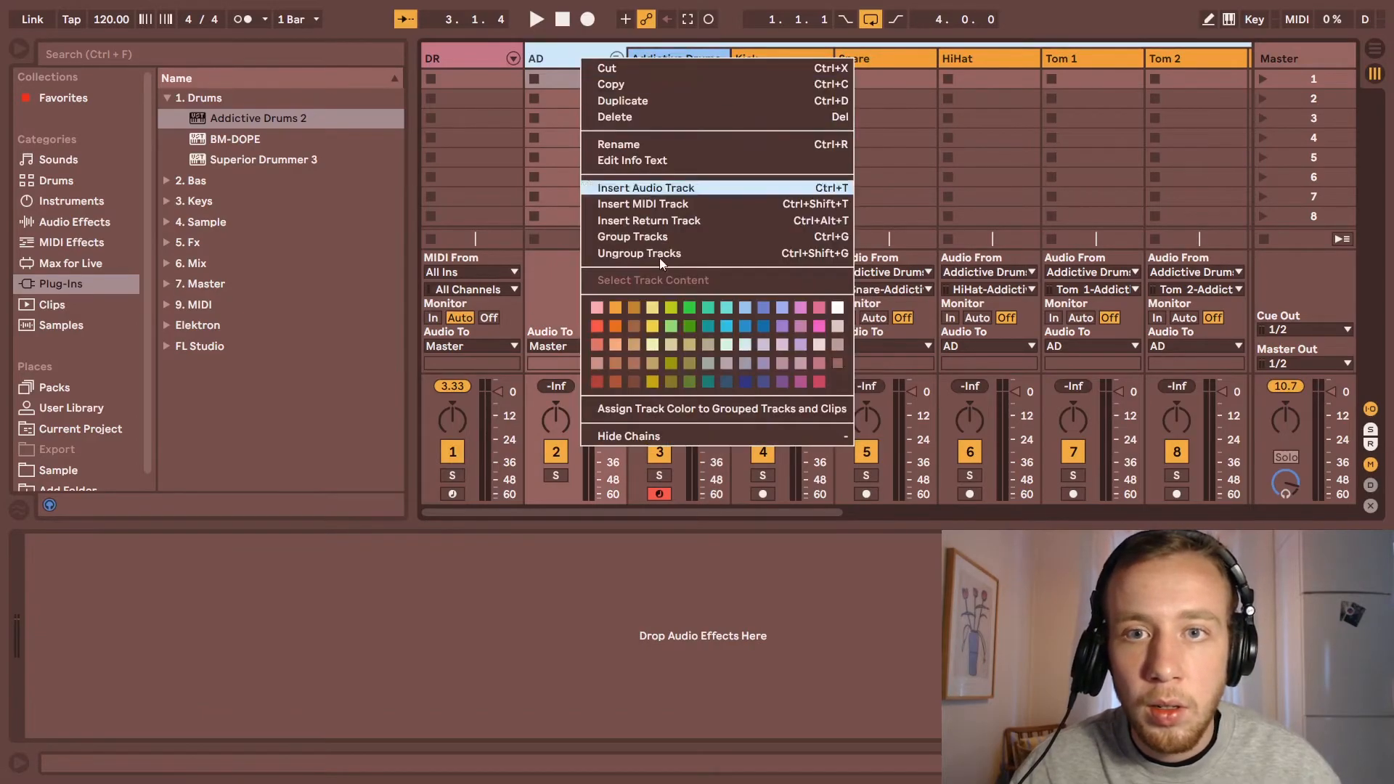
left_click(656, 410)
left_click(680, 78)
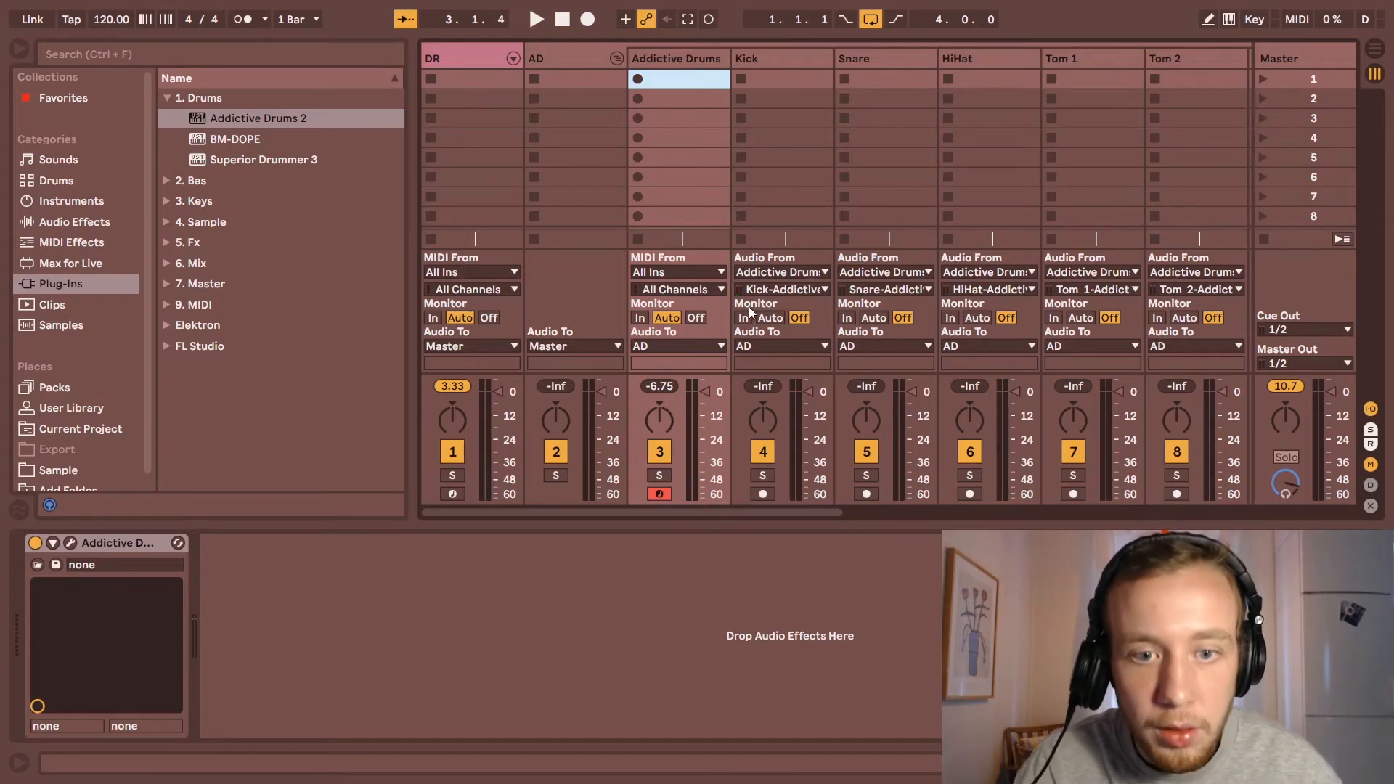
Step: Set input monitoring to In for all the audio tracks from Kick through Bus
left_click(777, 59)
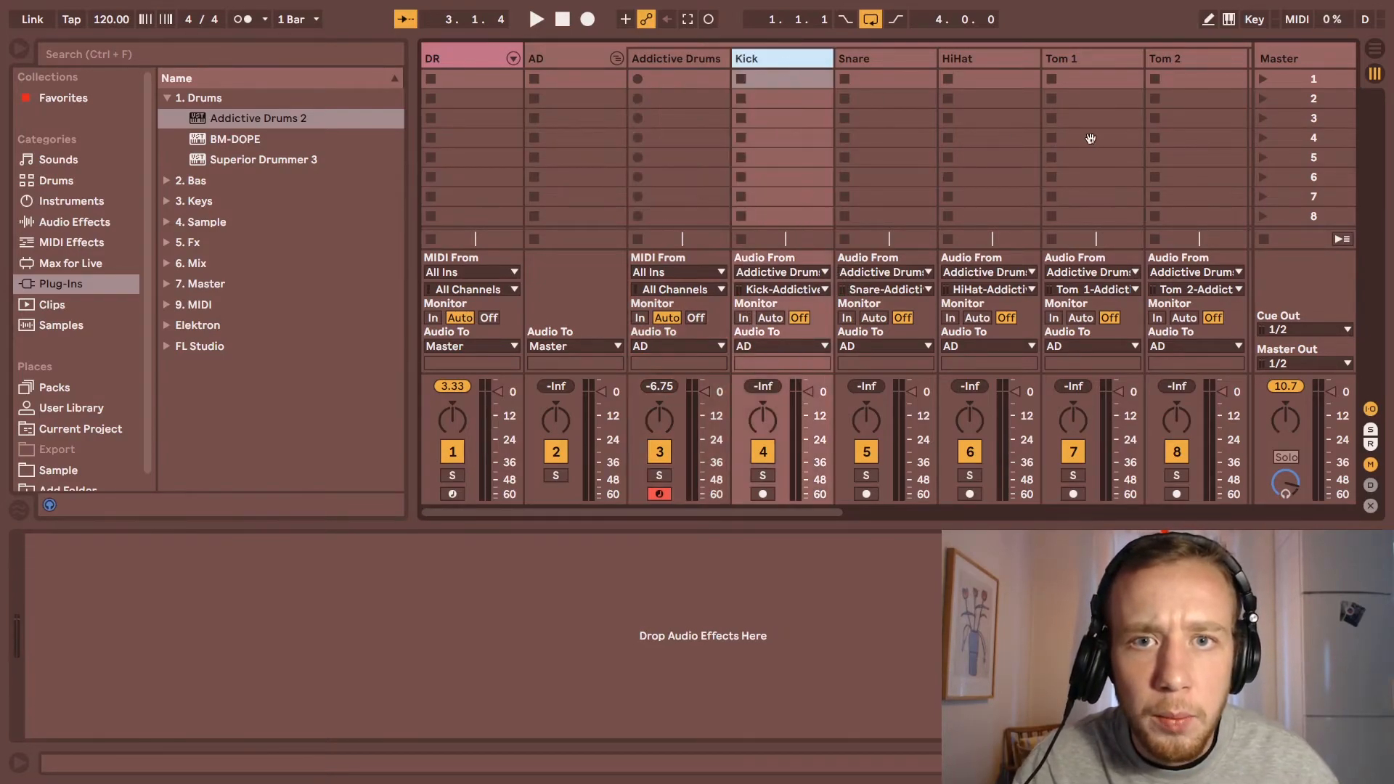
scroll(944, 146, "right", 10)
left_click(1137, 60, "shift")
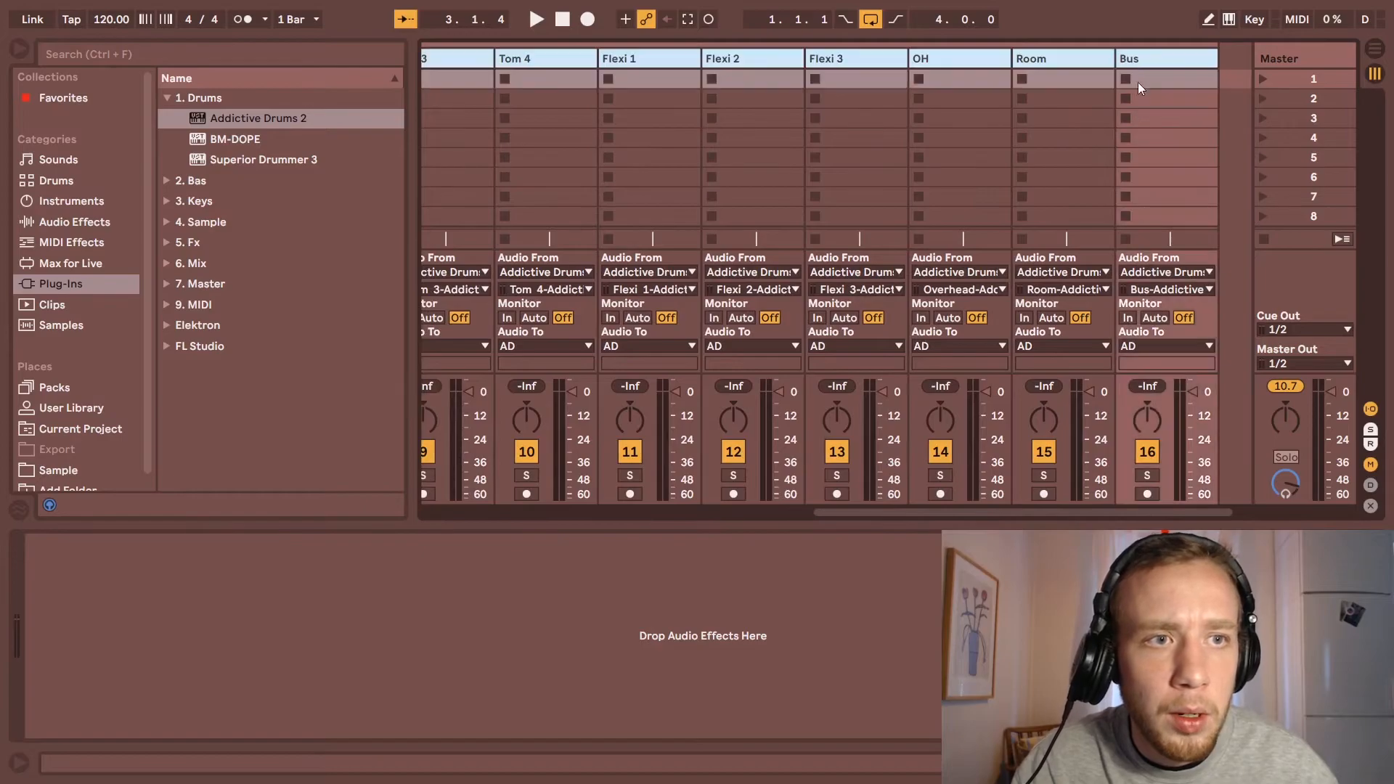
left_click(1130, 318)
scroll(545, 218, "left", 10)
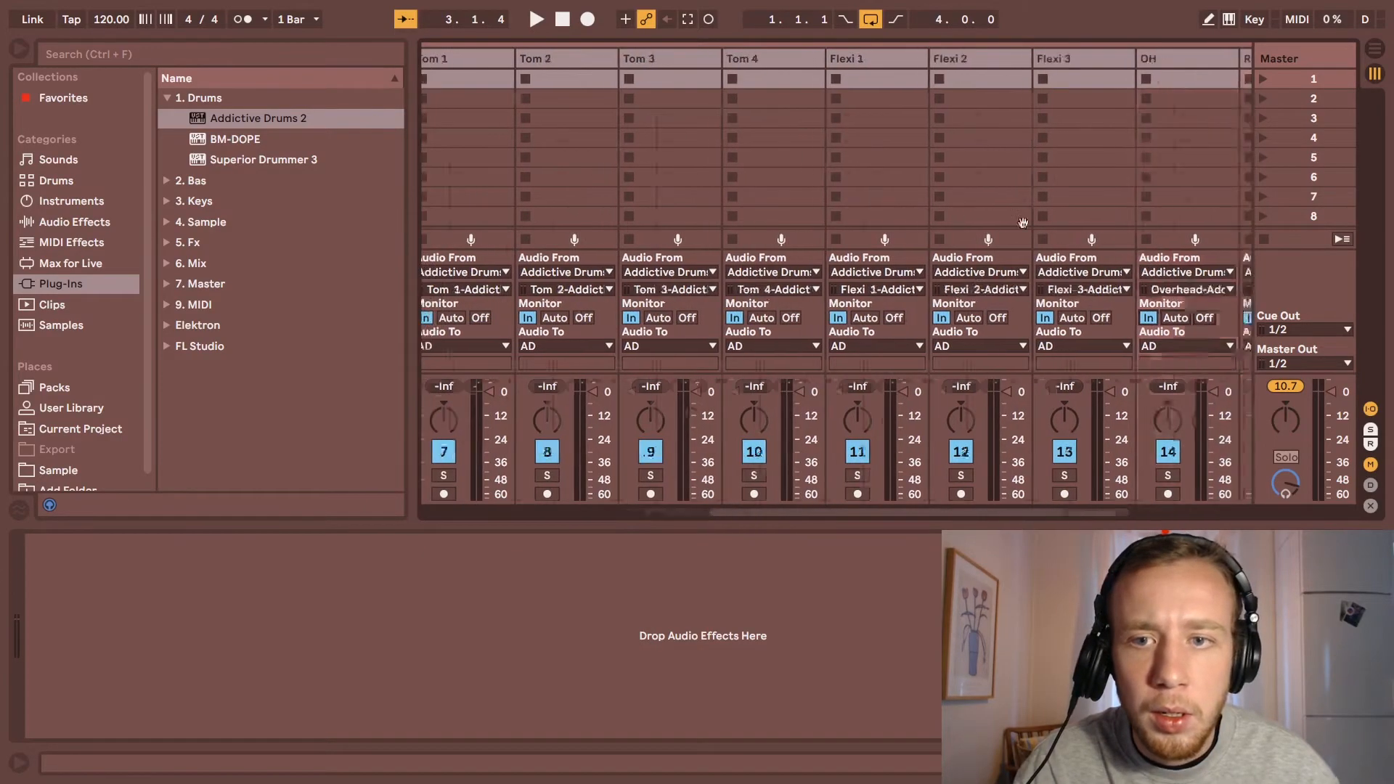
scroll(885, 199, "left", 3)
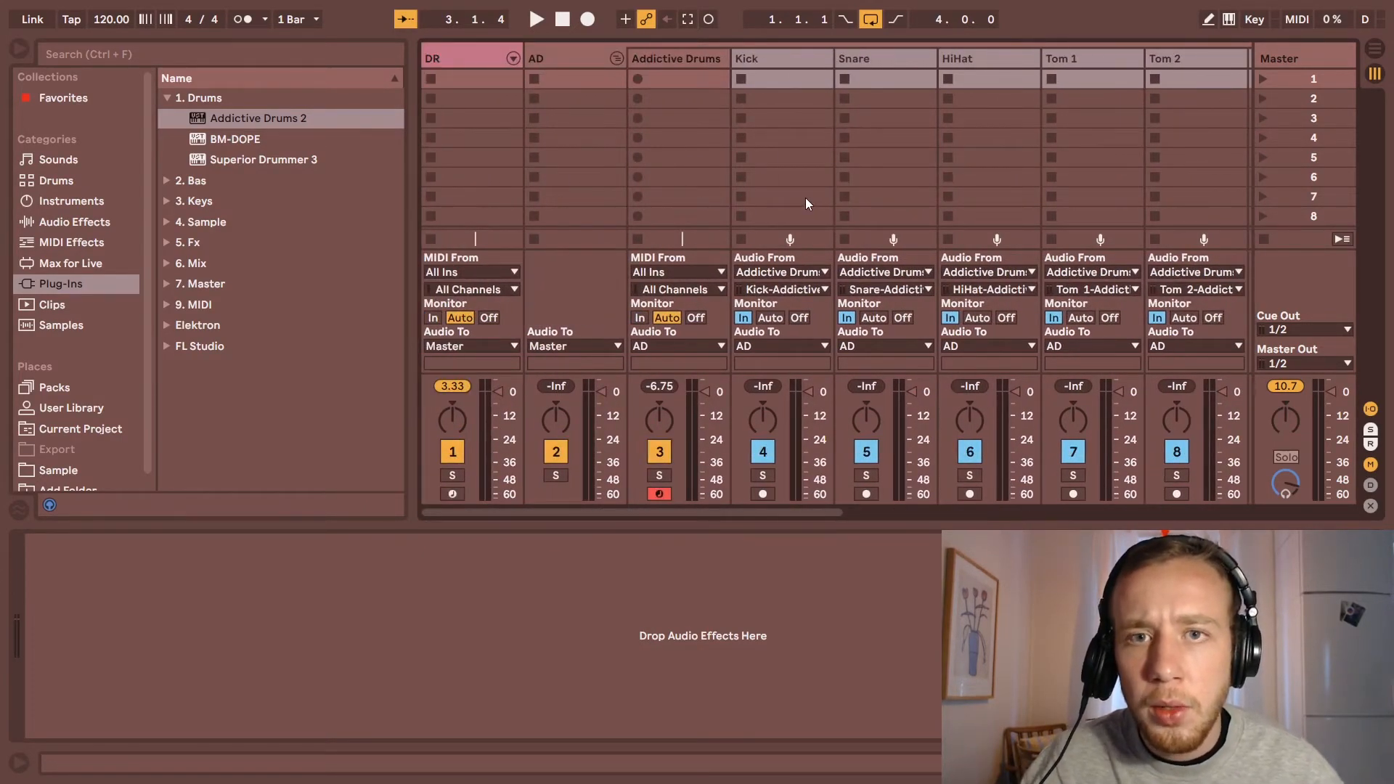
Step: Search the whole browser library for utility
left_click(795, 84)
left_click(657, 77)
left_click(673, 58)
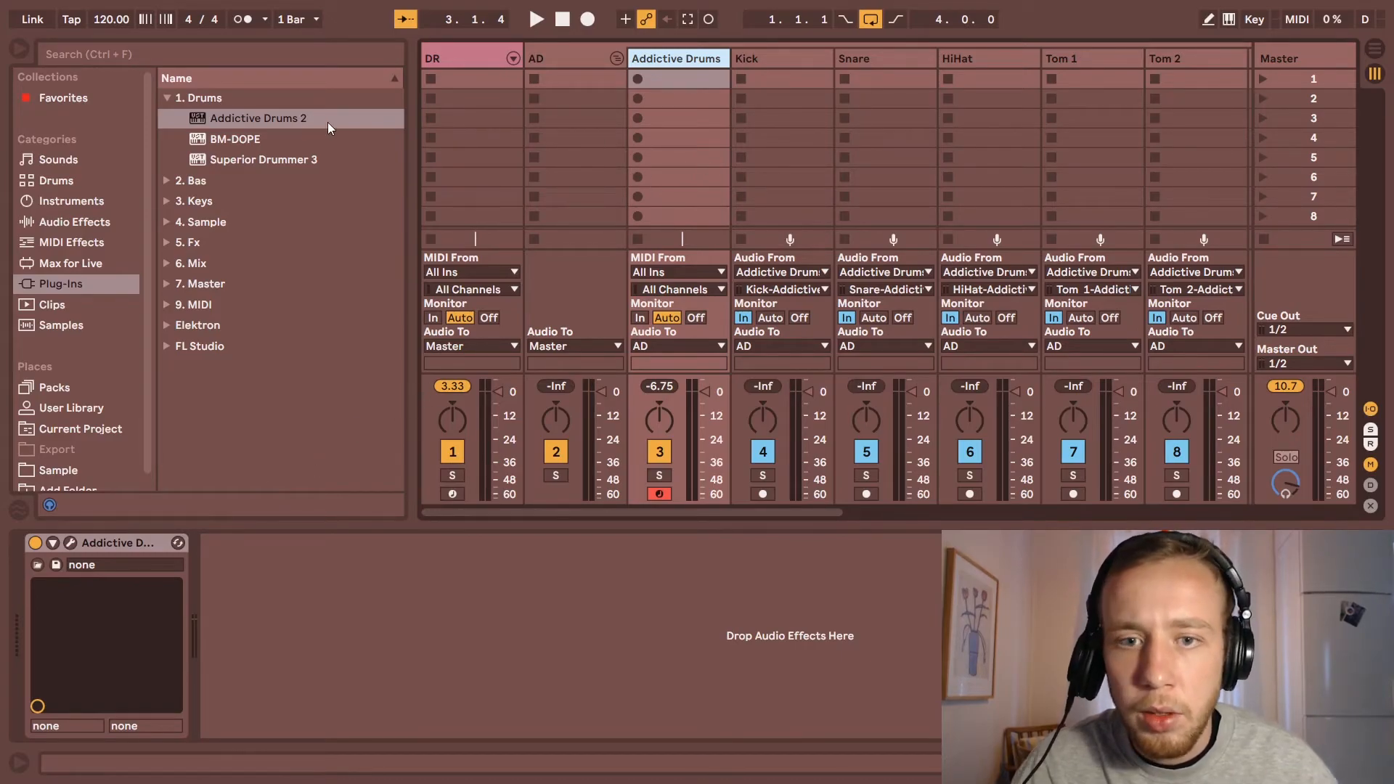
left_click(152, 54)
type("utilö")
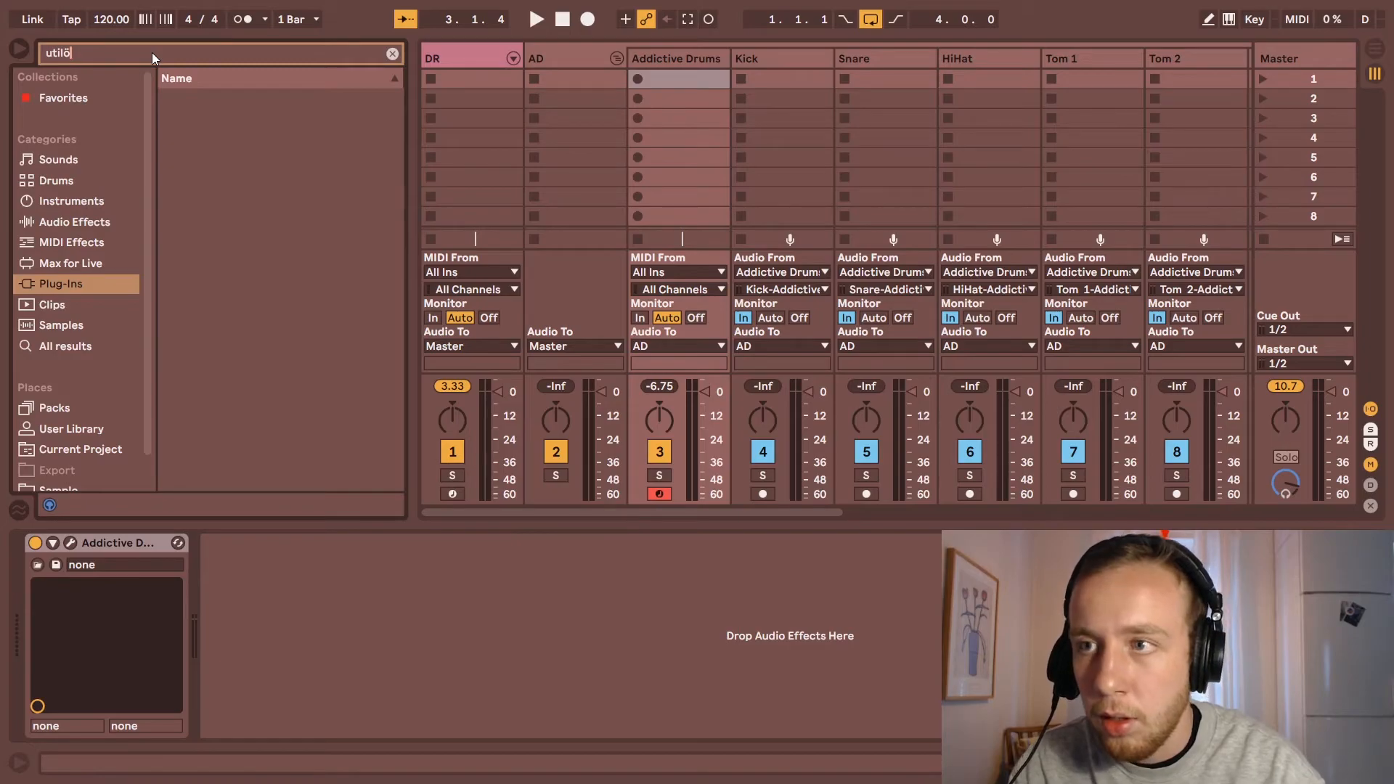
key("BackSpace")
type("ity")
left_click(96, 347)
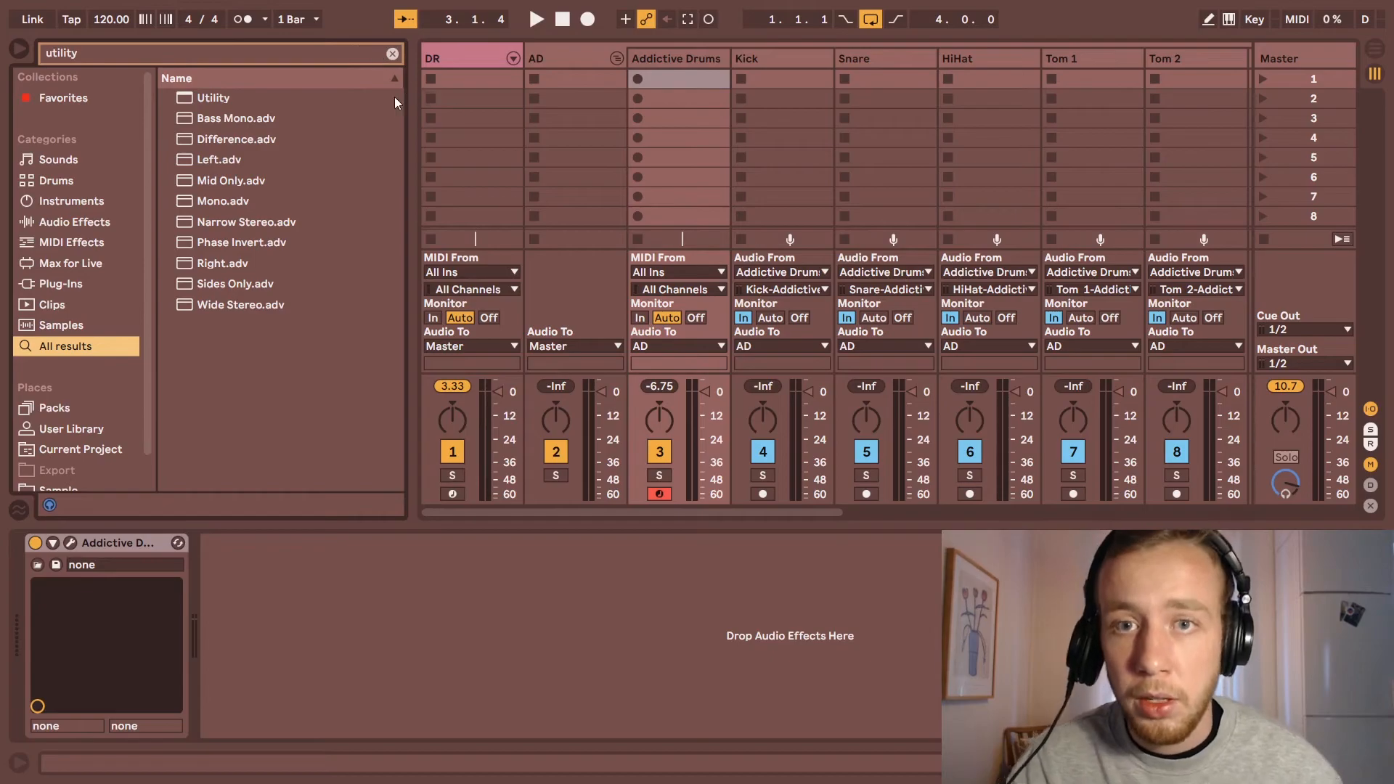
Step: Add the Utility device to the Kick track and set its gain to -12 dB
left_click(225, 99)
left_click(771, 67)
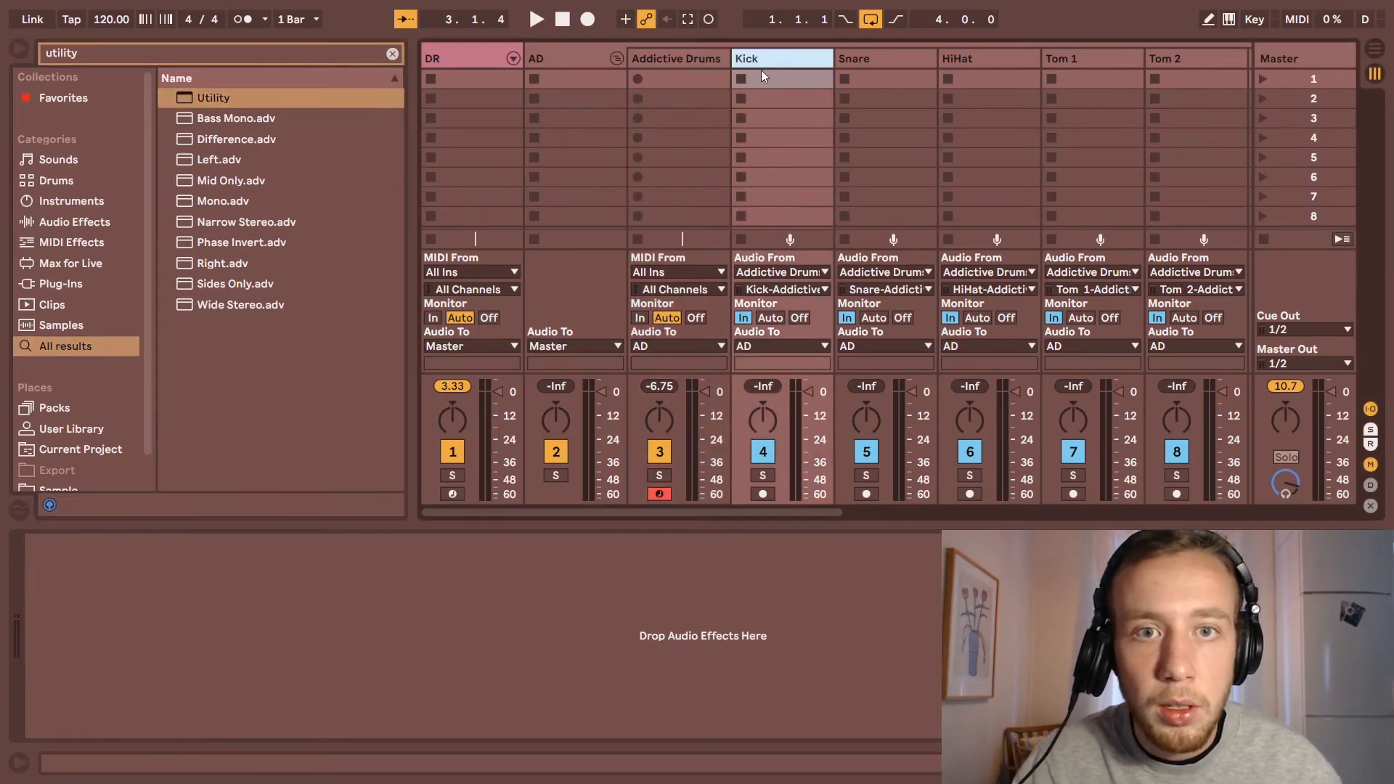
left_click_drag(211, 101, 156, 579)
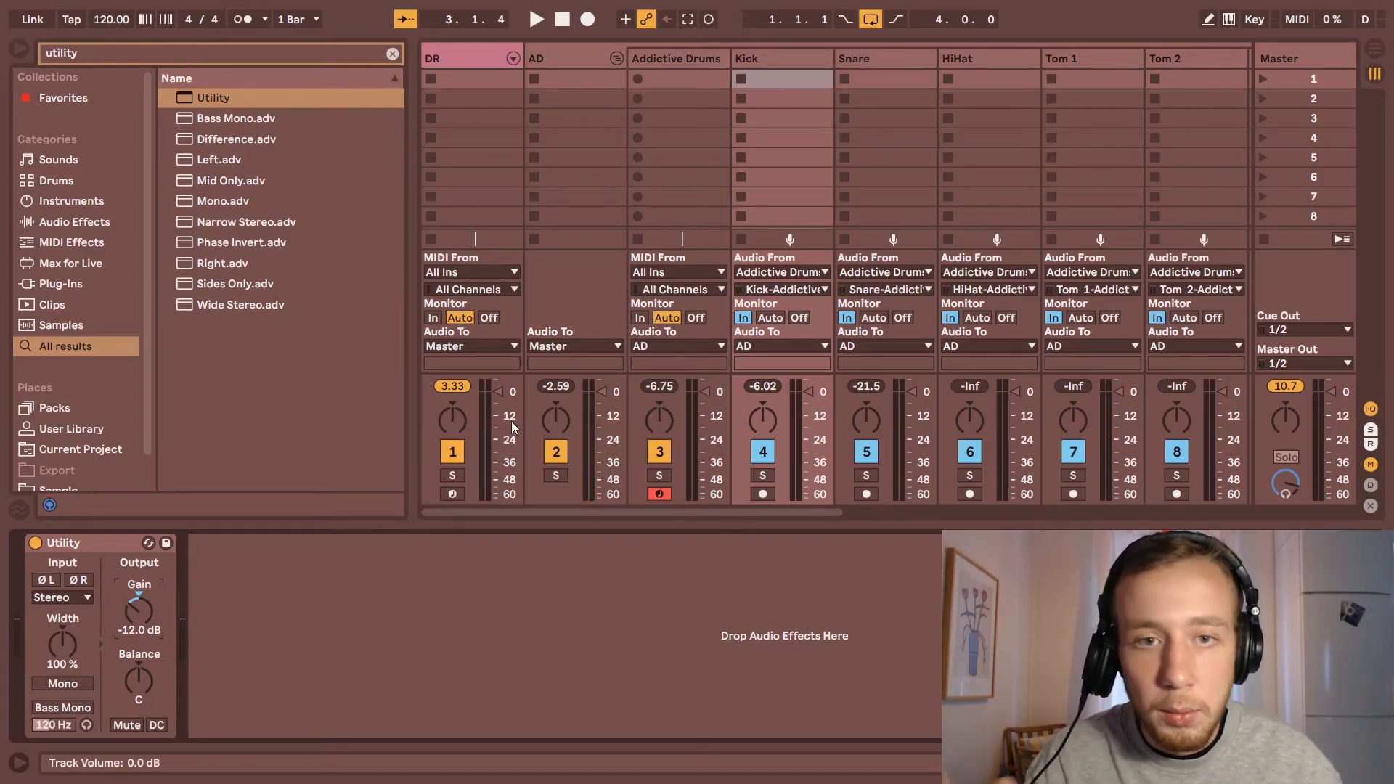
Step: Copy the Kick track's Utility device onto each of the other audio tracks from Snare through Bus
left_click(106, 549)
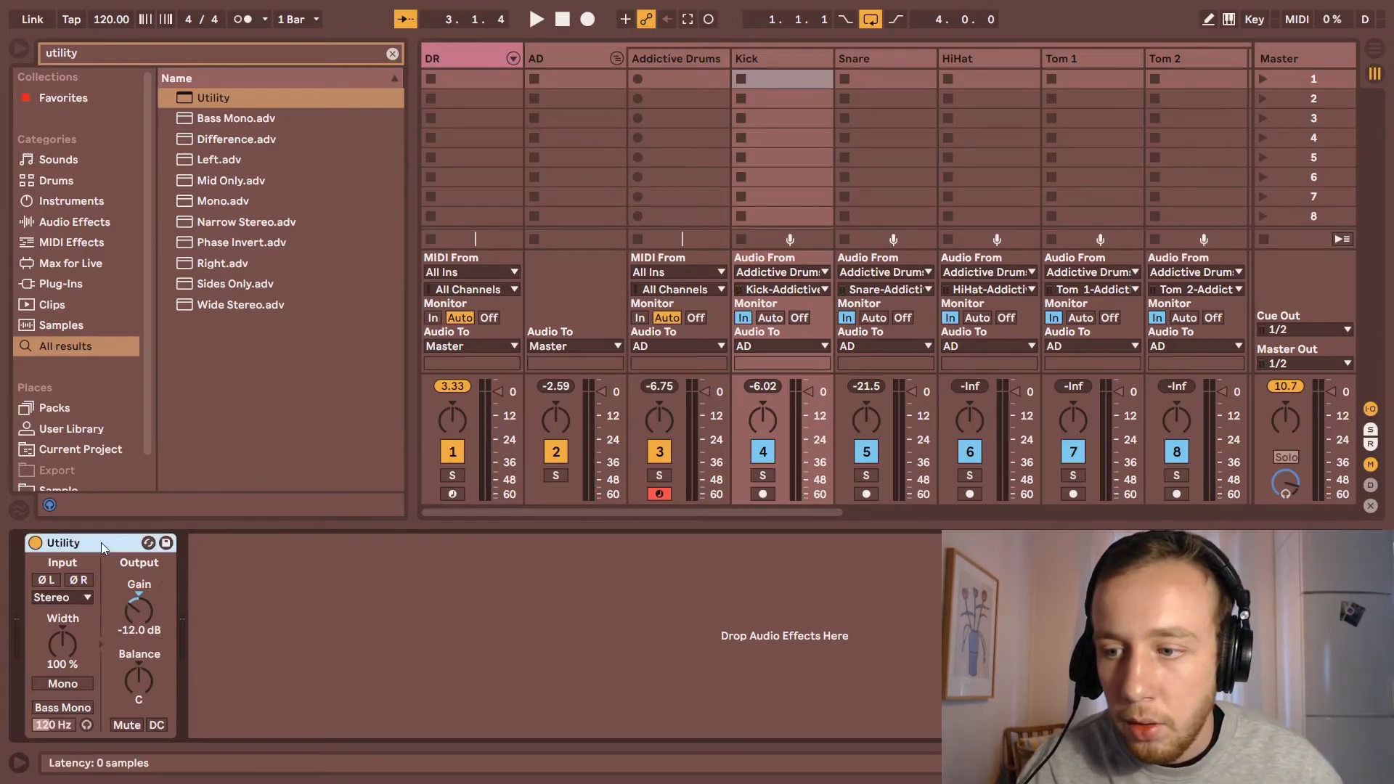
left_click(865, 71)
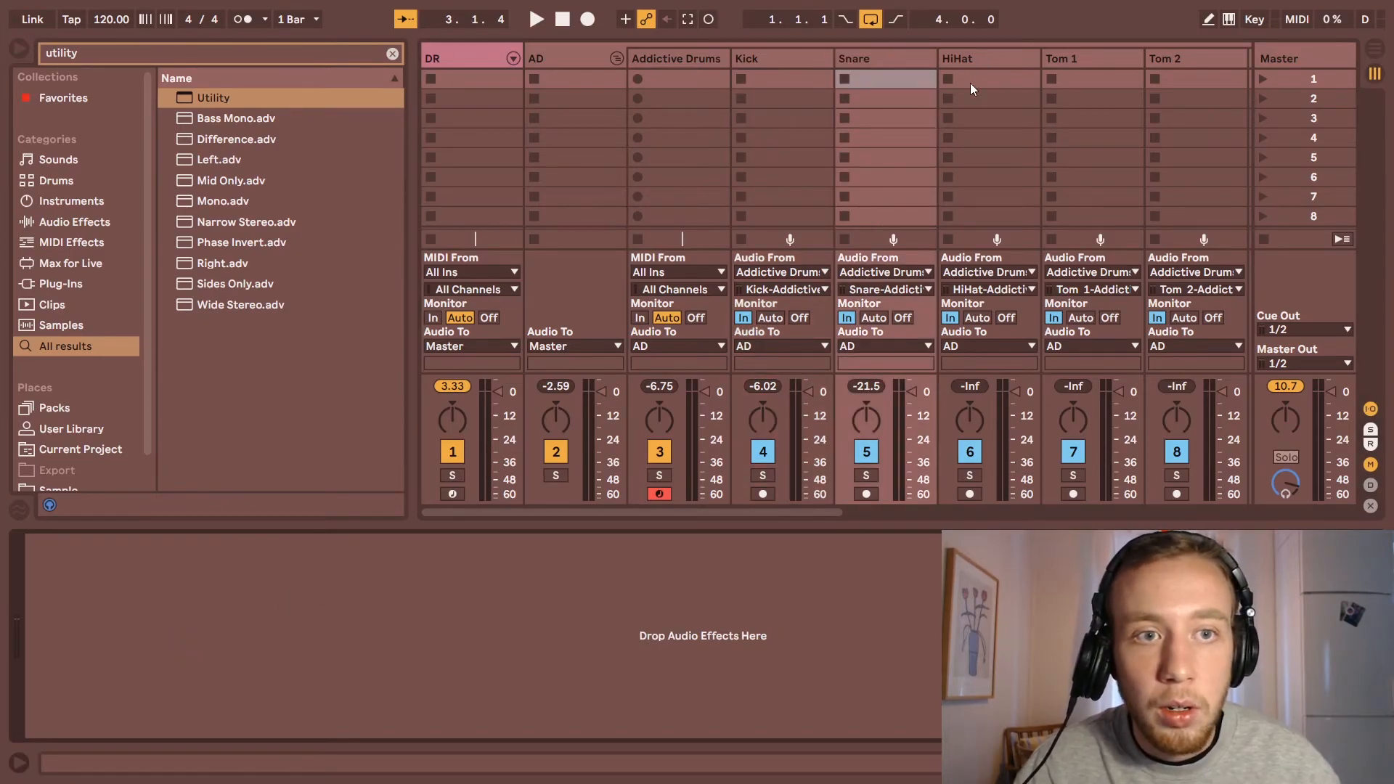
left_click(973, 64)
key("ctrl+v")
left_click_drag(508, 512, 664, 512)
left_click(745, 61)
key("ctrl+v")
left_click(864, 58)
key("ctrl+v")
left_click(951, 61)
left_click(552, 595)
left_click(1042, 61)
left_click(564, 588)
key("ctrl+v")
scroll(600, 143, "right", 6)
left_click(676, 61)
left_click(537, 602)
left_click(806, 61)
left_click(901, 66)
left_click(996, 65)
left_click(1113, 60)
scroll(1071, 159, "right", 2)
left_click(1118, 61)
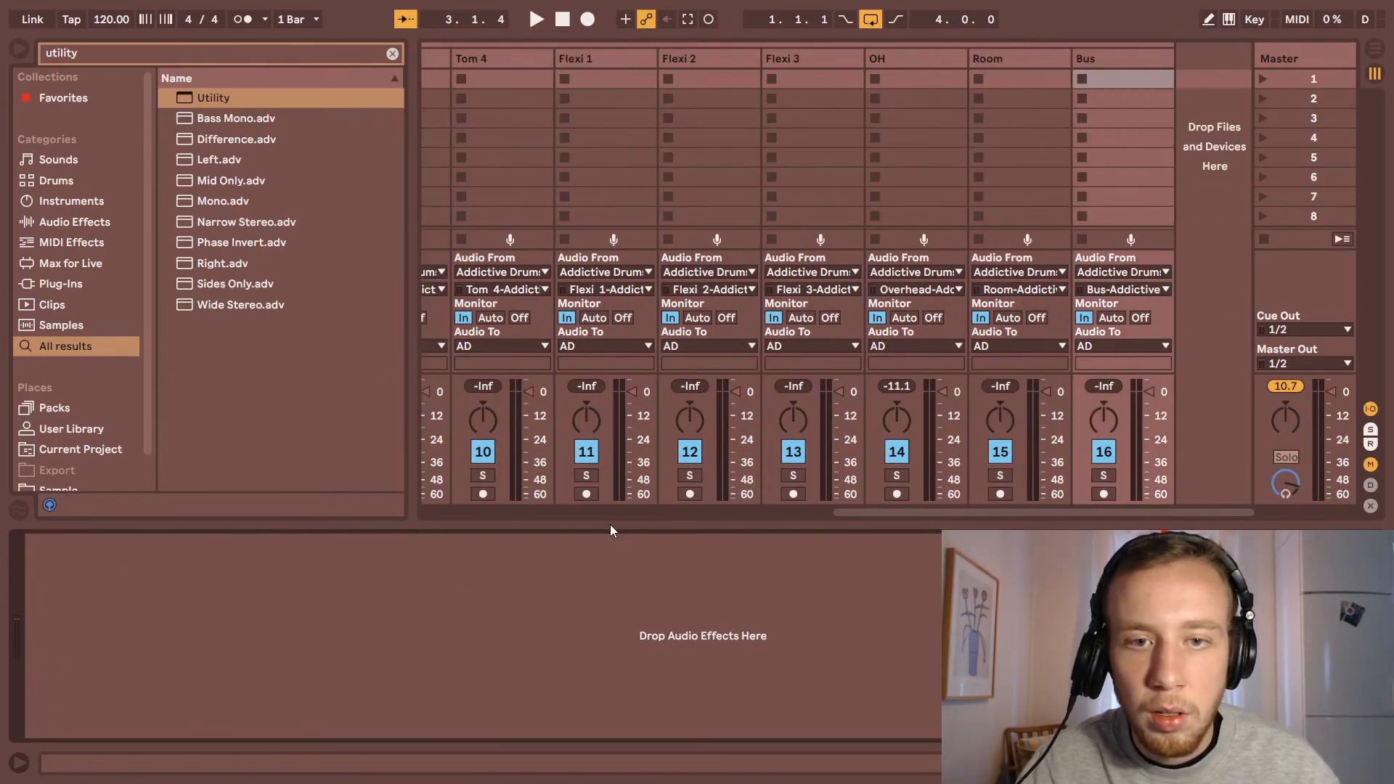
key("ctrl+v")
scroll(541, 151, "left", 10)
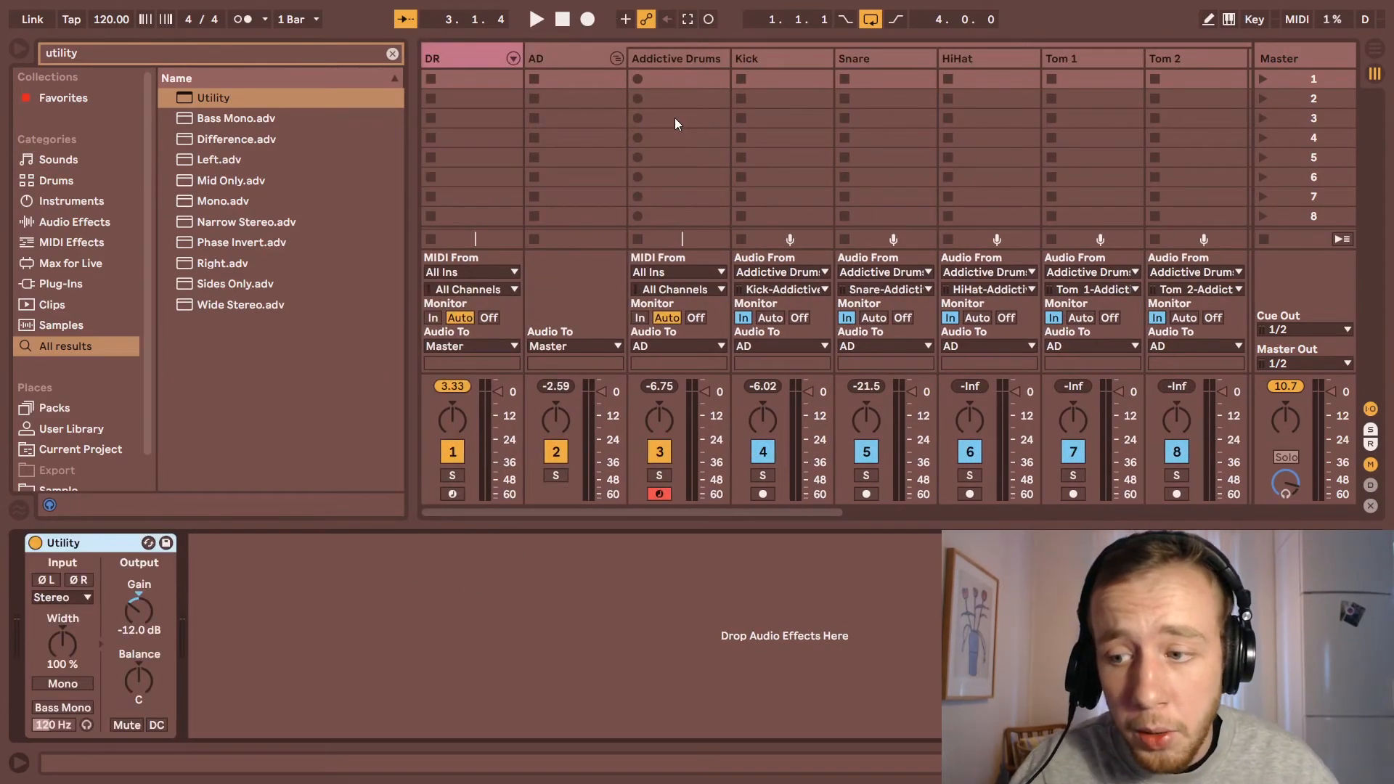
Step: Try lowering the Snare's Utility gain to -19.6 dB and its track volume, and restore both, with the gain at -12 dB
left_click(559, 83)
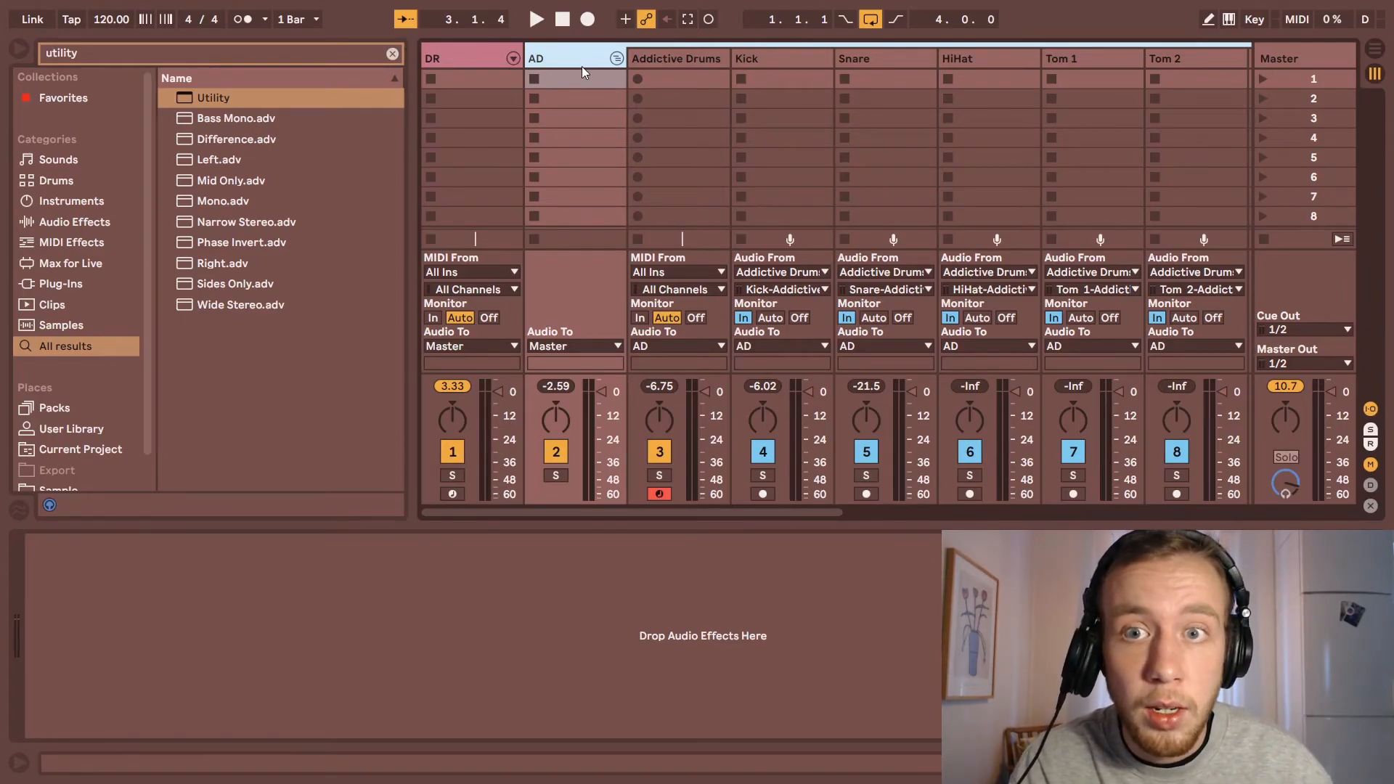
left_click(255, 97)
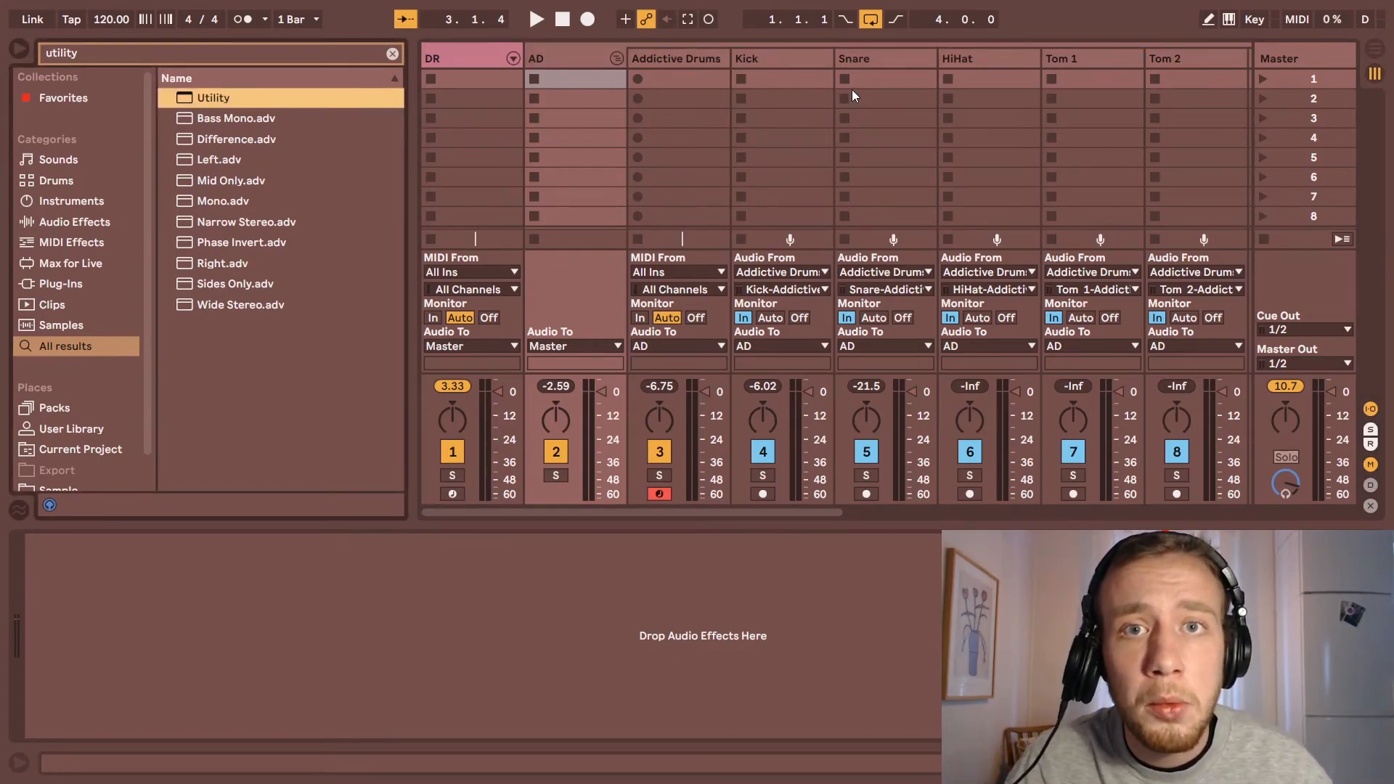
left_click(896, 72)
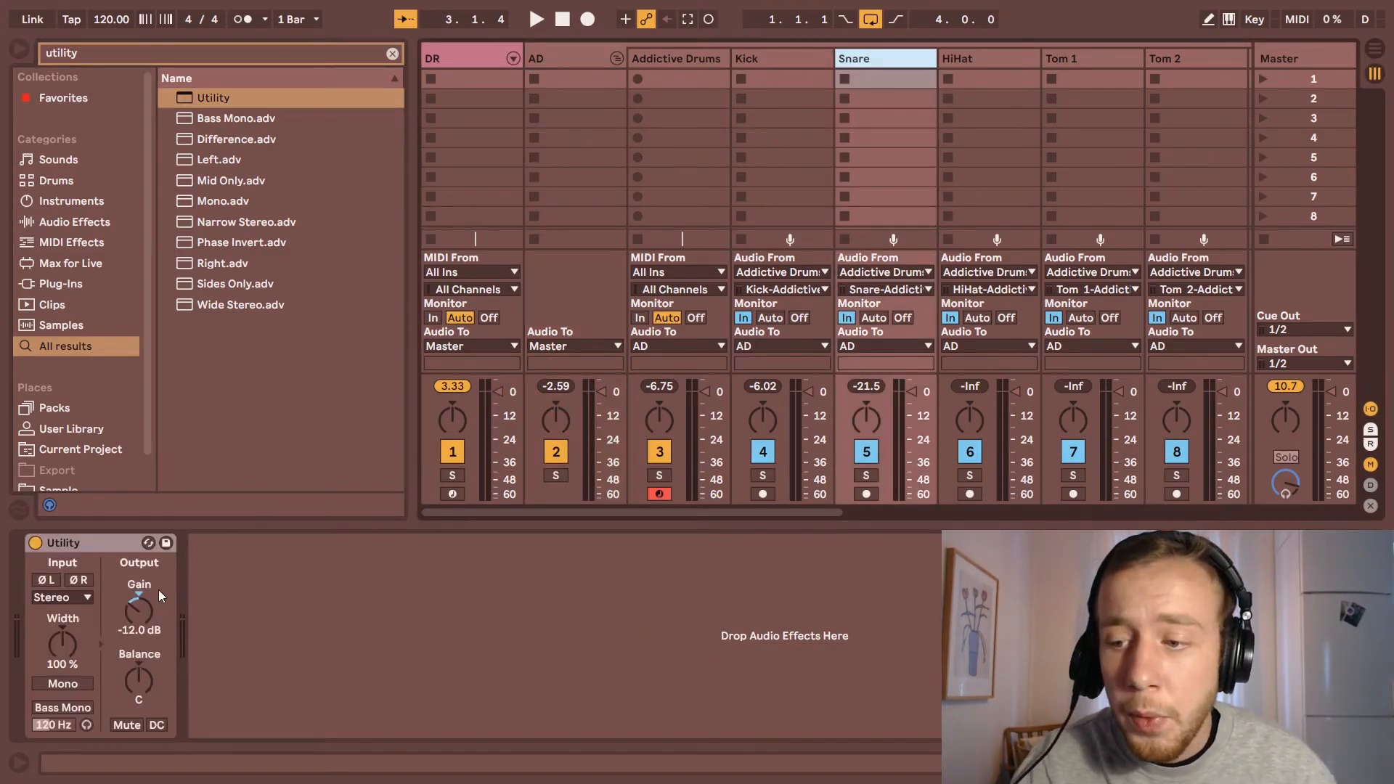
left_click_drag(141, 610, 141, 639)
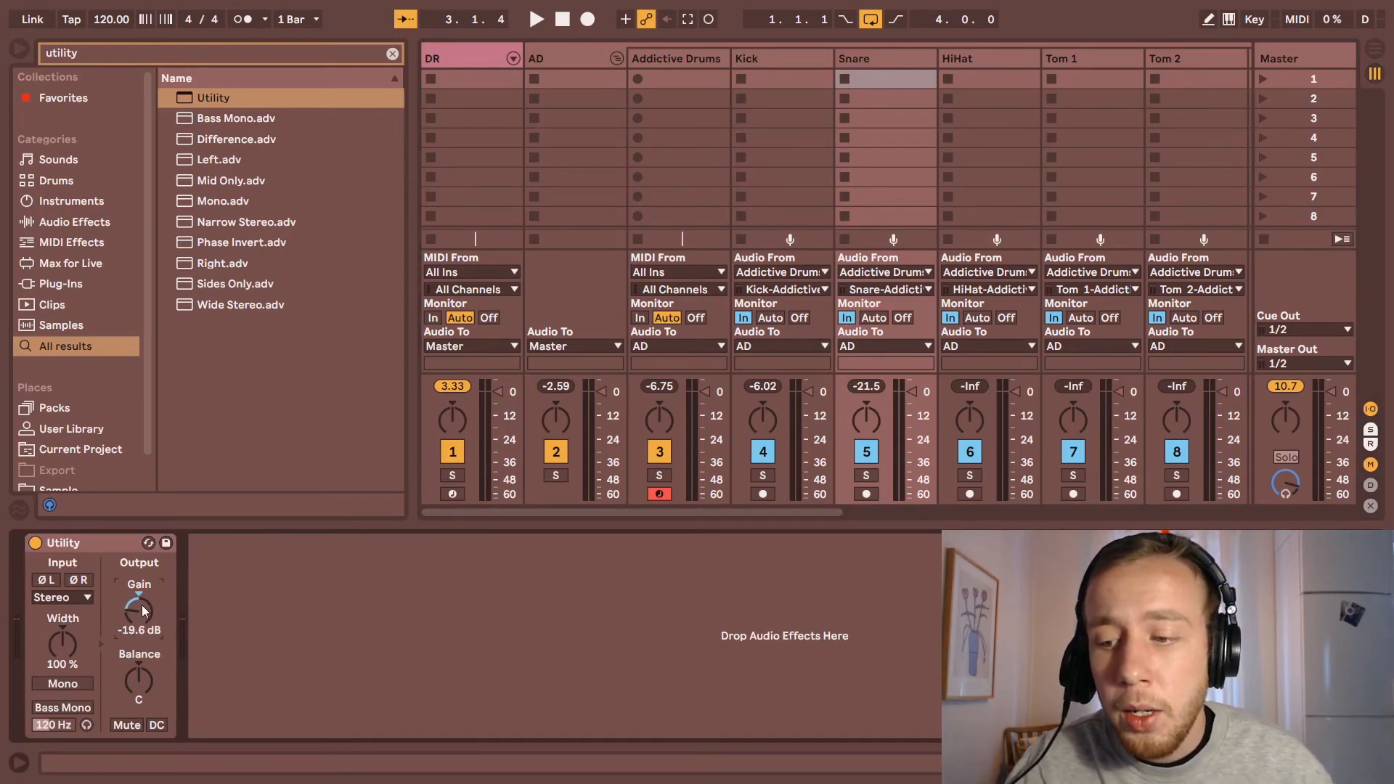
left_click_drag(911, 392, 908, 424)
key("ctrl+z")
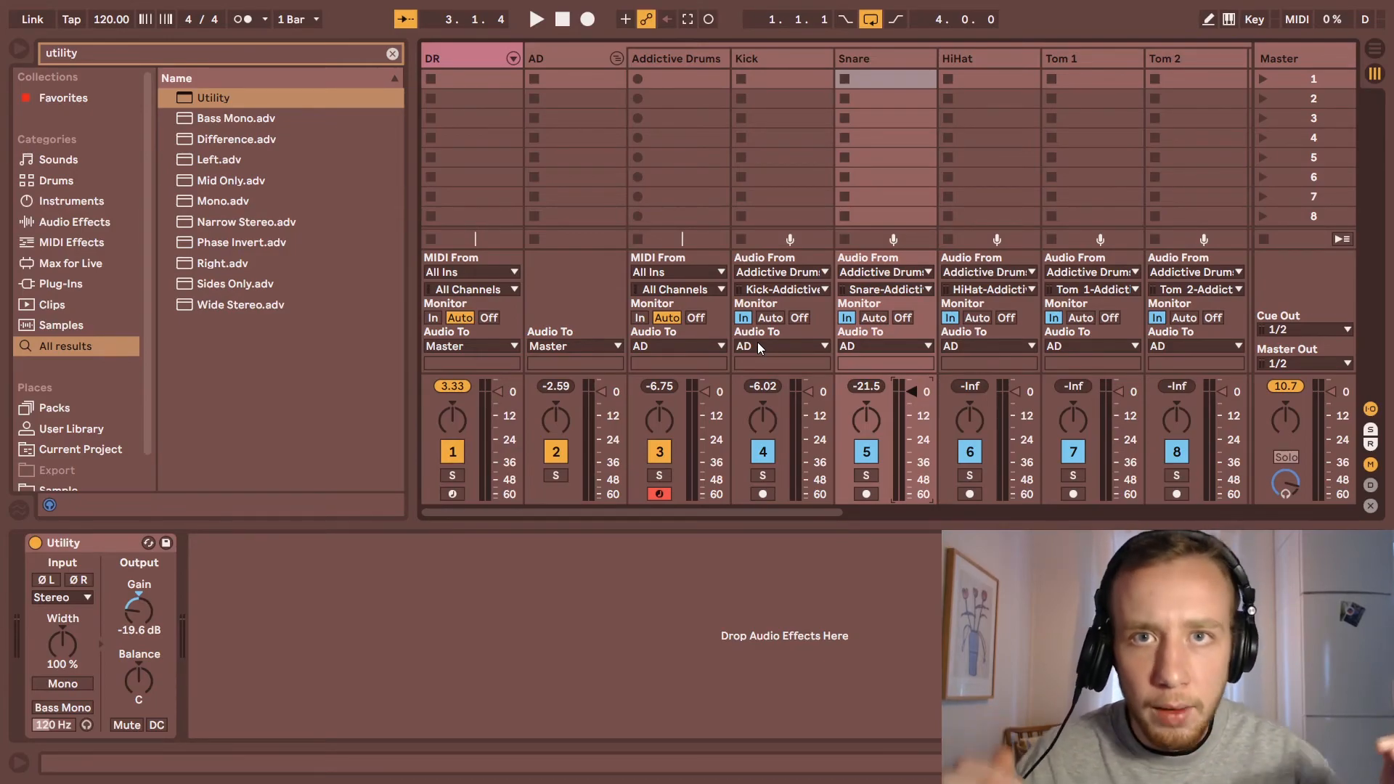
left_click_drag(148, 611, 142, 563)
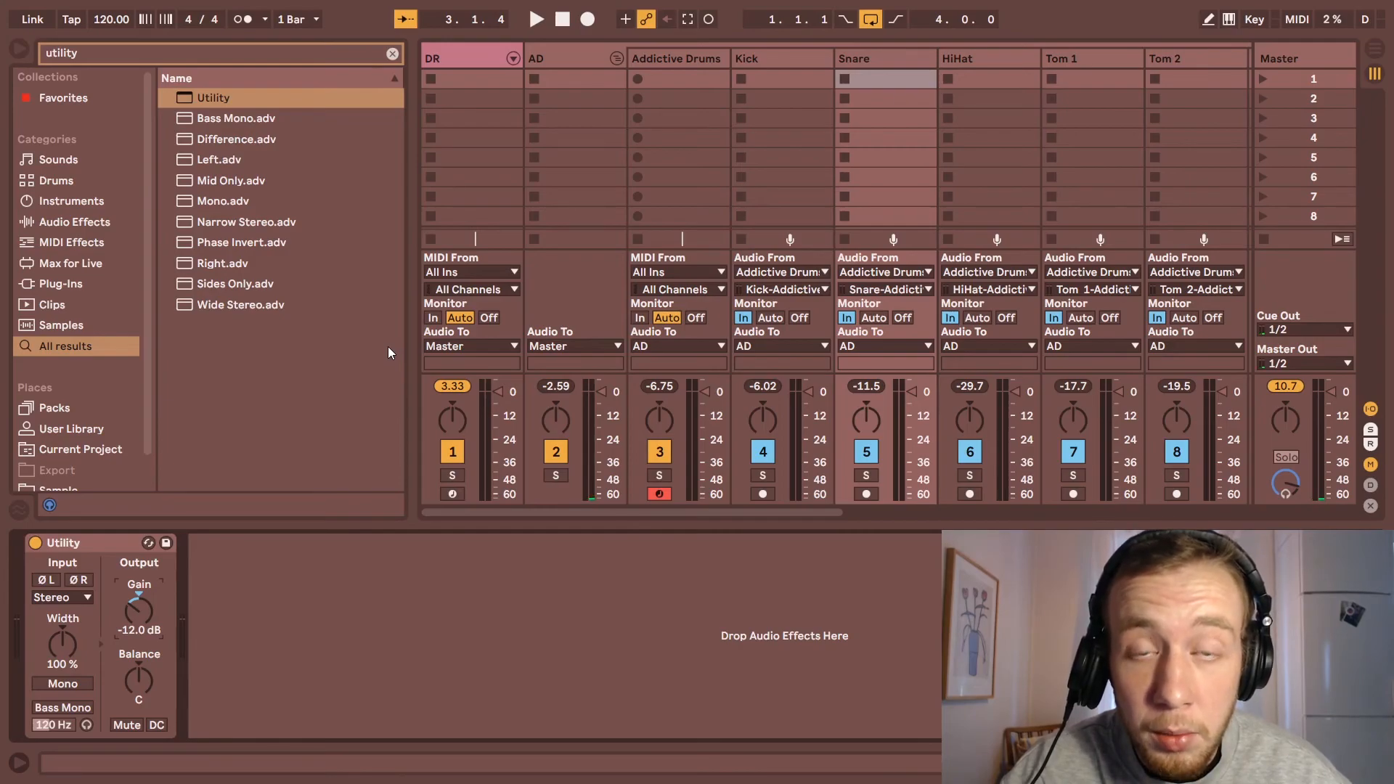
Step: Collapse the AD group and group it together with the DR track
left_click(616, 57)
left_click(578, 73)
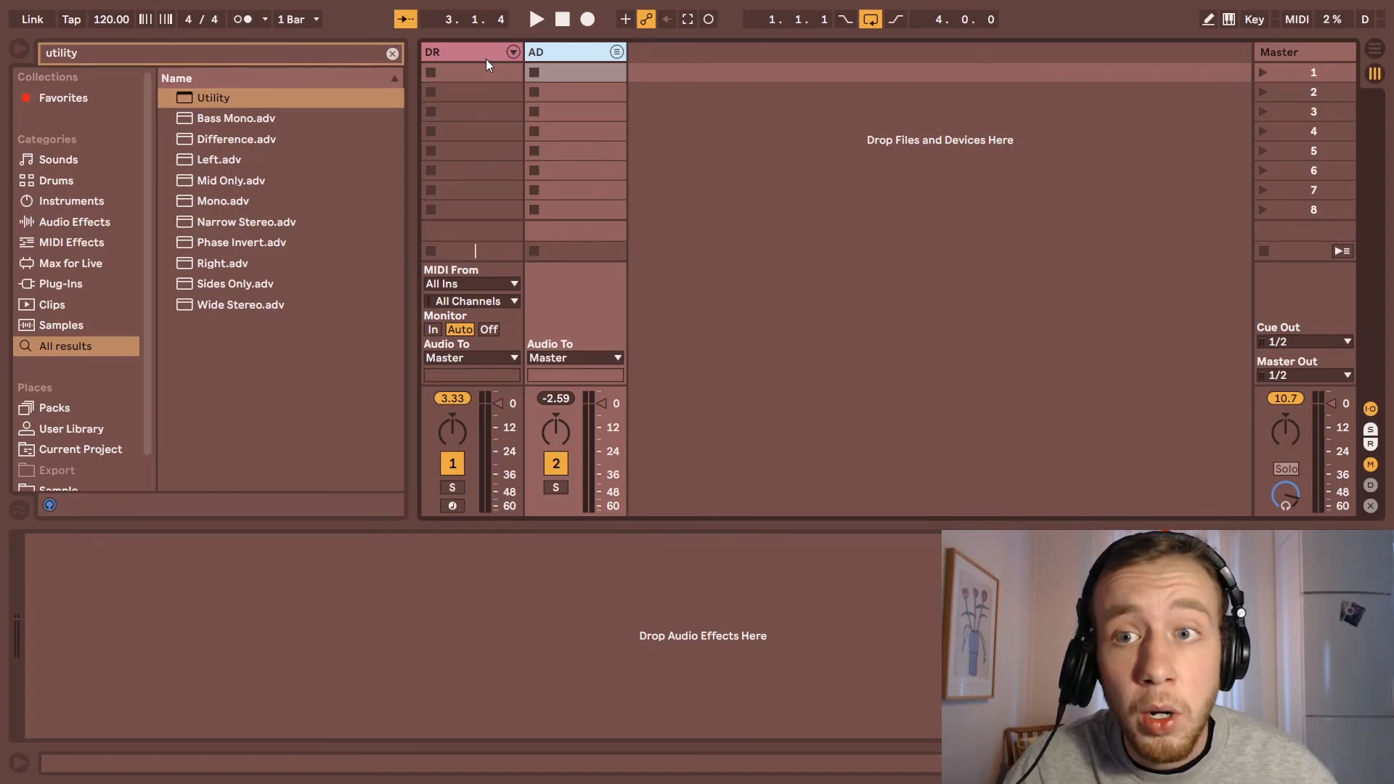
left_click(494, 73)
left_click(576, 55)
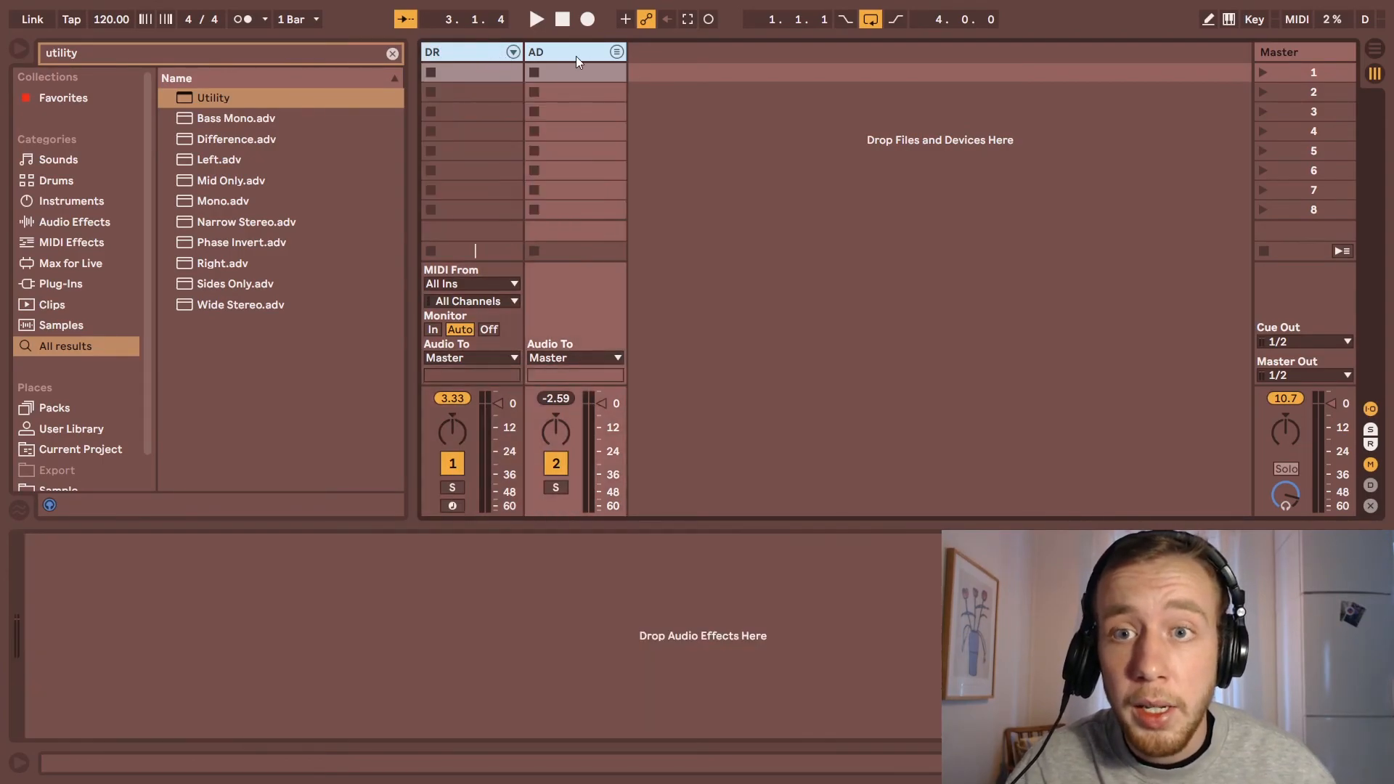
left_click(481, 51)
left_click(539, 74, "shift")
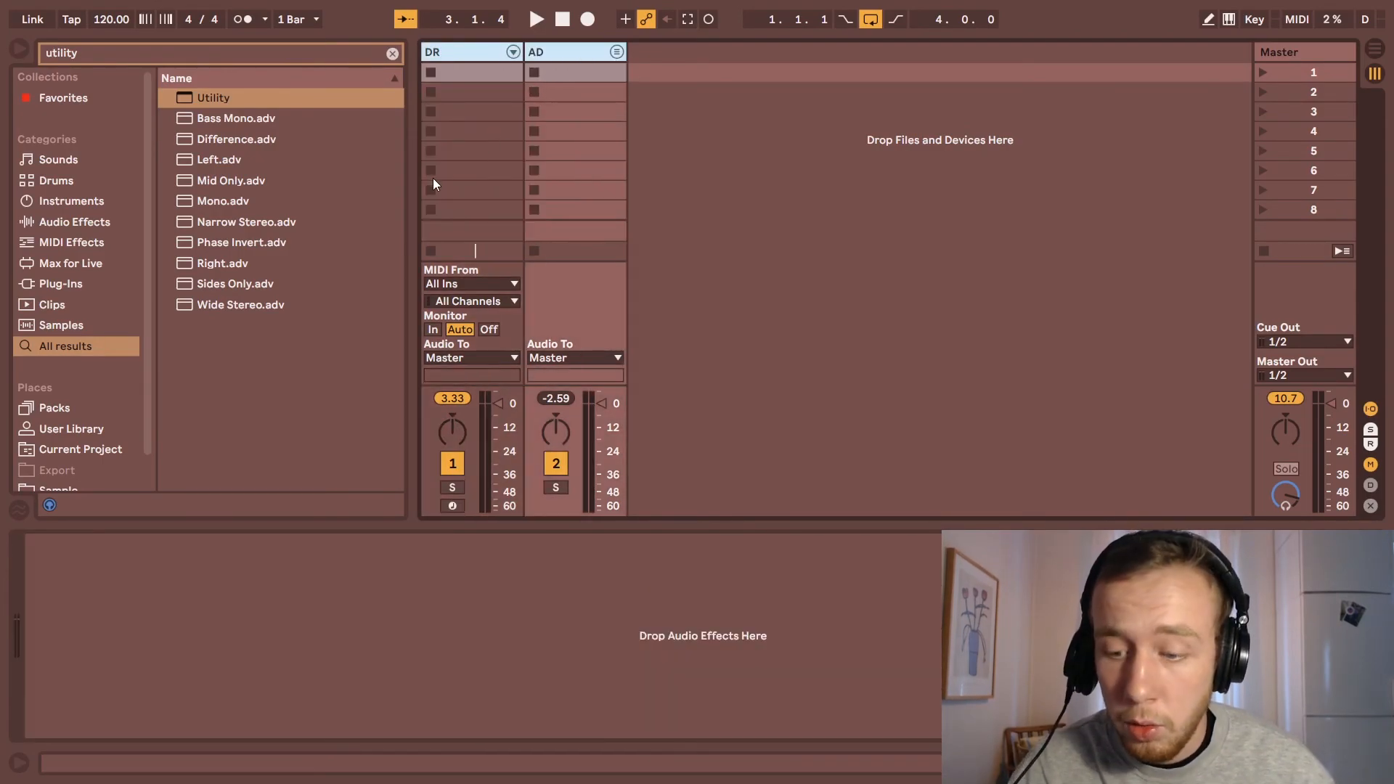
key("ctrl+g")
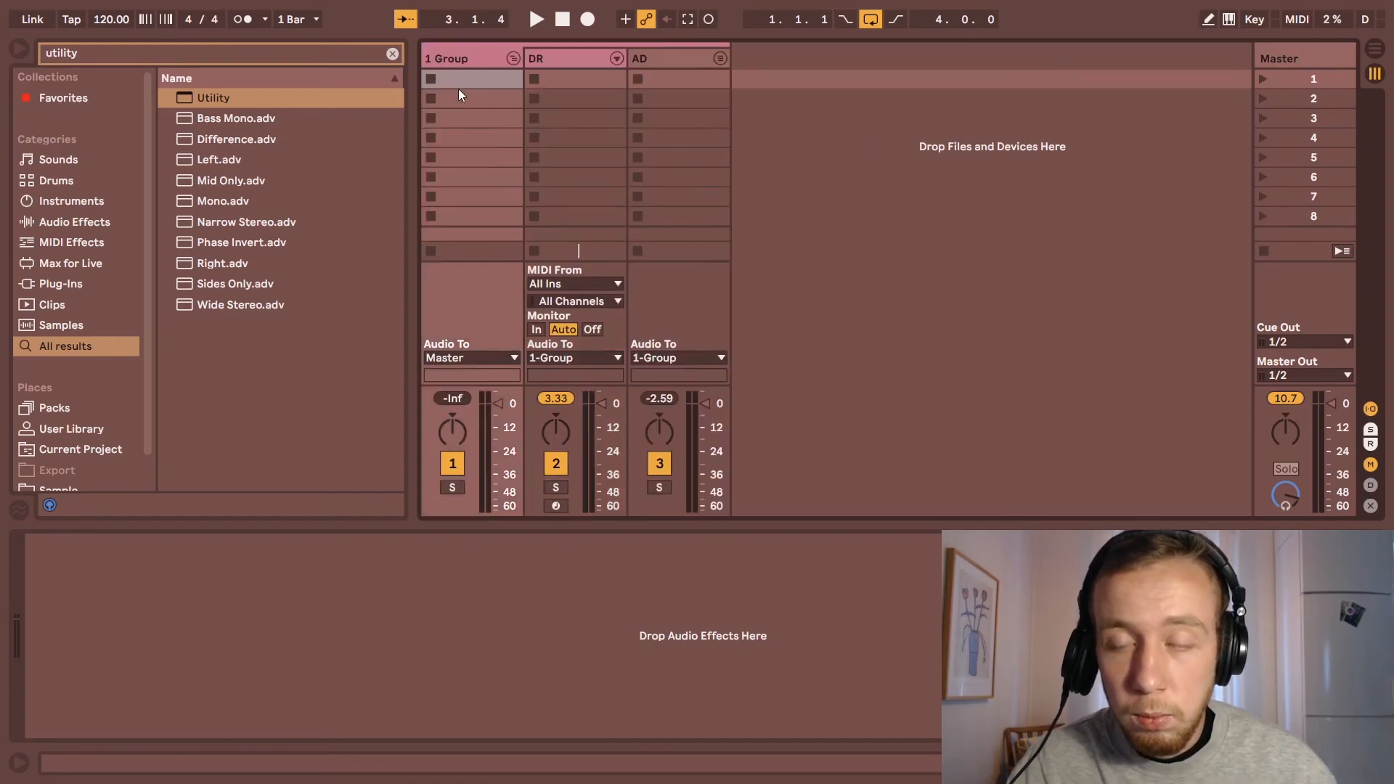
Step: Rename the new parent group as DRUMS BUS
type("DRUMS")
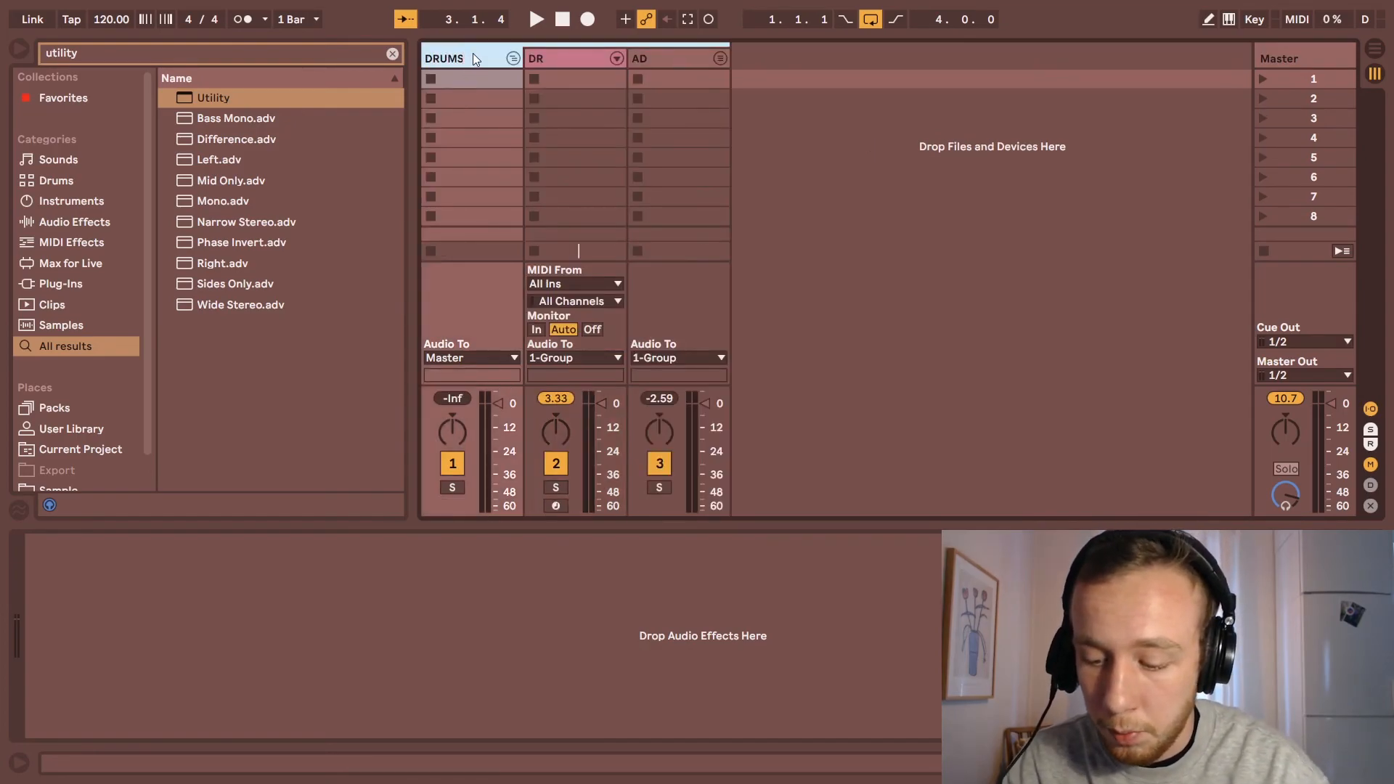
type(" BUS")
key("Return")
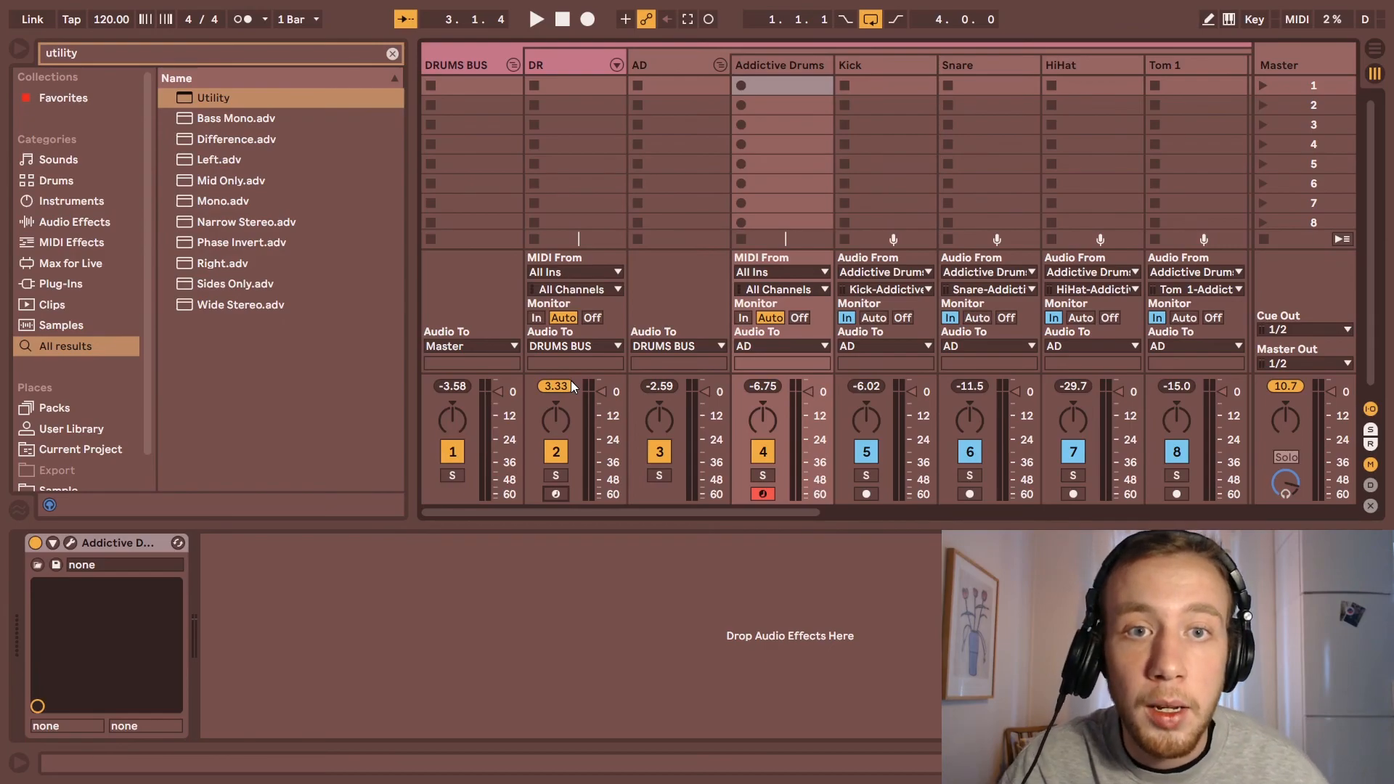
Step: Select the audio tracks from Kick through Bus and narrow them all together
left_click(857, 64)
scroll(757, 133, "right", 5)
left_click_drag(758, 132, 617, 130)
left_click_drag(1227, 113, 926, 108)
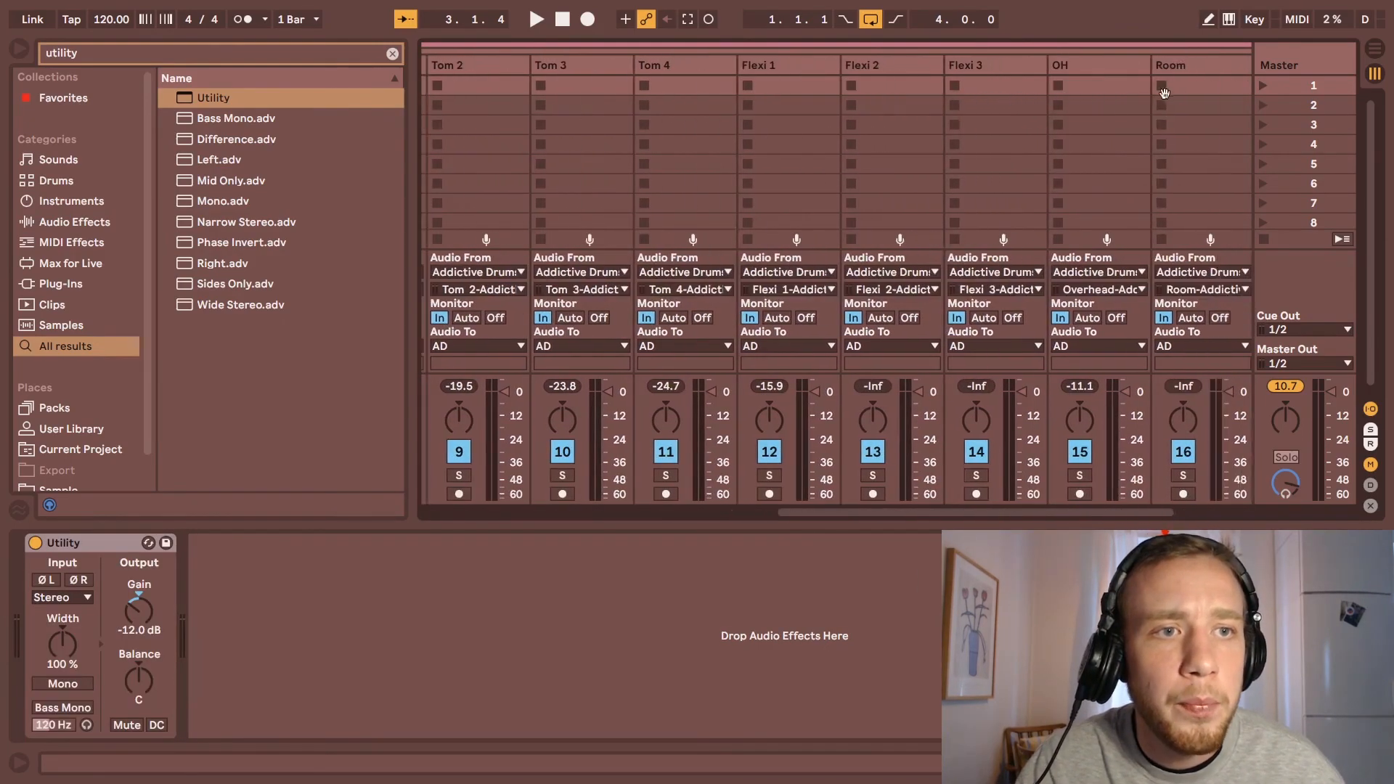
left_click_drag(1164, 84, 1000, 97)
left_click(1080, 69, "shift")
left_click_drag(1071, 65, 1035, 68)
left_click_drag(639, 140, 1000, 154)
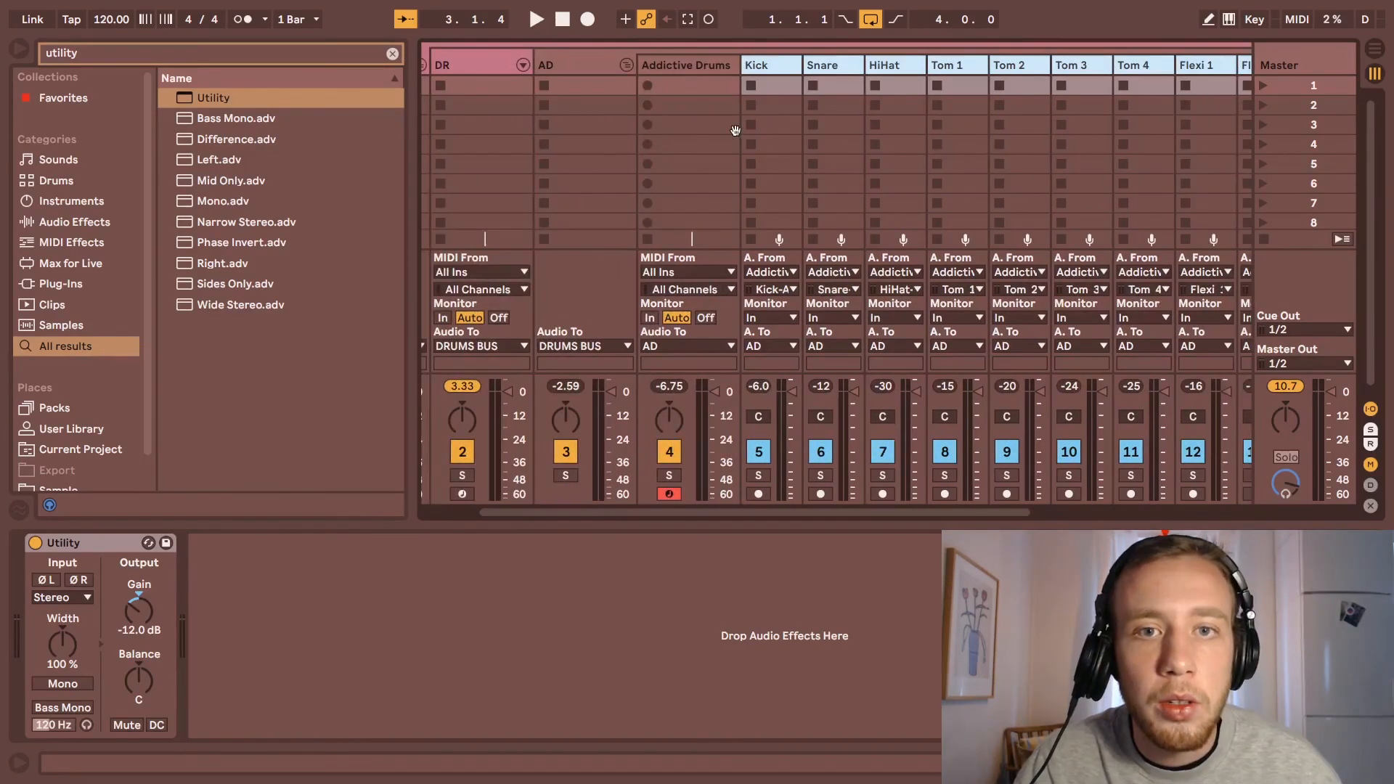
left_click_drag(738, 131, 859, 115)
Step: Expand DR and AD, and give the AD group a pink colour assigned to its grouped tracks and clips
left_click(719, 65)
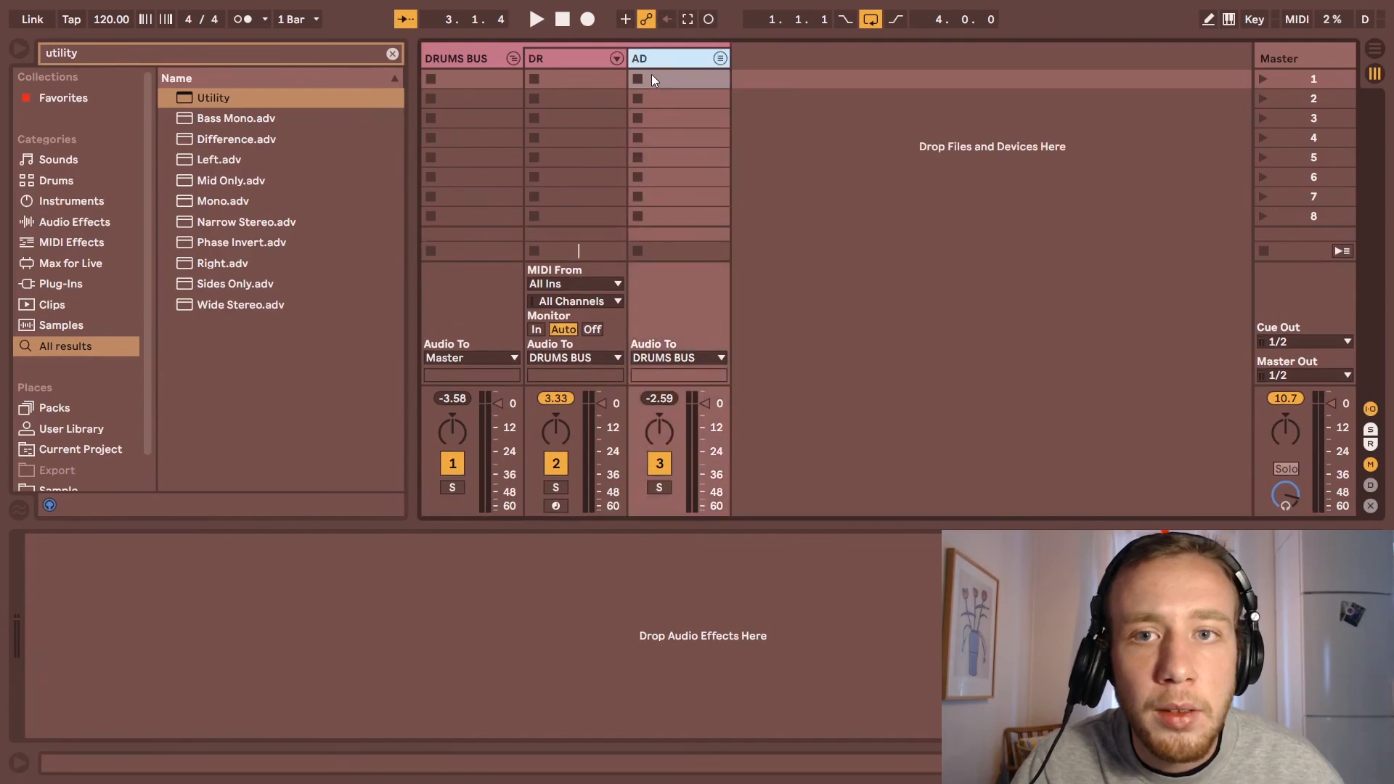
left_click(616, 58)
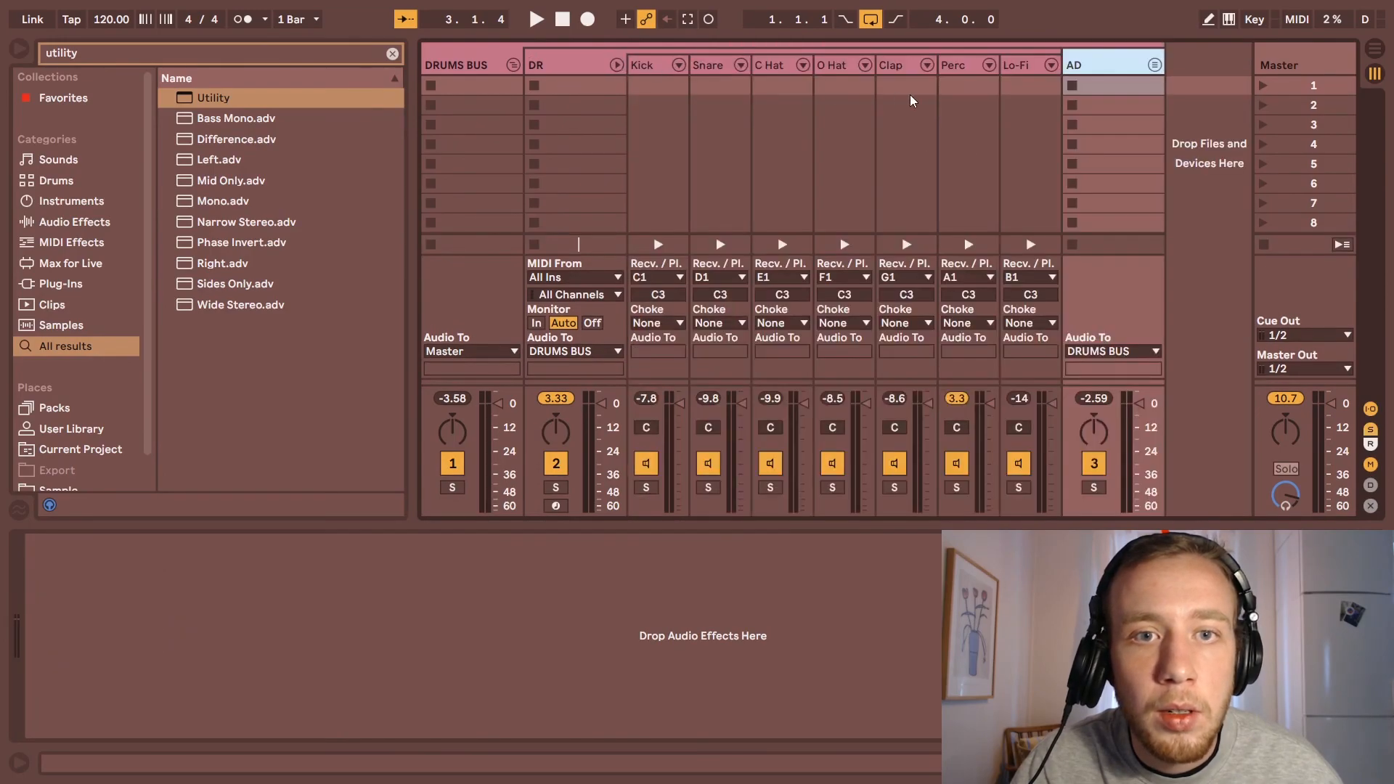
left_click(1154, 65)
left_click_drag(1146, 93, 1143, 127)
right_click(909, 71)
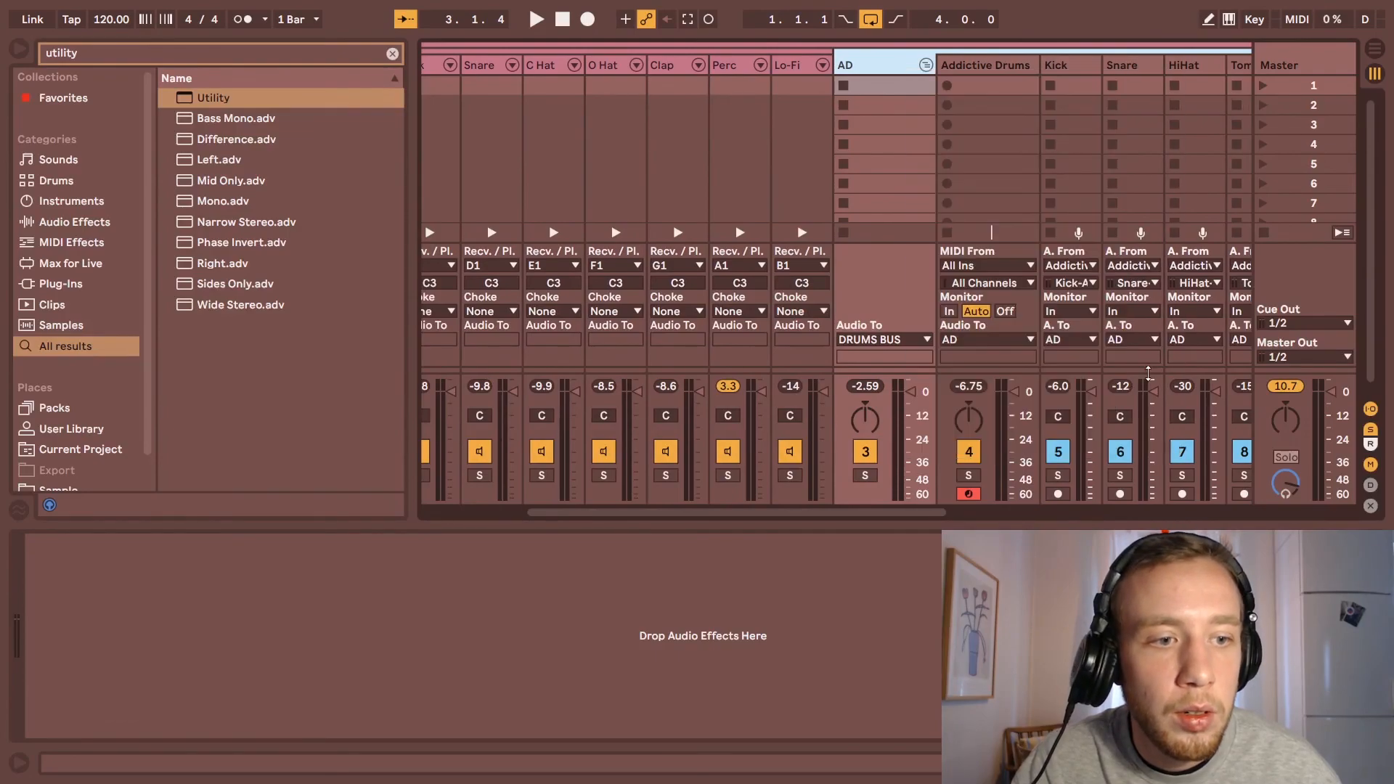
left_click(1147, 376)
right_click(909, 71)
left_click(984, 421)
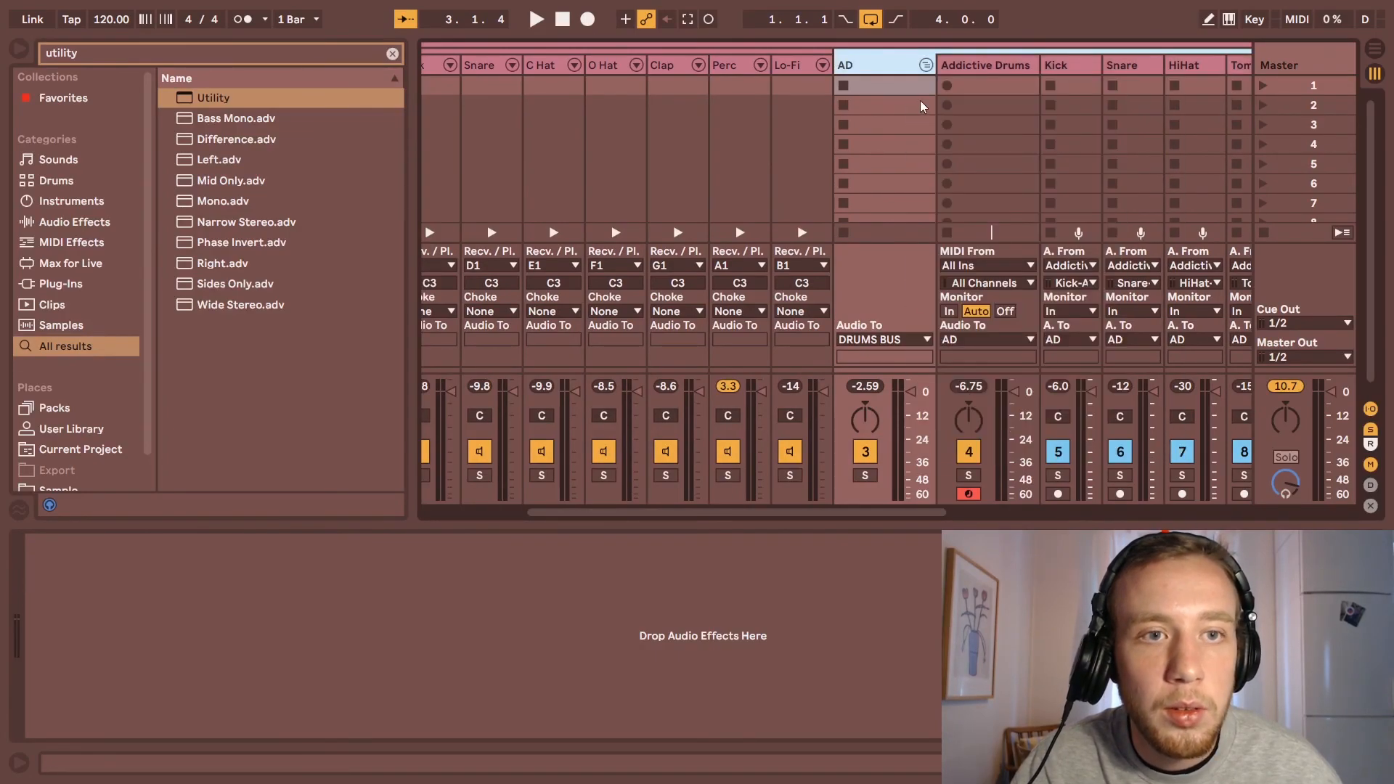
Step: Collapse the AD group, the DR chains and the DRUMS BUS group
left_click(926, 64)
left_click(618, 64)
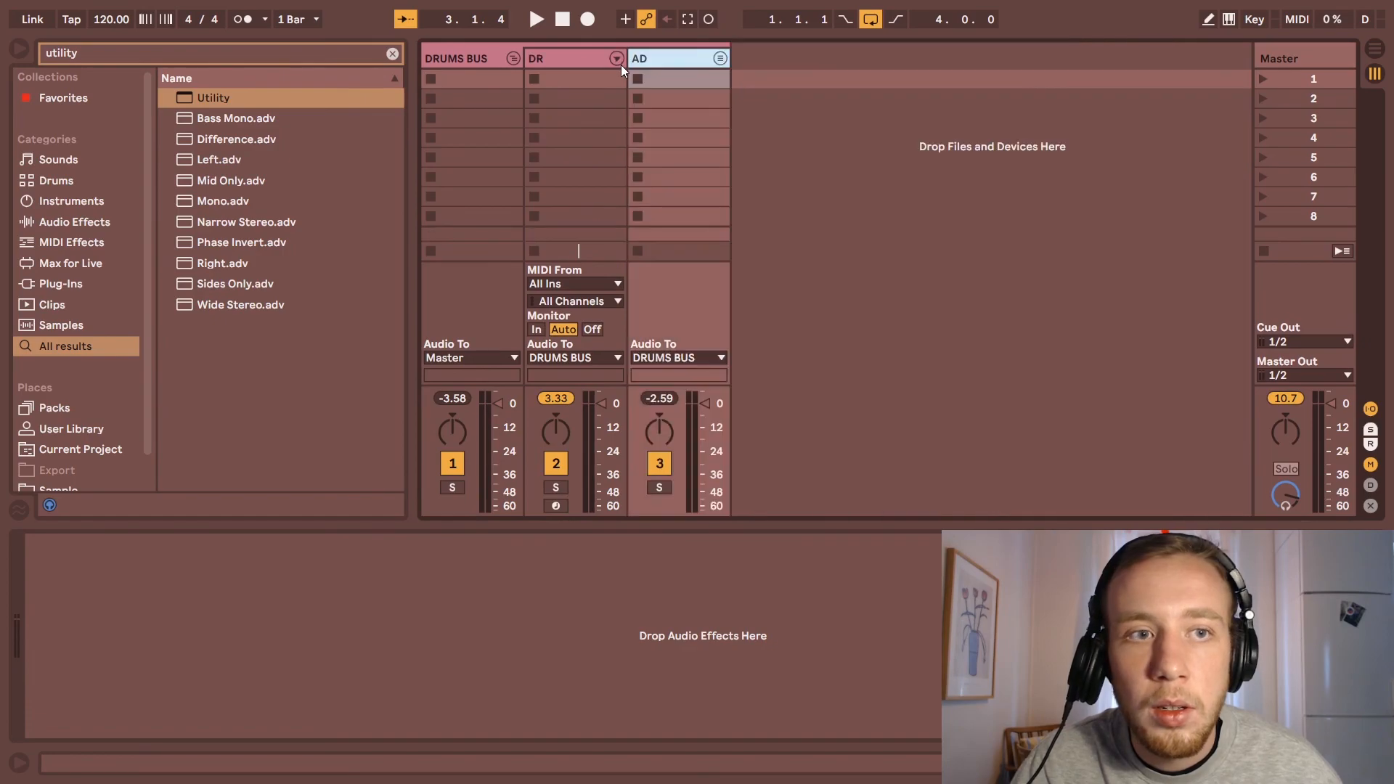
left_click(513, 58)
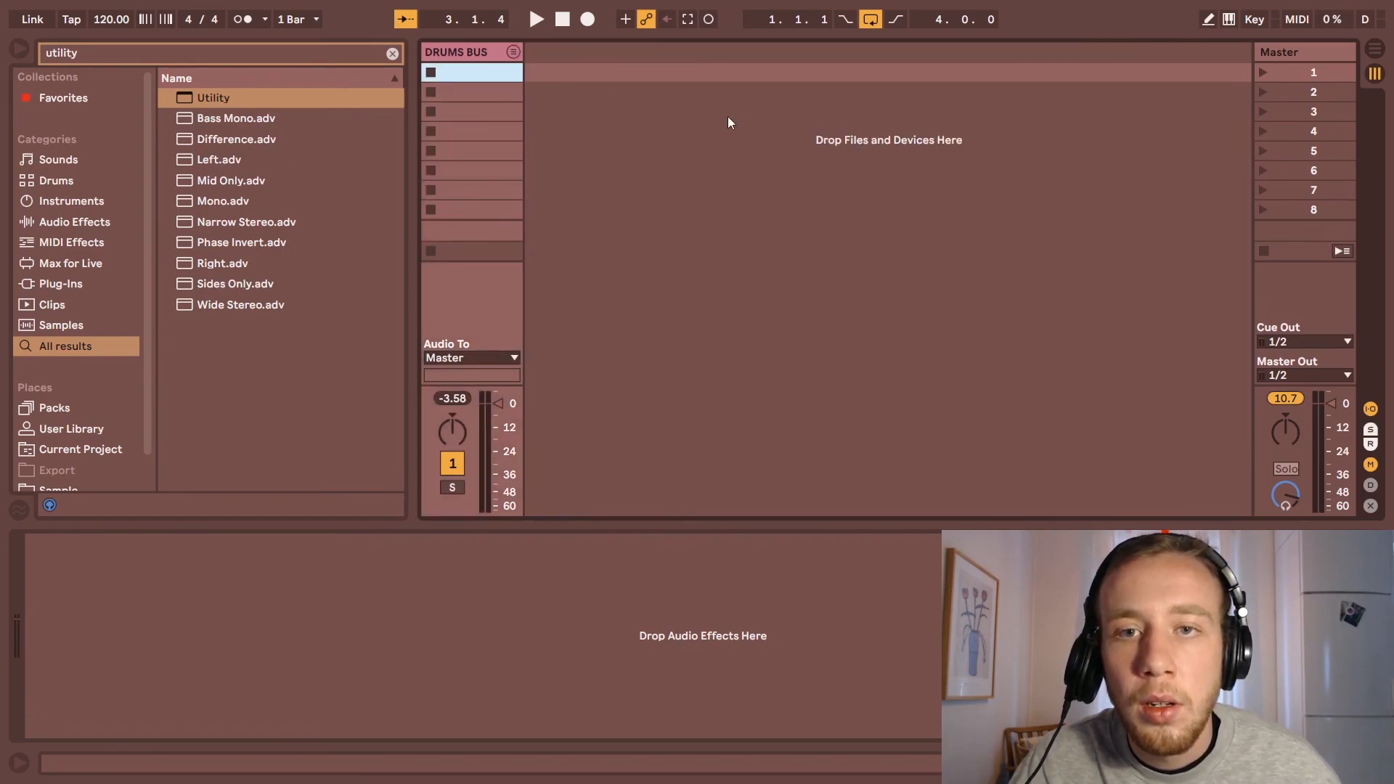